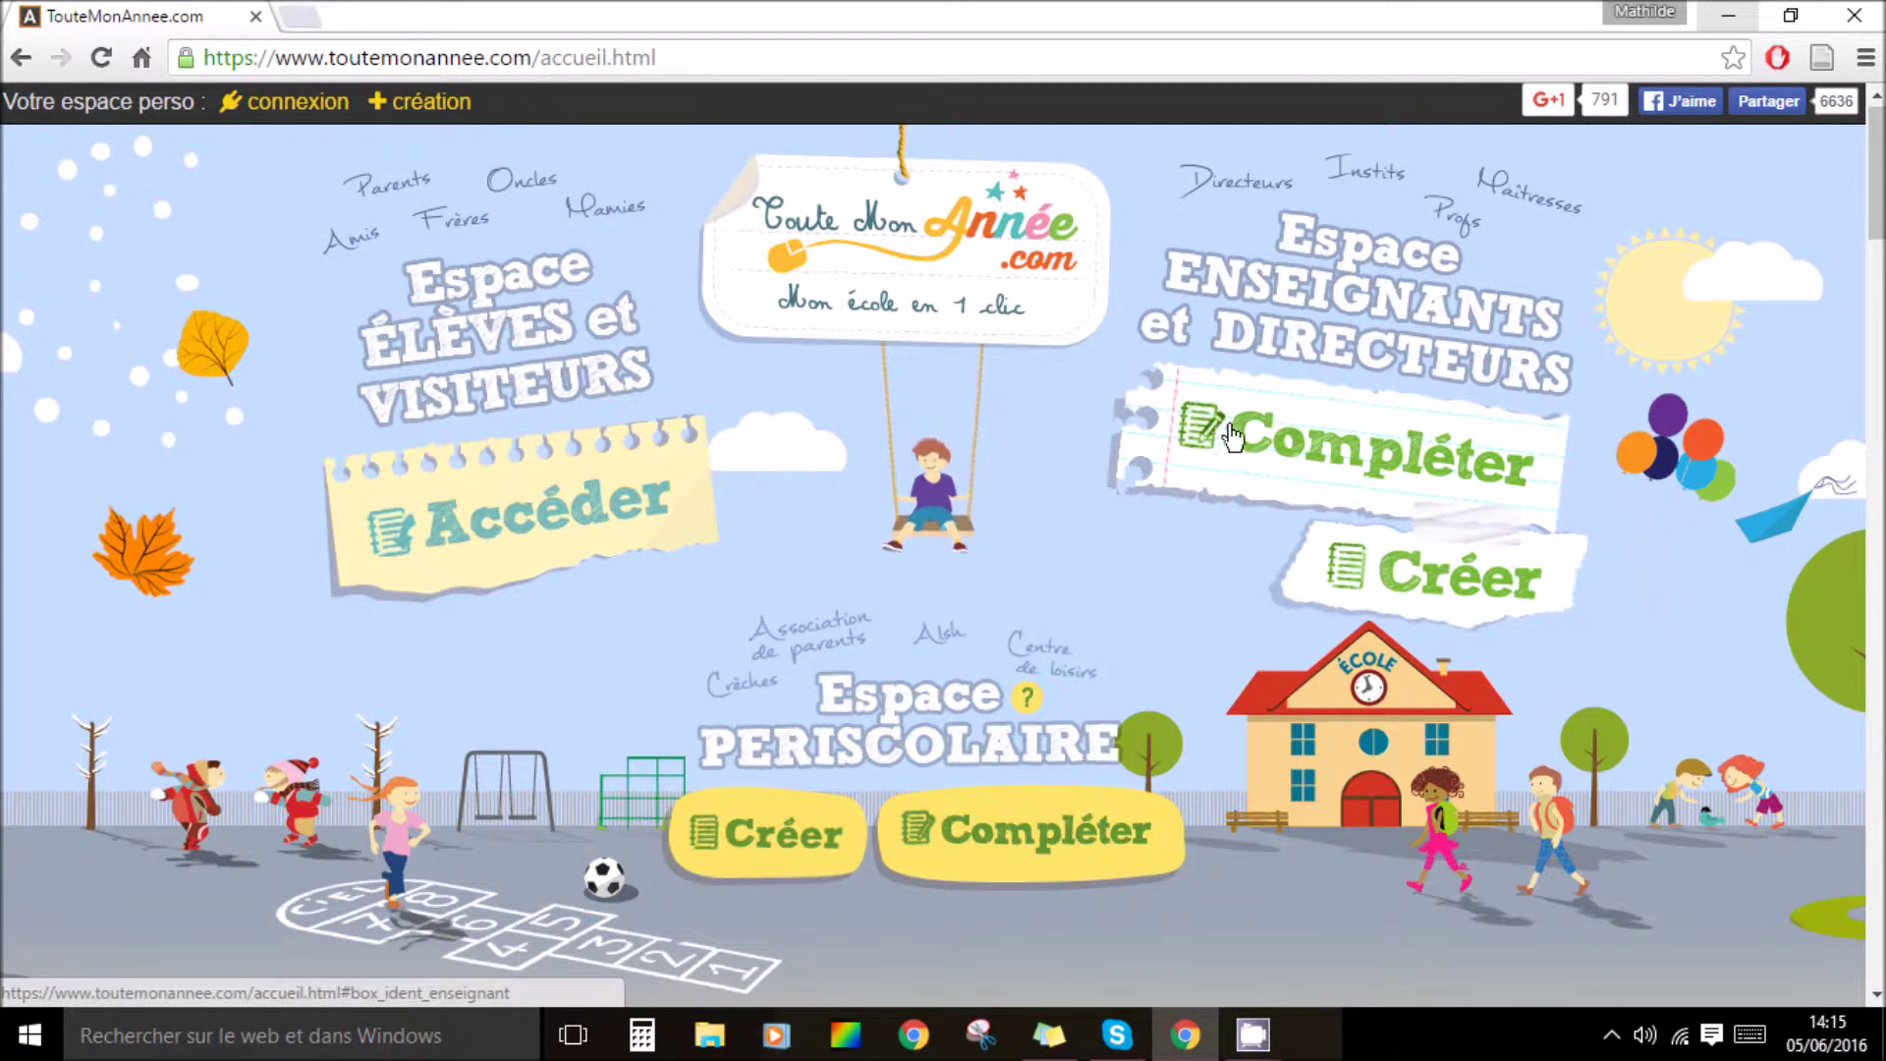
Step: Log in to the teachers' and directors' space by pasting the access code
{"action": "left_click", "coordinate": [1214, 431]}
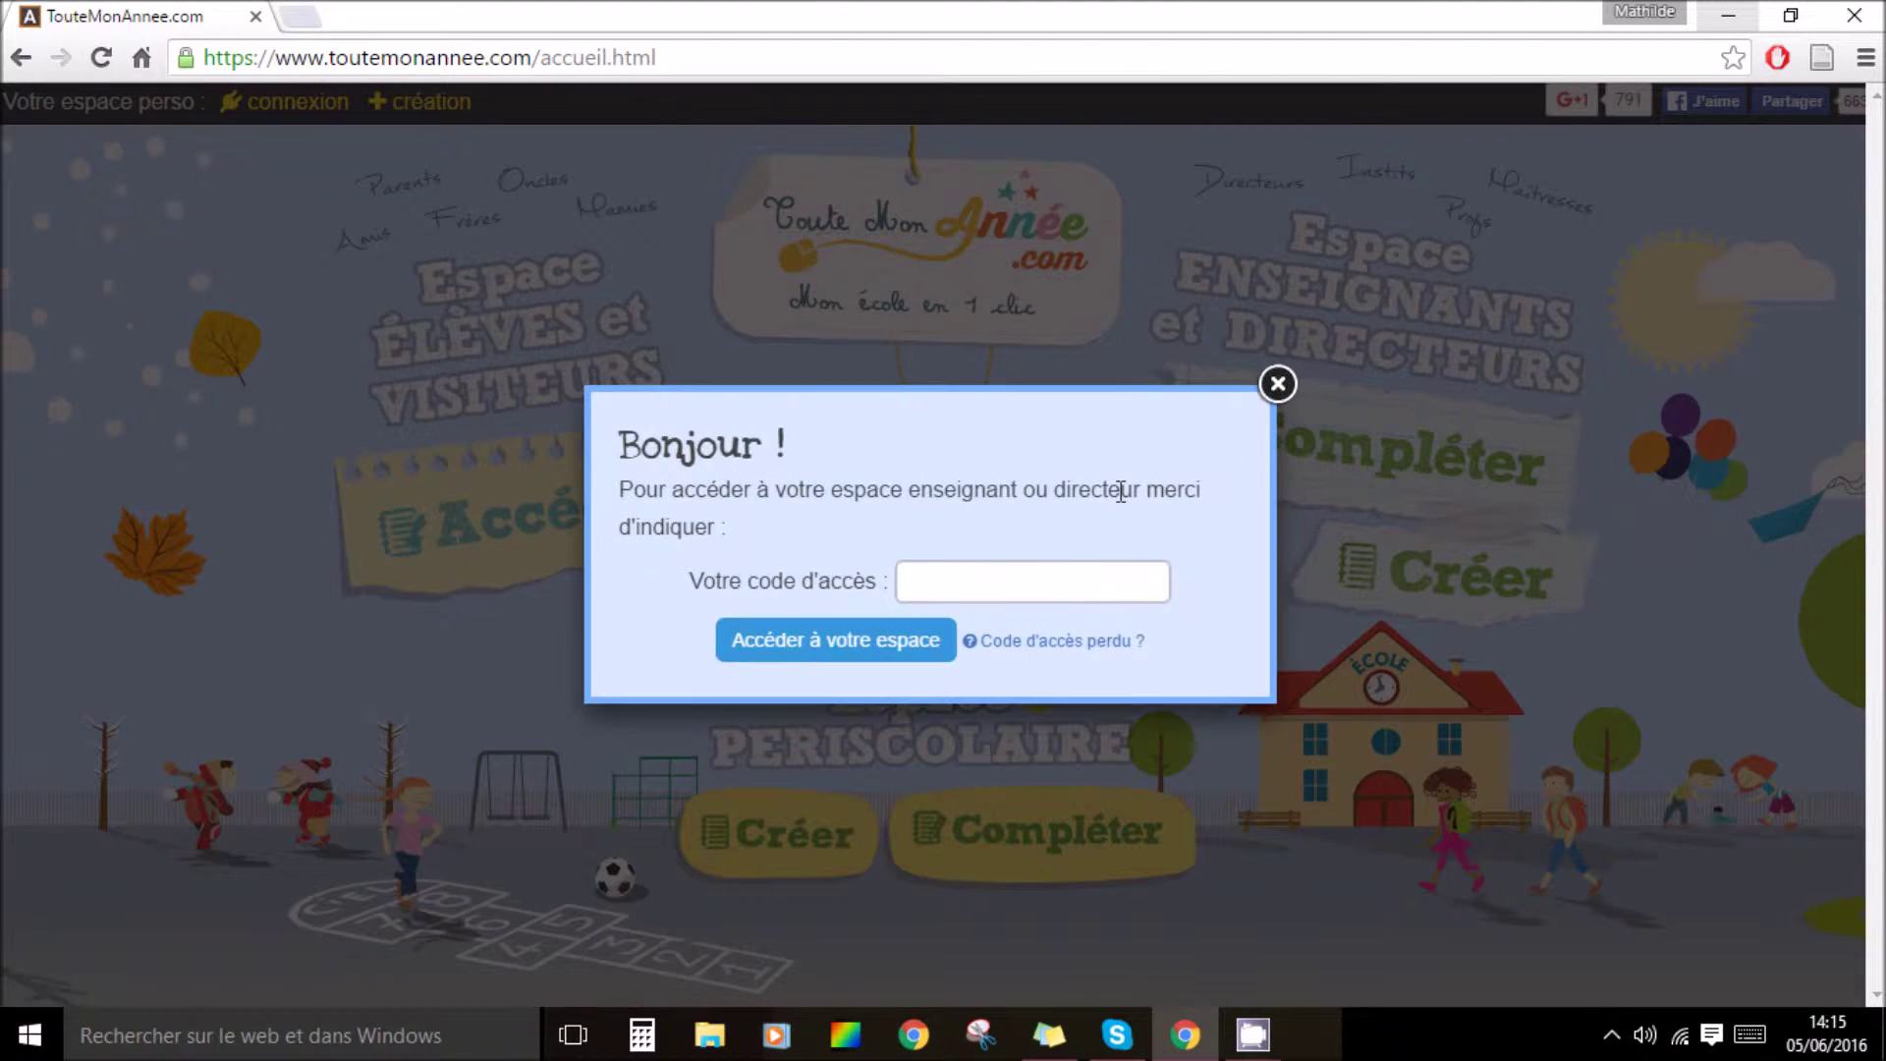
{"action": "left_click", "coordinate": [920, 583]}
{"action": "right_click", "coordinate": [919, 583]}
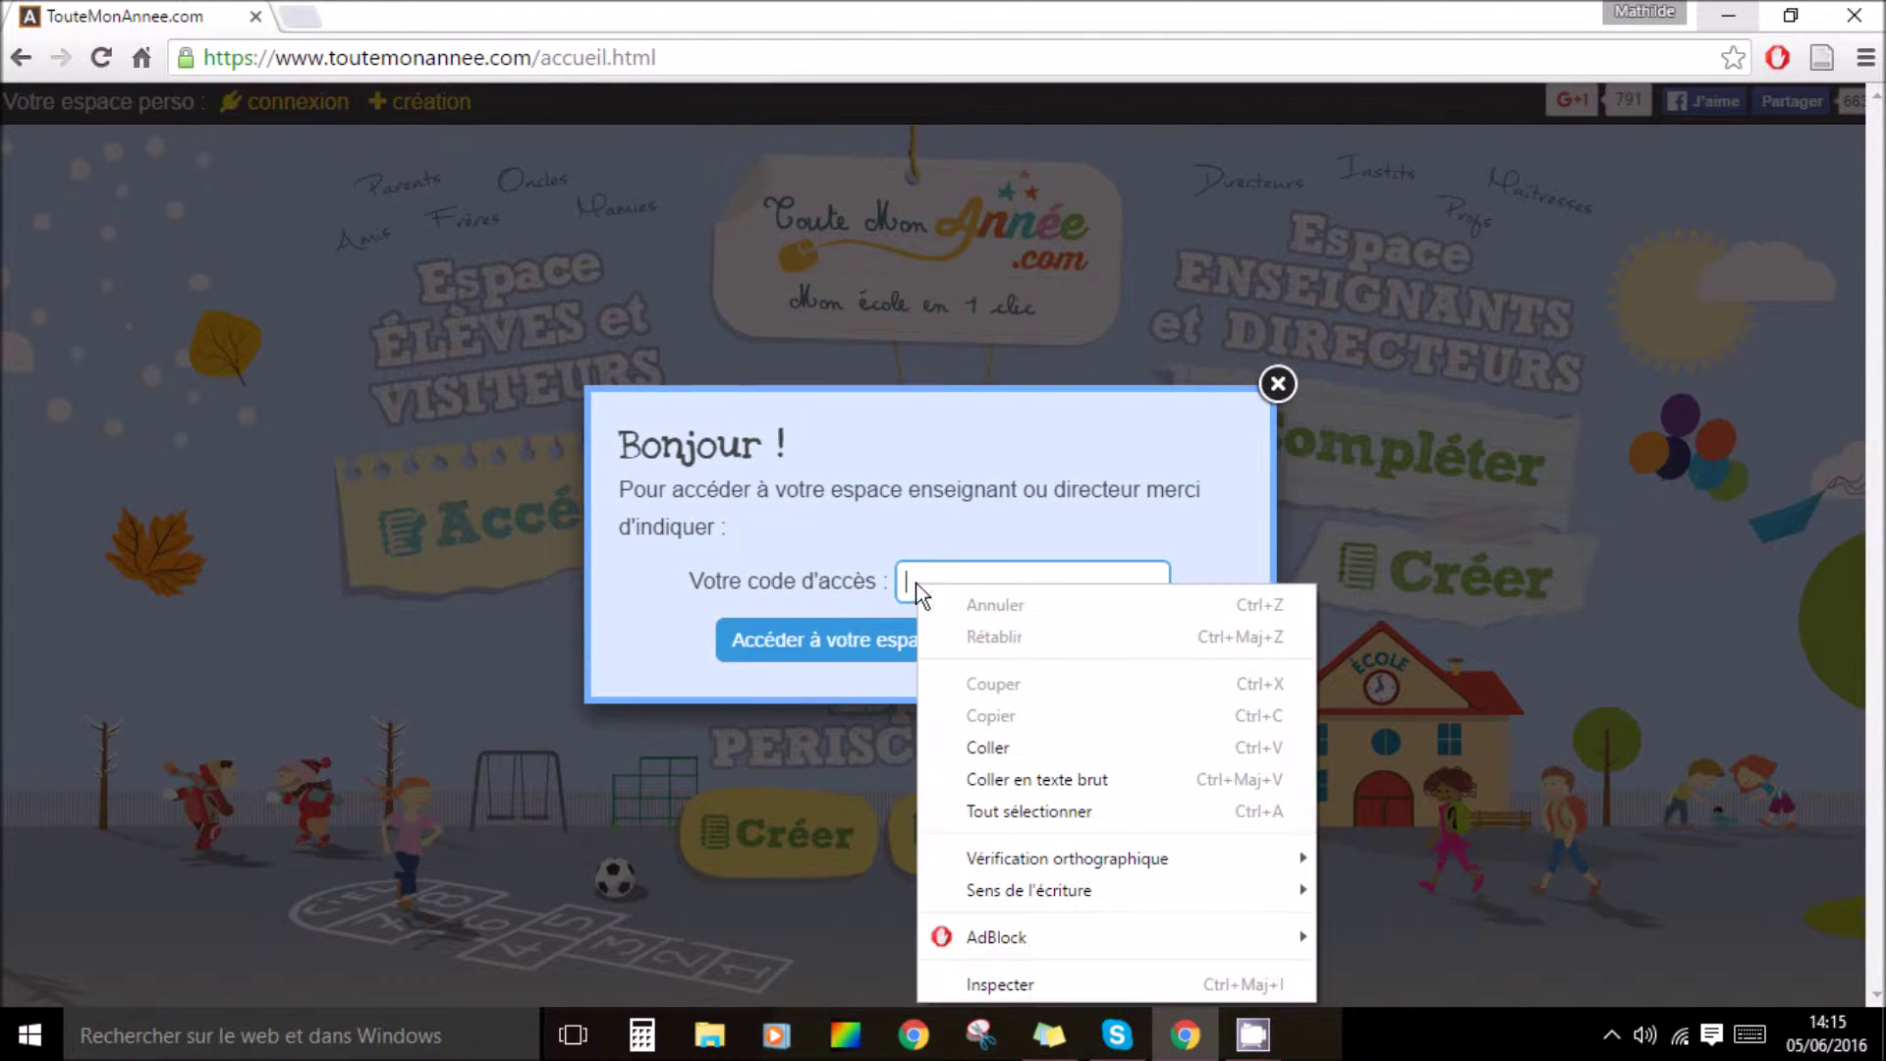
{"action": "left_click", "coordinate": [1030, 746]}
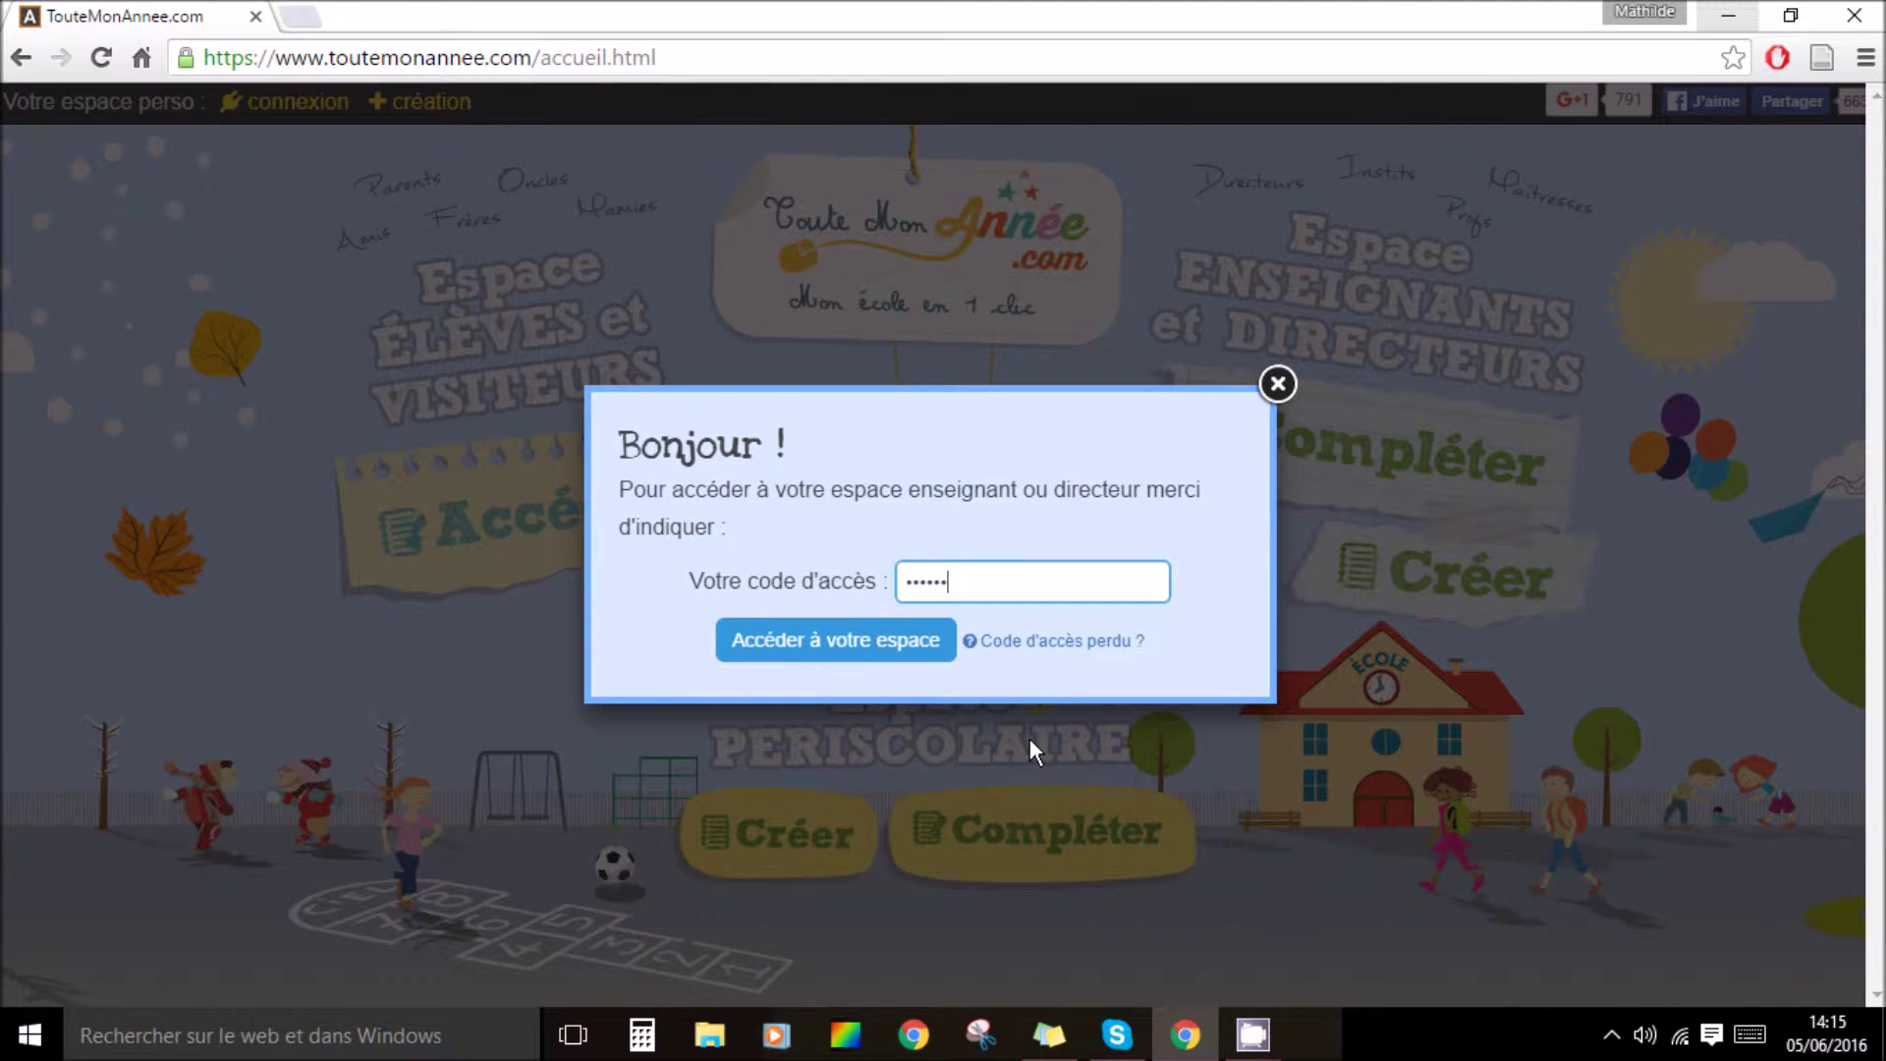
{"action": "left_click", "coordinate": [866, 644]}
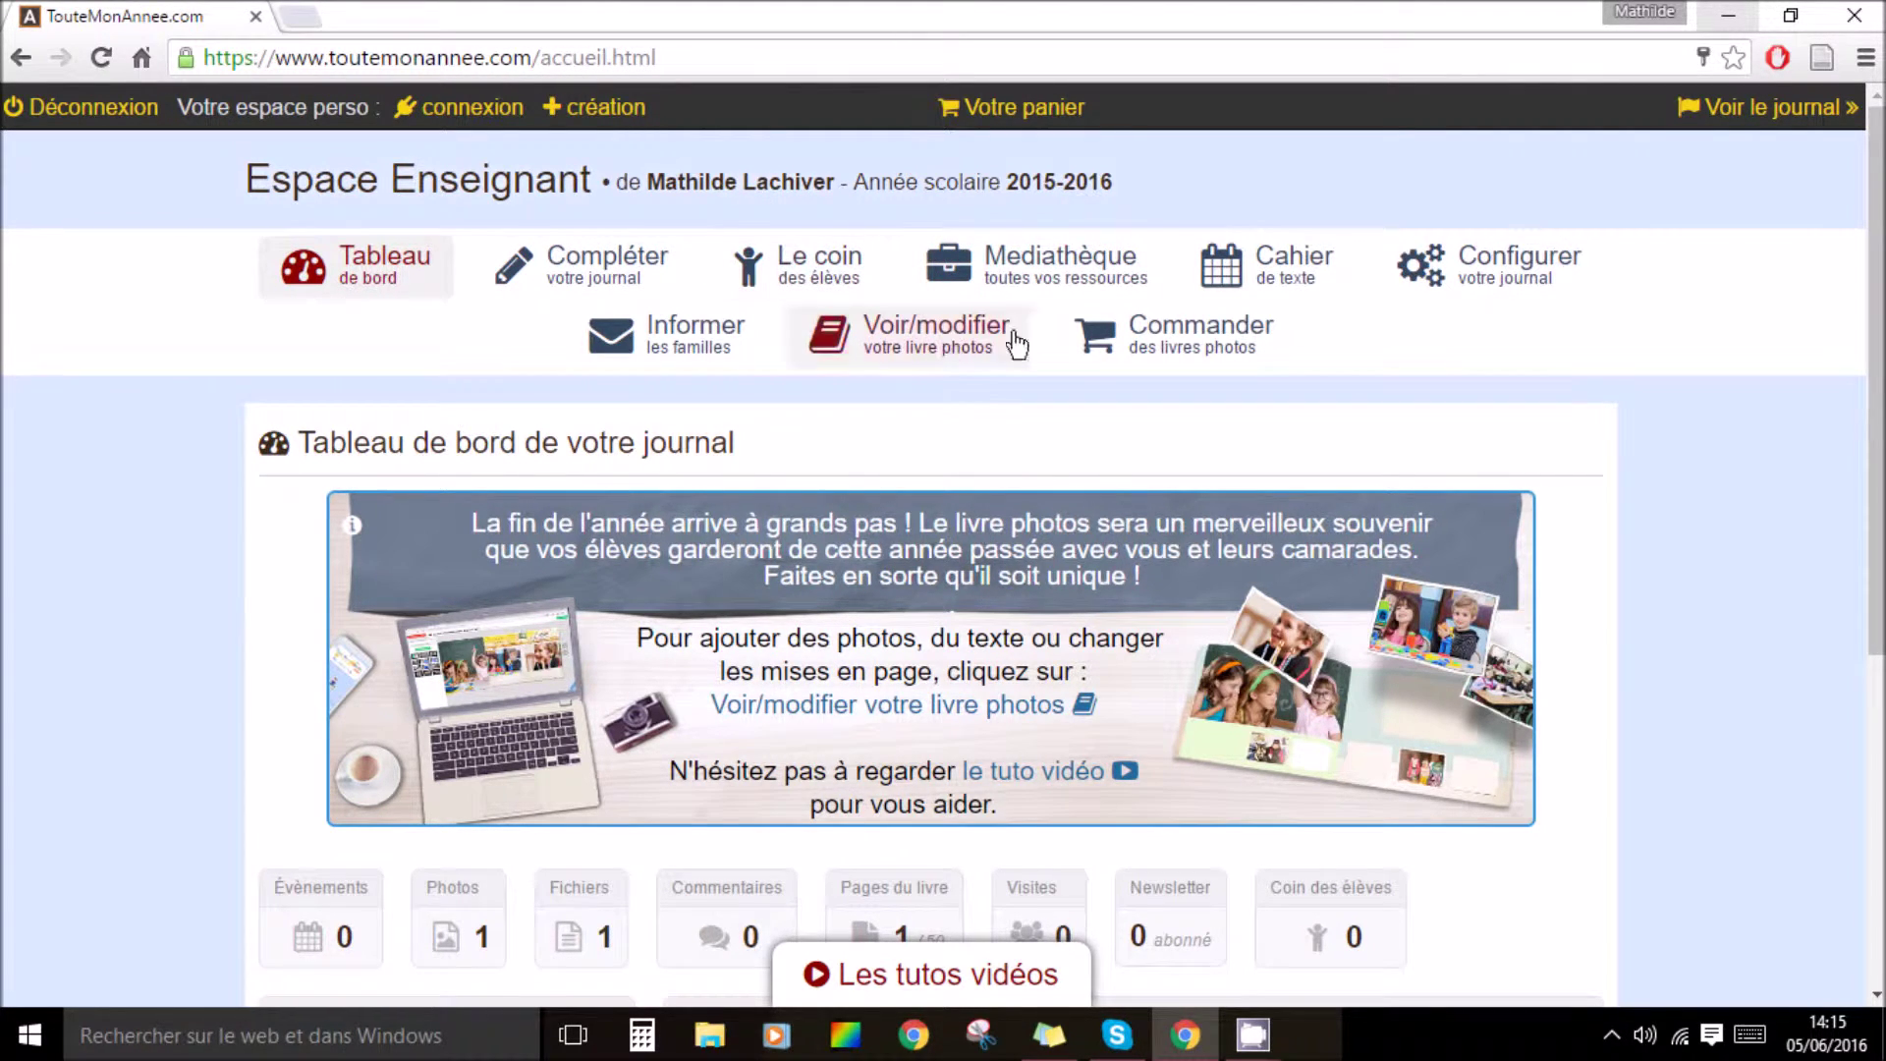
Step: In the journal's configuration options, set both Le coin des élèves and Le cahier de texte to désactivé
{"action": "left_click", "coordinate": [1482, 275]}
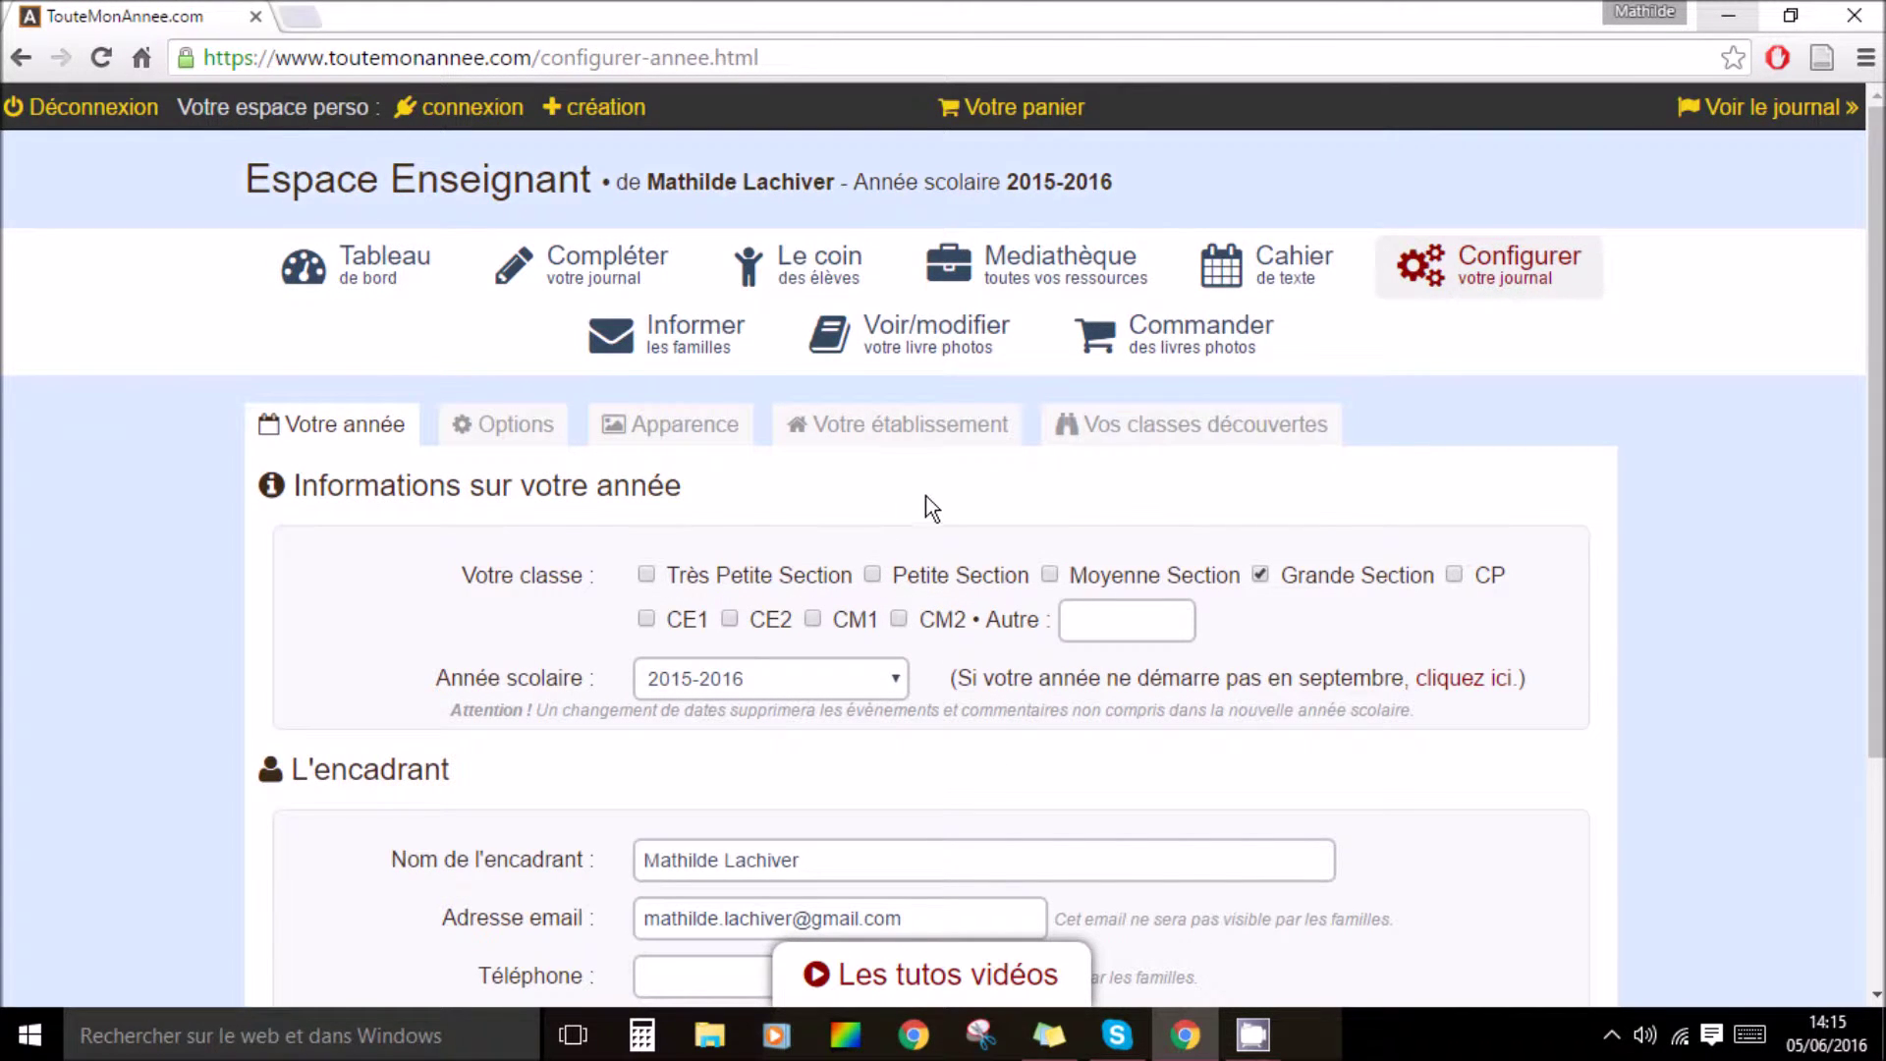
{"action": "scroll", "coordinate": [941, 746], "scroll_direction": "down", "scroll_amount": 3}
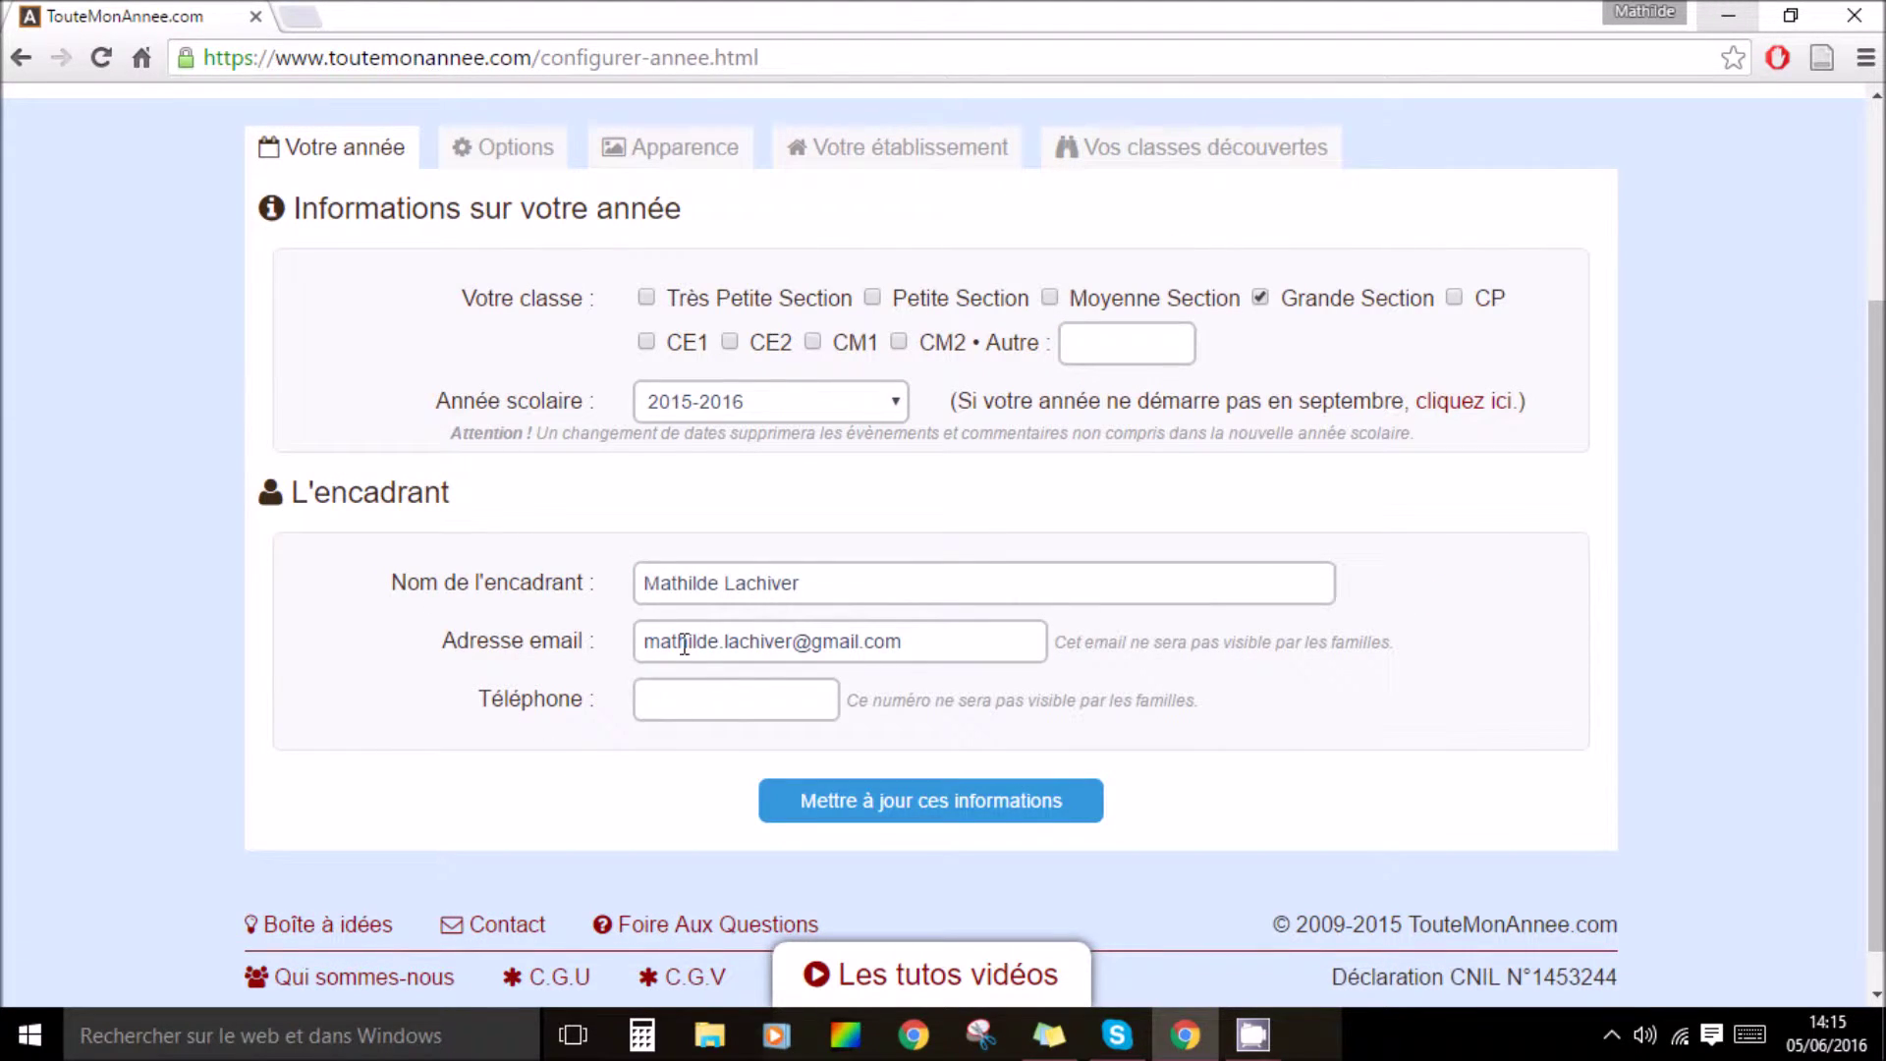
{"action": "left_click", "coordinate": [488, 149]}
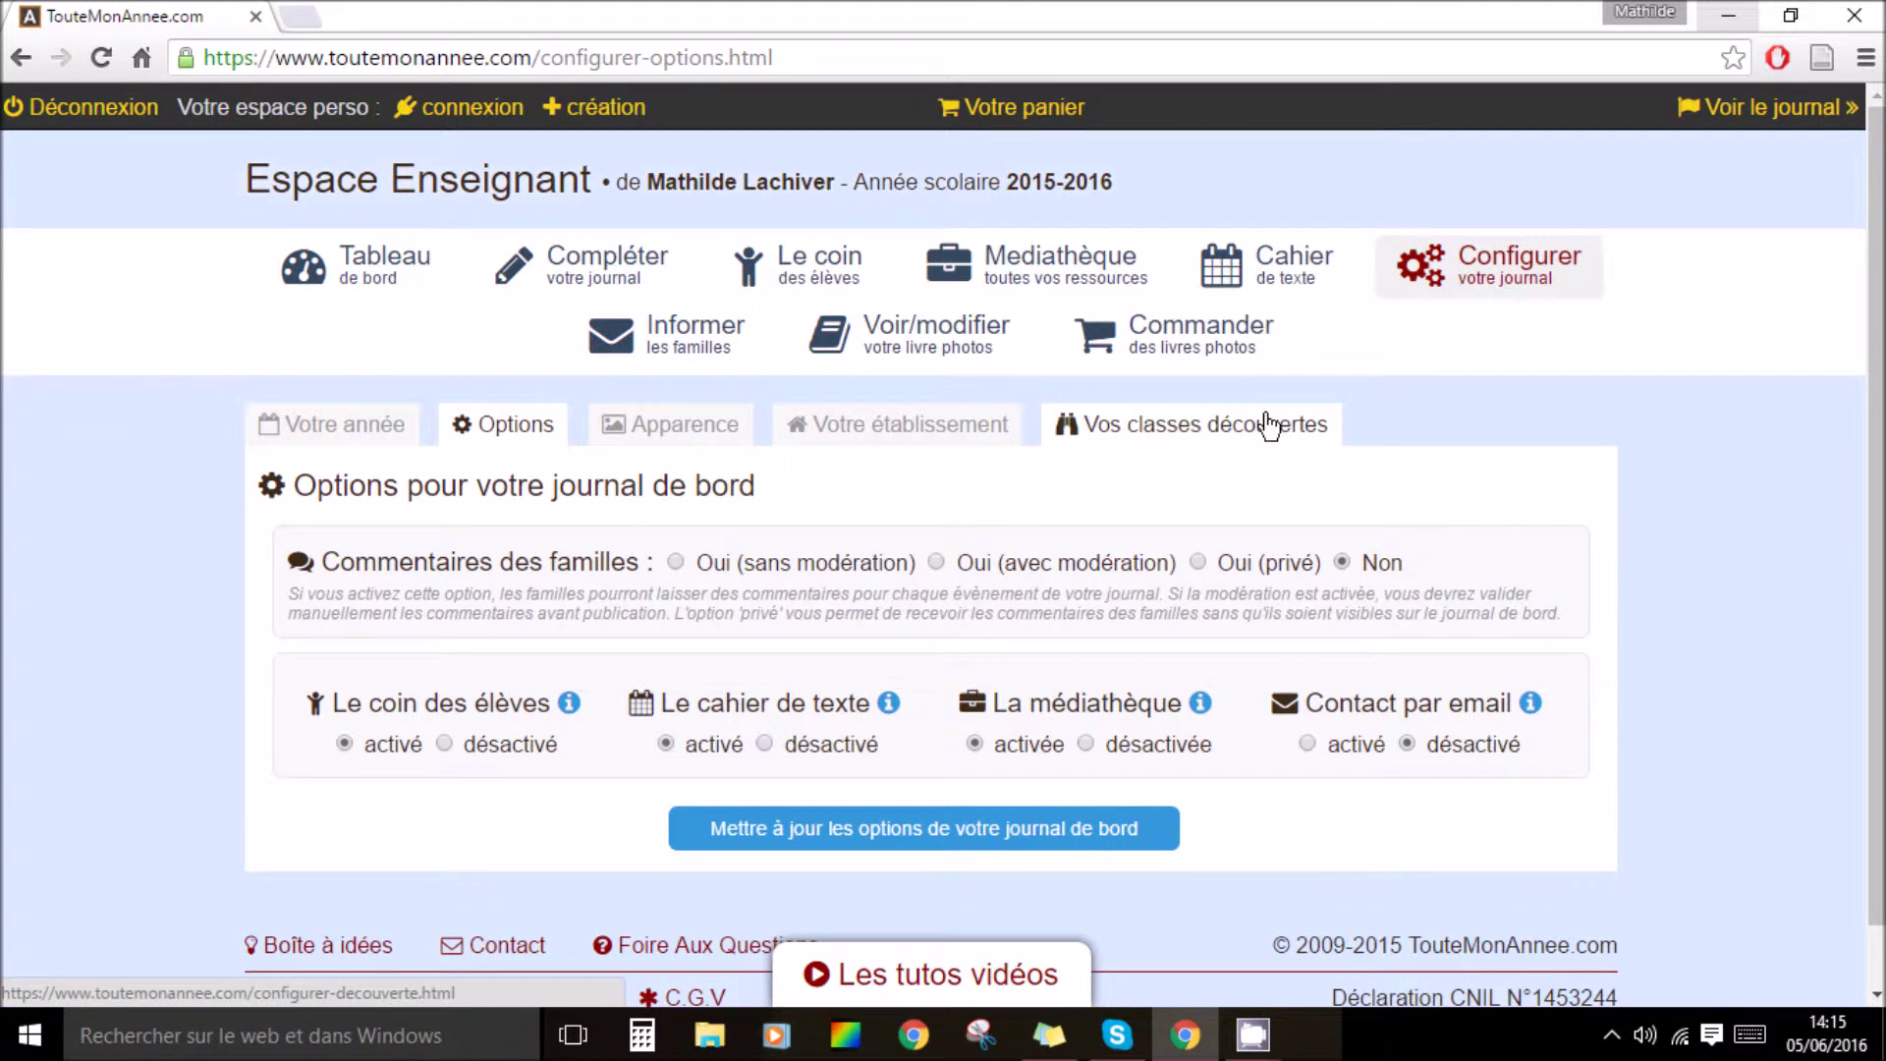
{"action": "scroll", "coordinate": [1810, 469], "scroll_direction": "down", "scroll_amount": 1}
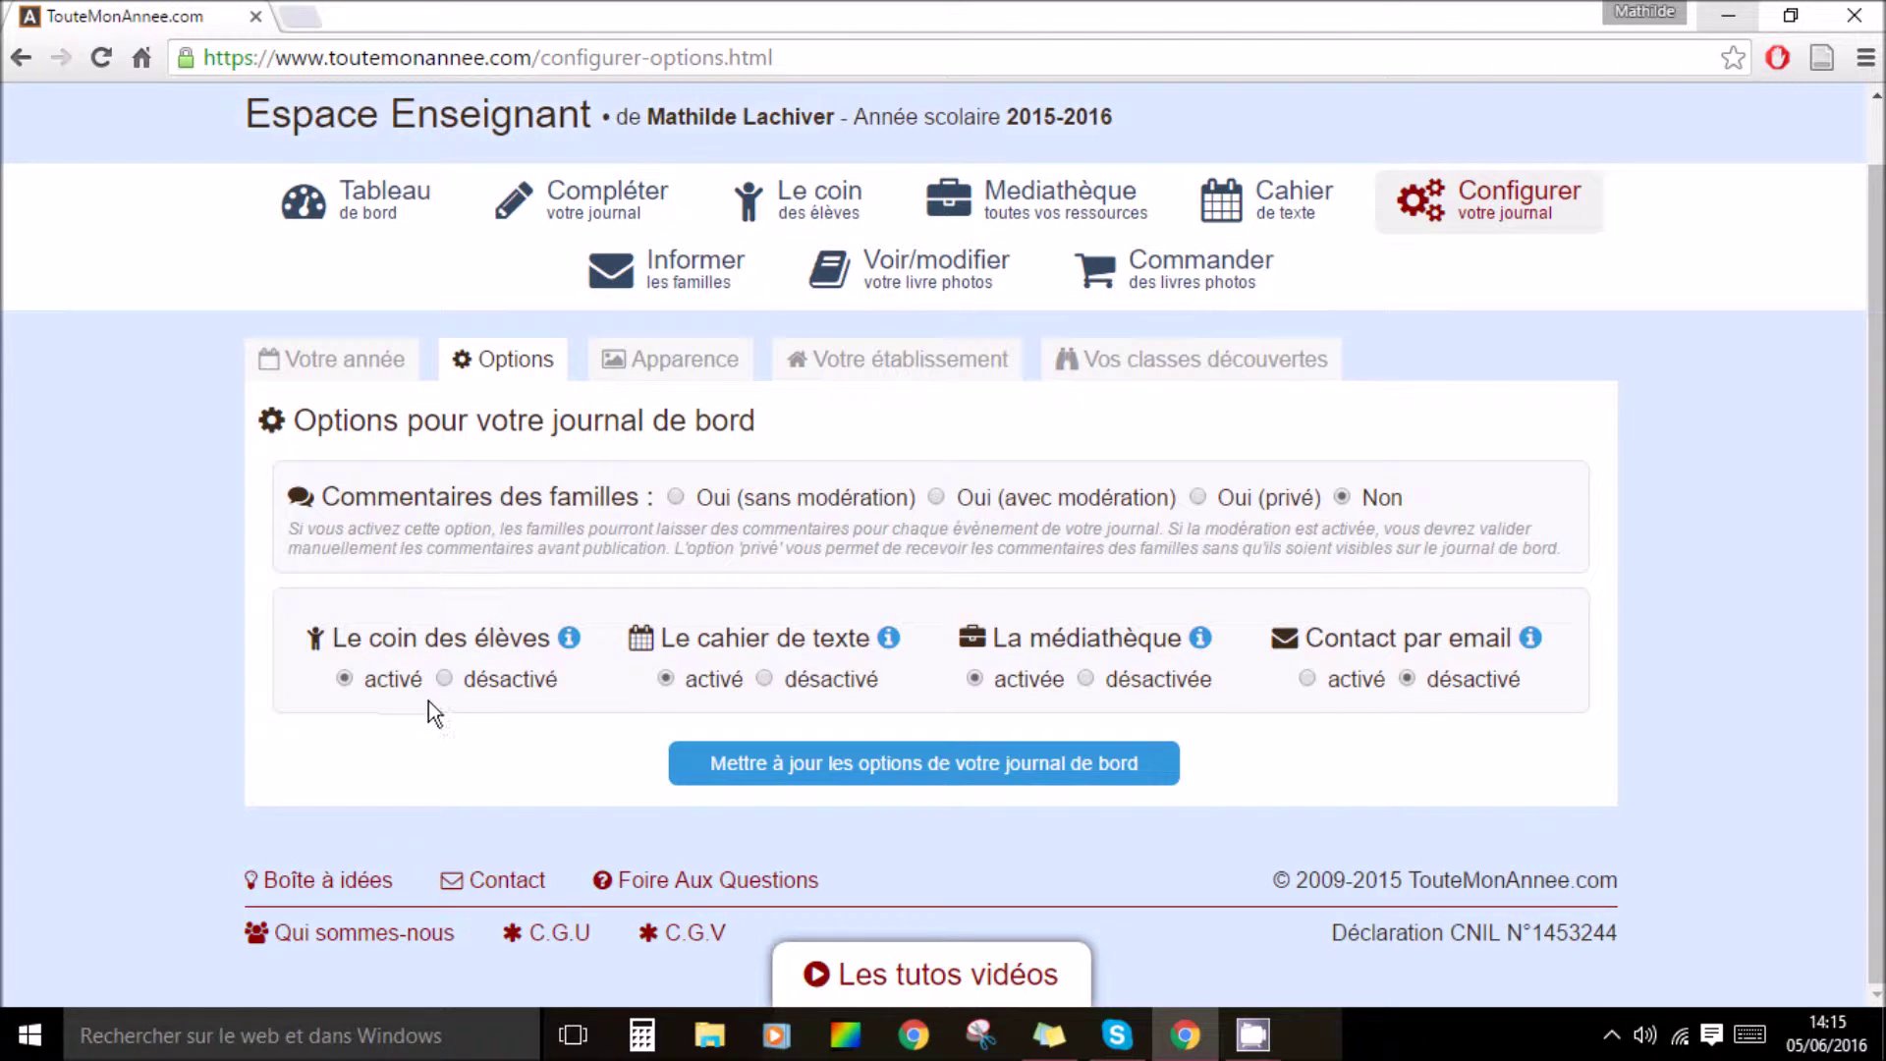
{"action": "mouse_move", "coordinate": [567, 639]}
{"action": "left_click", "coordinate": [444, 680]}
{"action": "mouse_move", "coordinate": [890, 640]}
{"action": "left_click", "coordinate": [762, 680]}
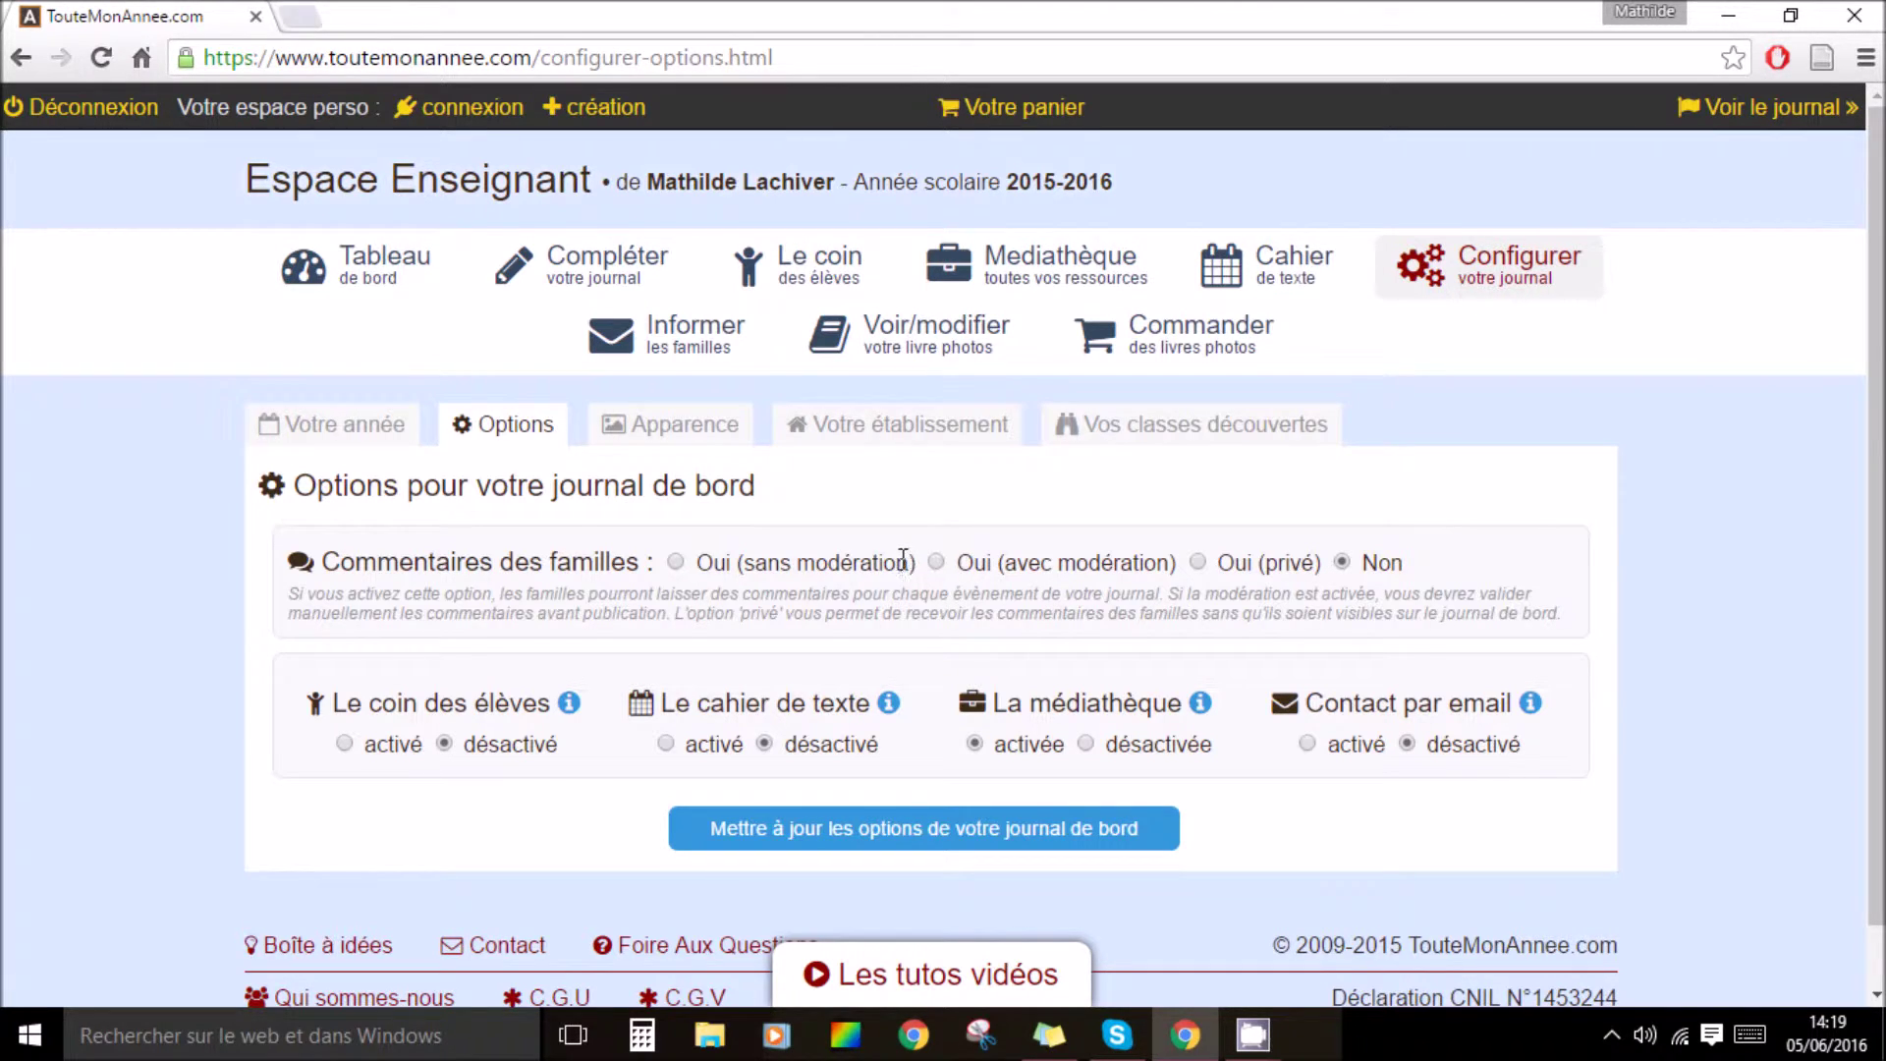
Step: Set the journal's appearance to the Les z'animaux theme and validate it
{"action": "left_click", "coordinate": [654, 432]}
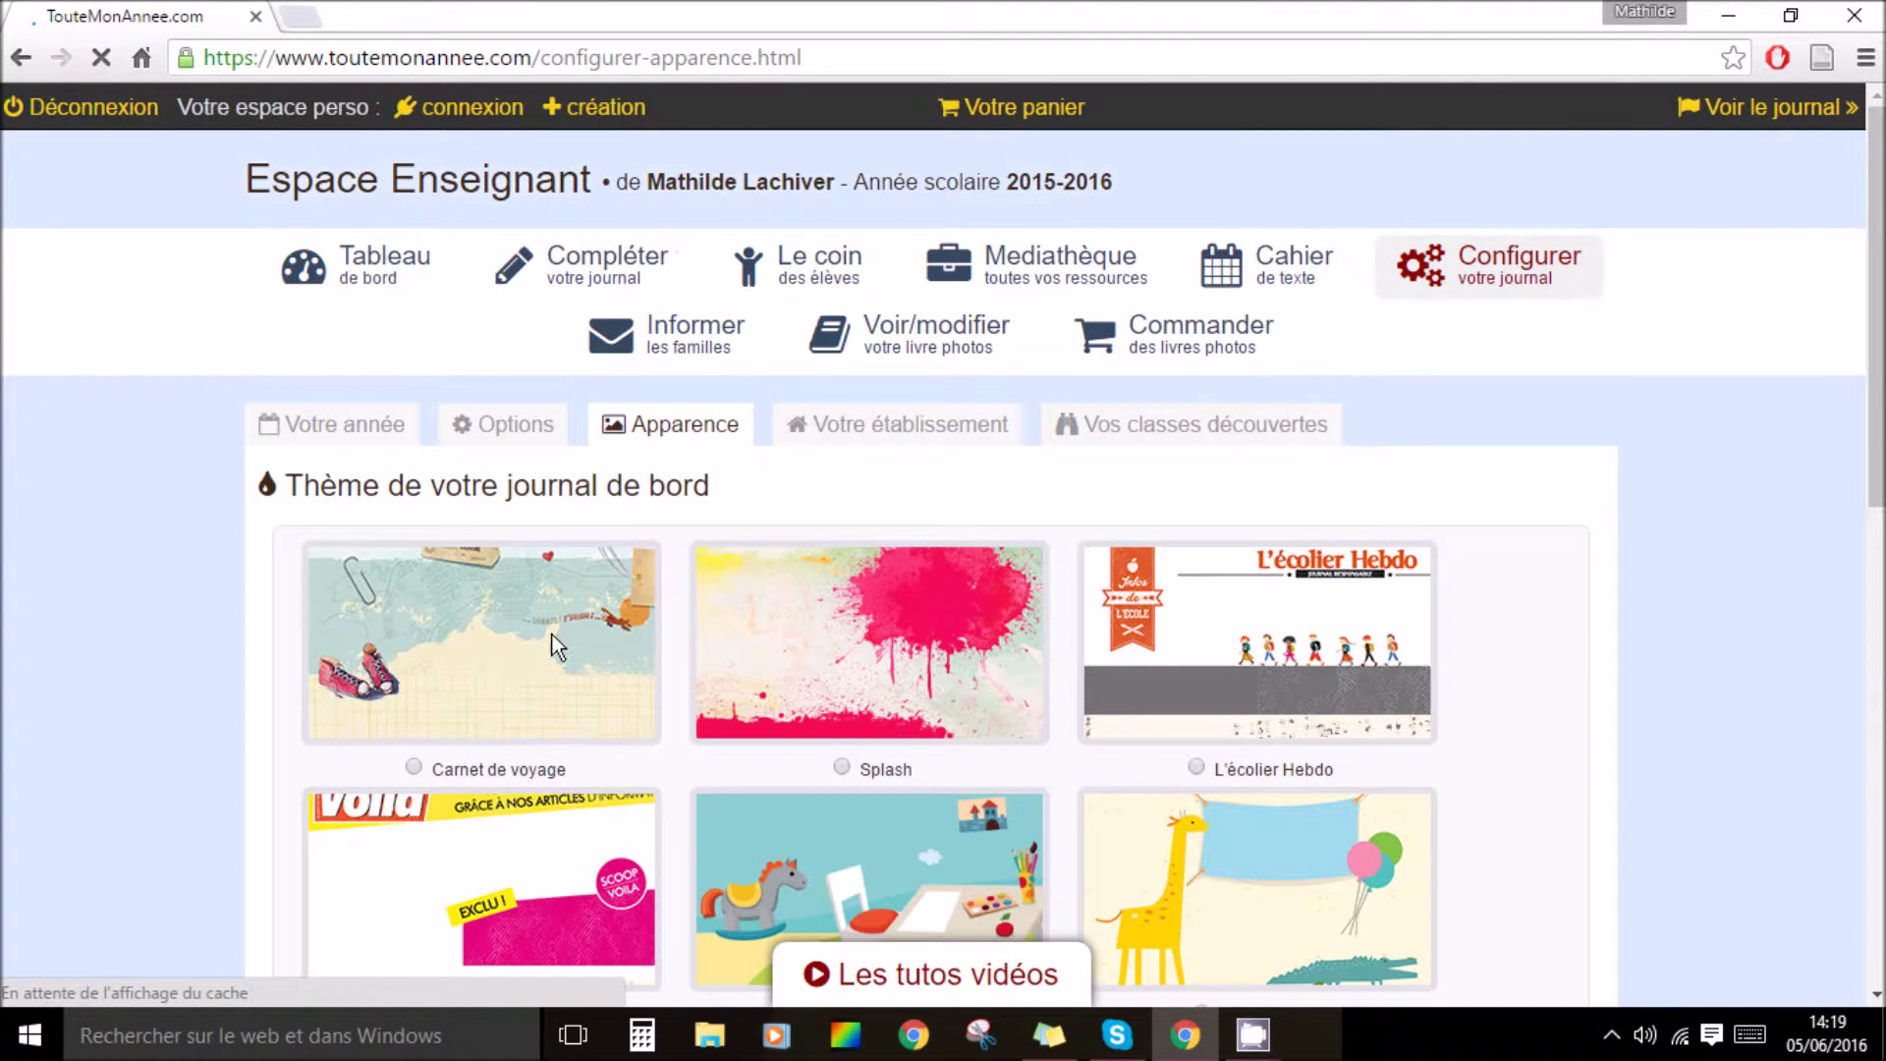
{"action": "scroll", "coordinate": [1051, 626], "scroll_direction": "down", "scroll_amount": 4}
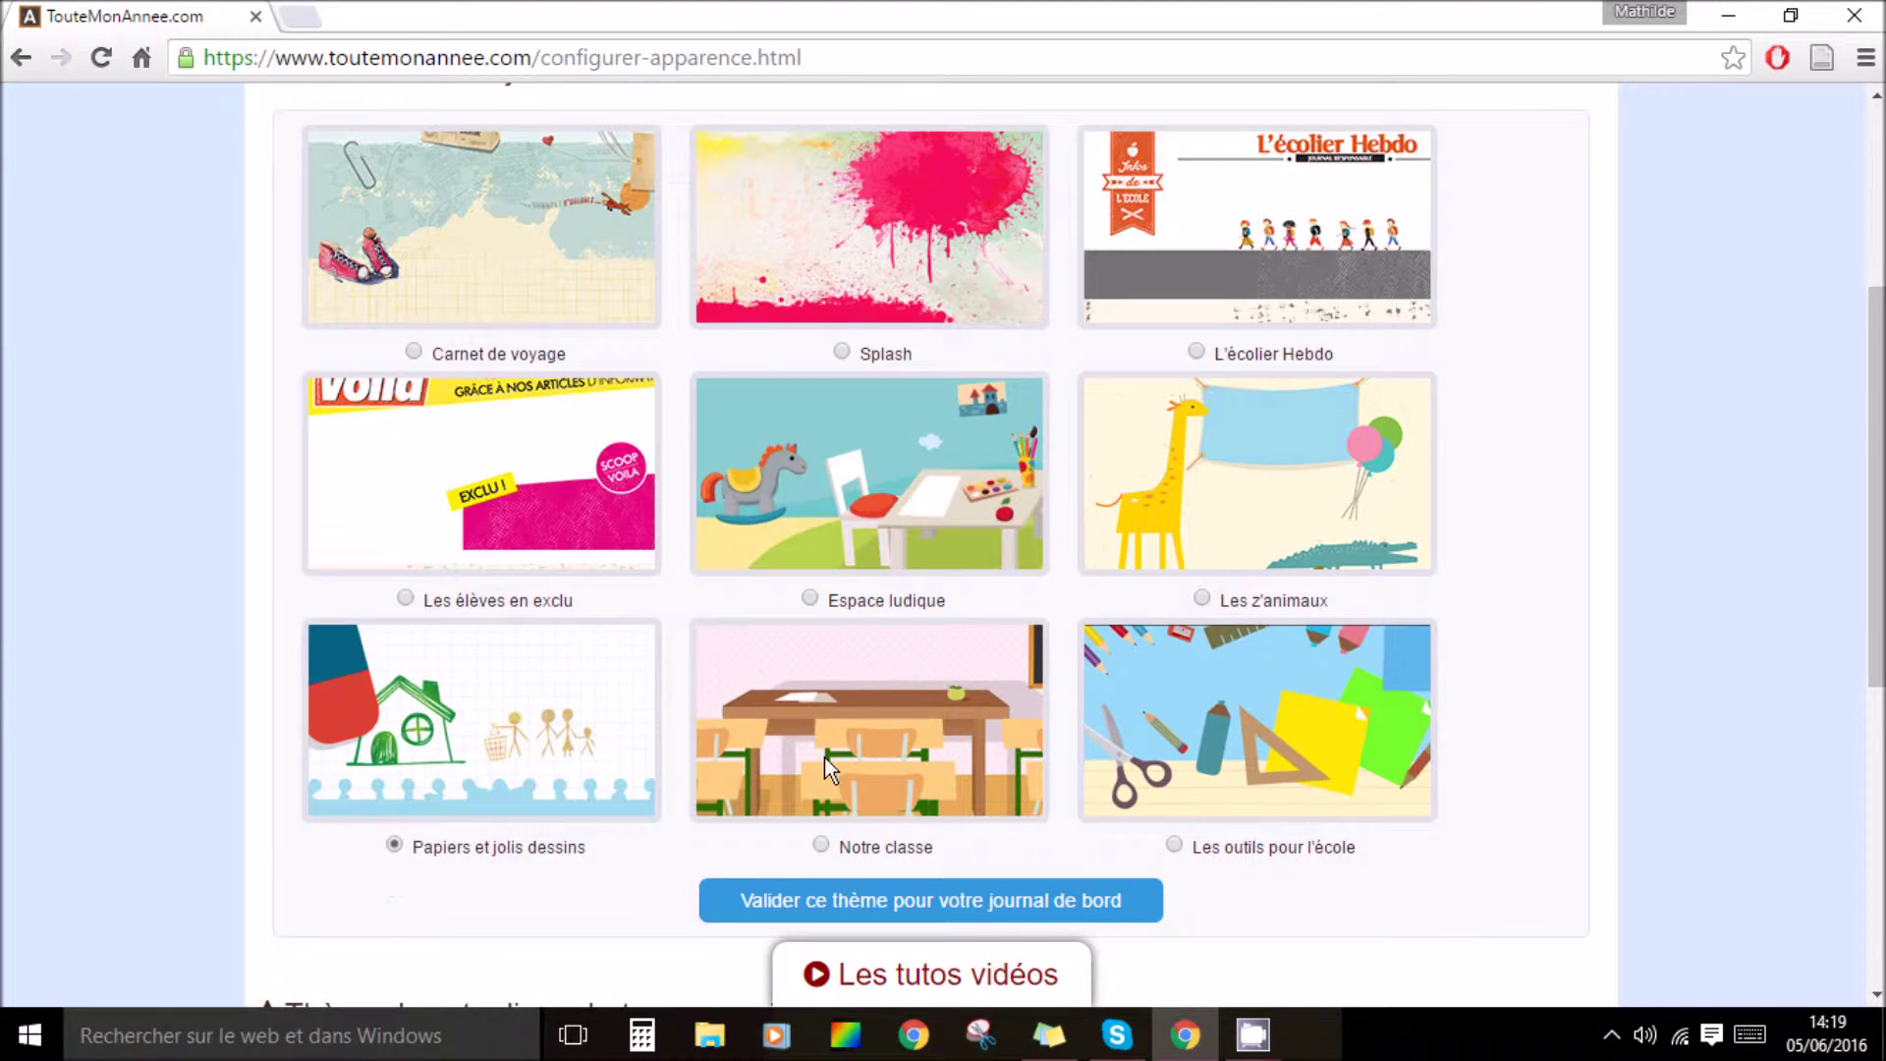
{"action": "left_click", "coordinate": [1203, 598]}
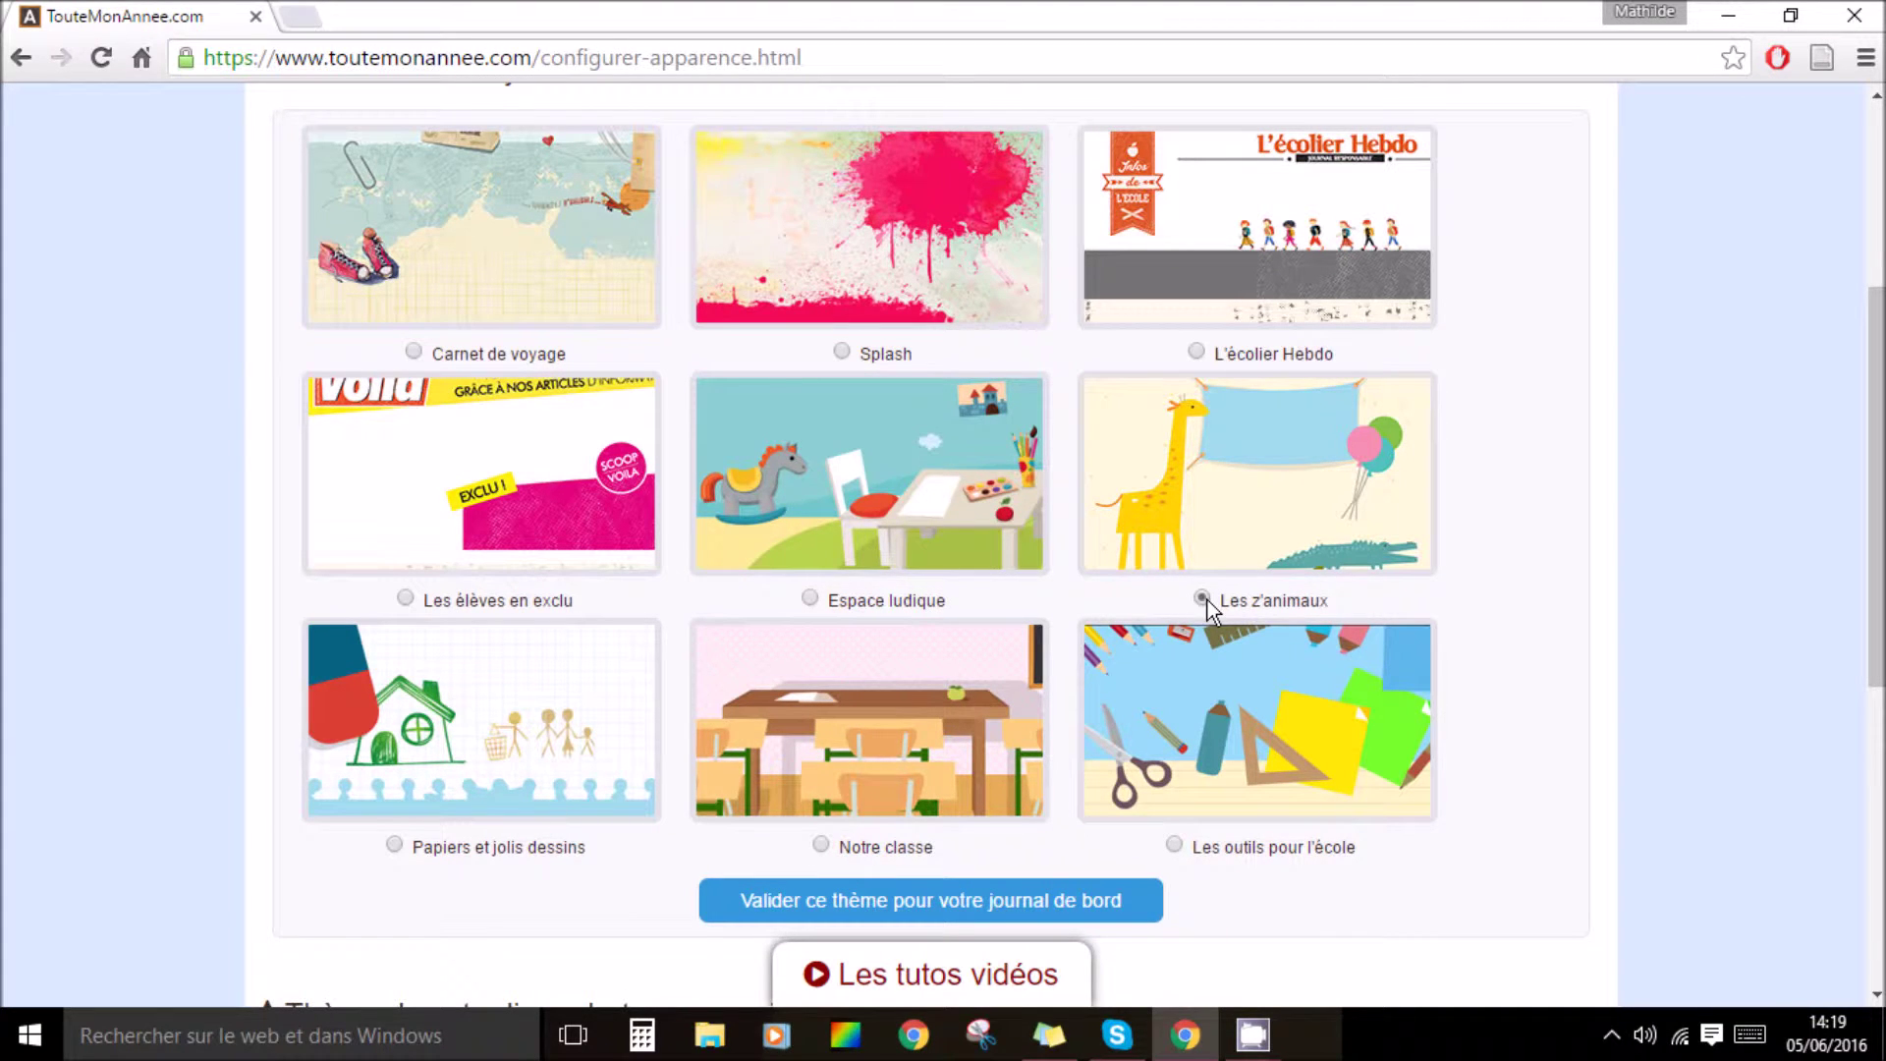
{"action": "left_click", "coordinate": [822, 906]}
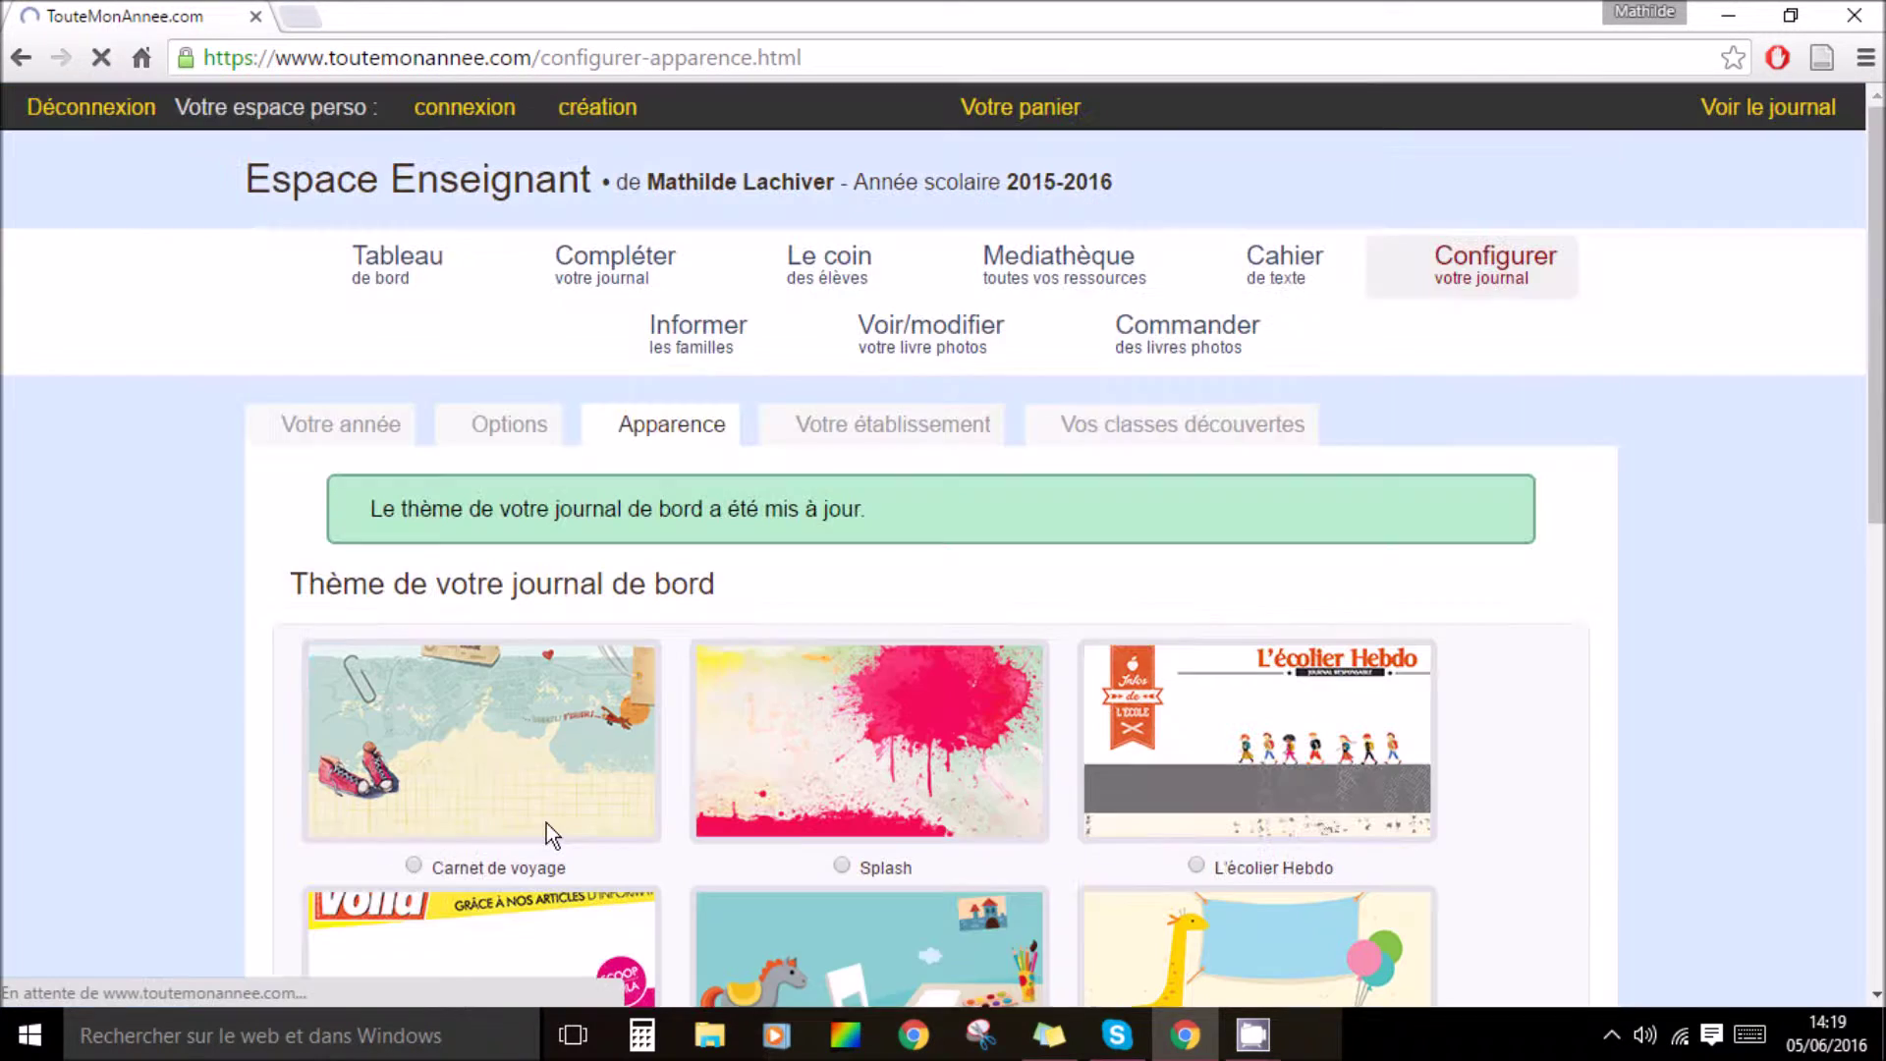
Step: Review the photo book theme, school establishment and discovery-class settings, and return to the dashboard
{"action": "scroll", "coordinate": [969, 552], "scroll_direction": "down", "scroll_amount": 10}
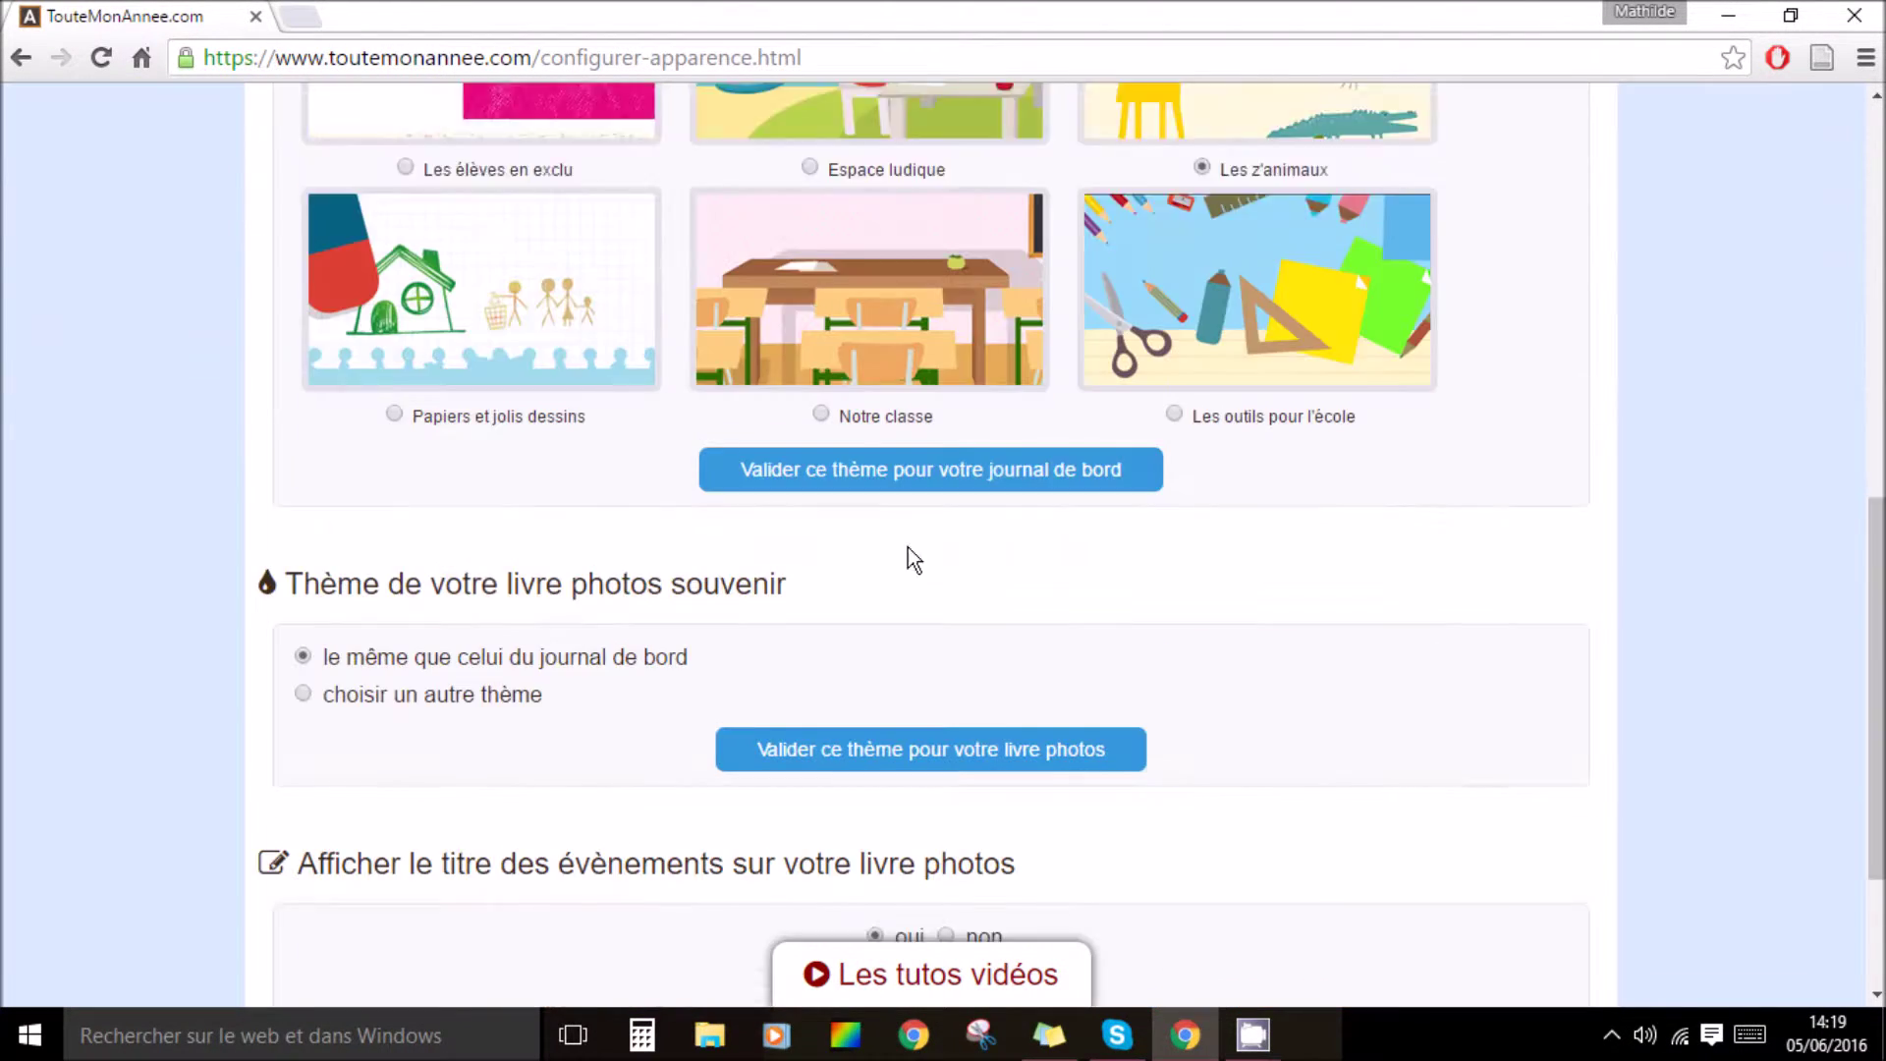
{"action": "scroll", "coordinate": [890, 532], "scroll_direction": "up", "scroll_amount": 10}
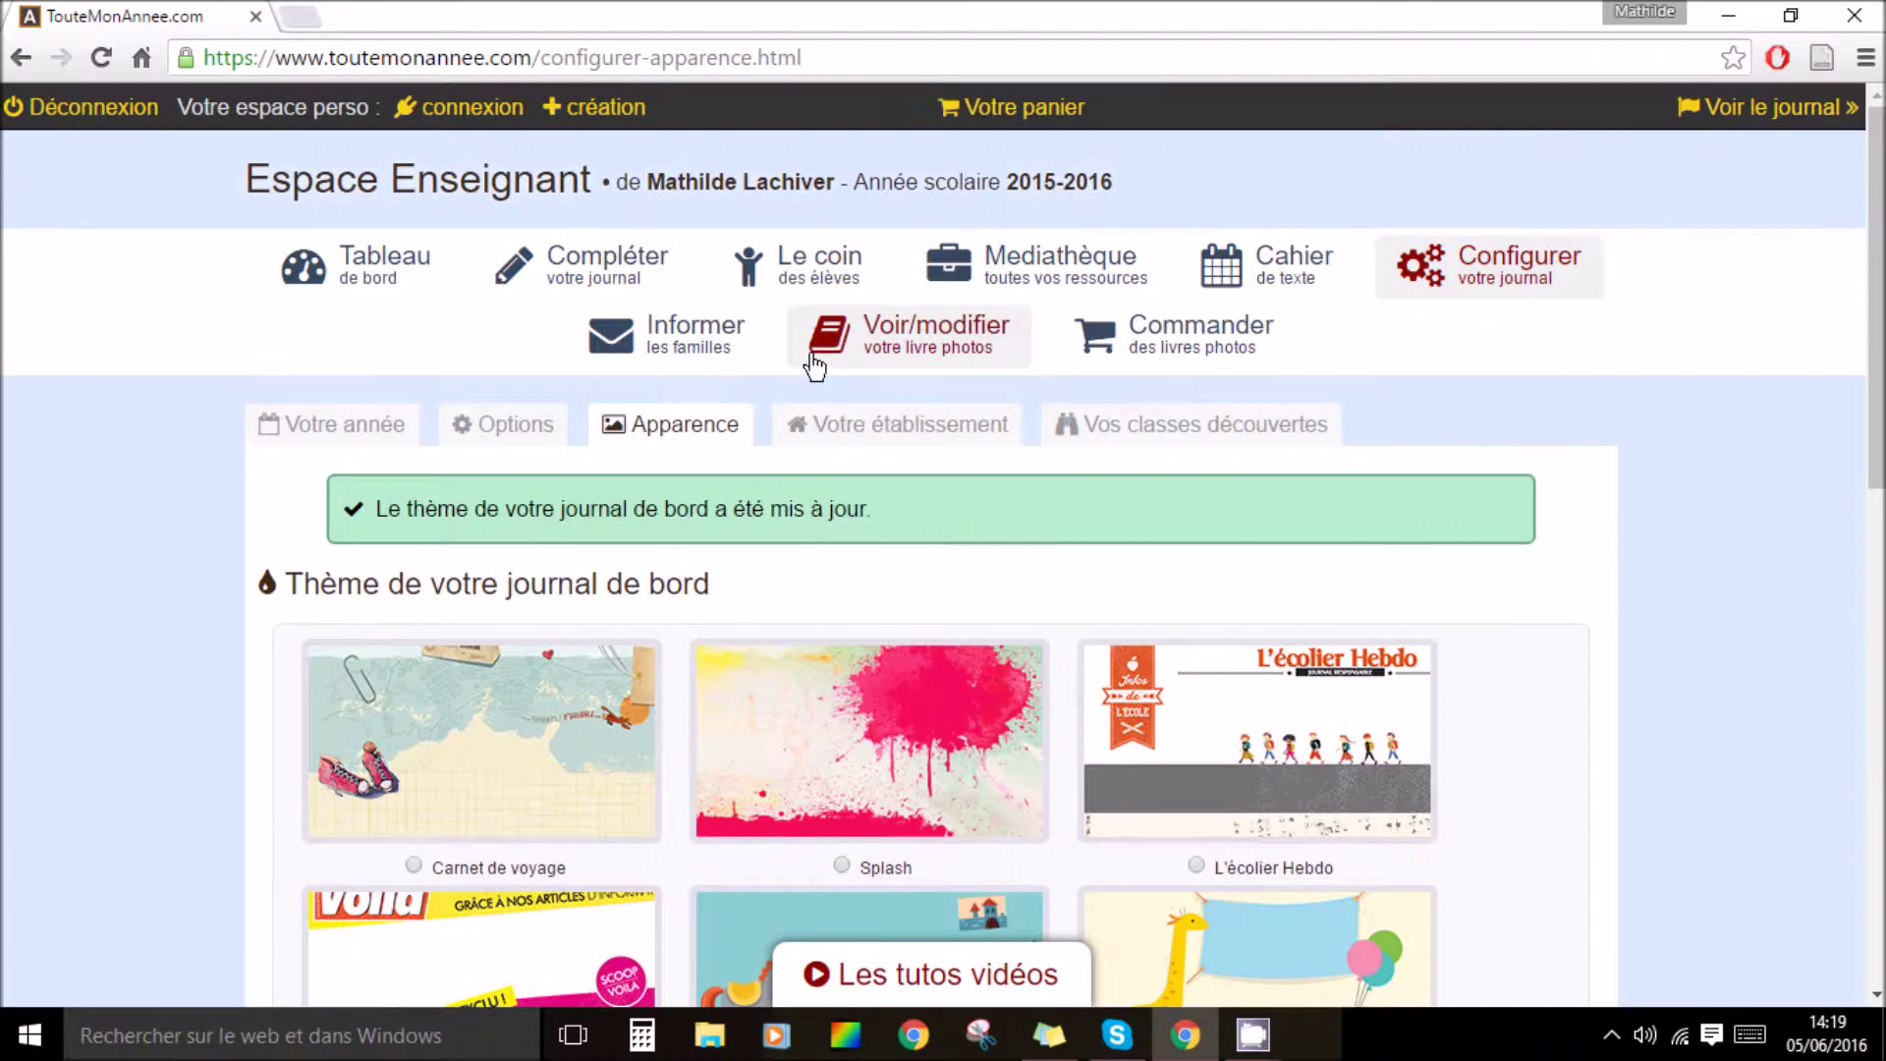
{"action": "left_click", "coordinate": [896, 425]}
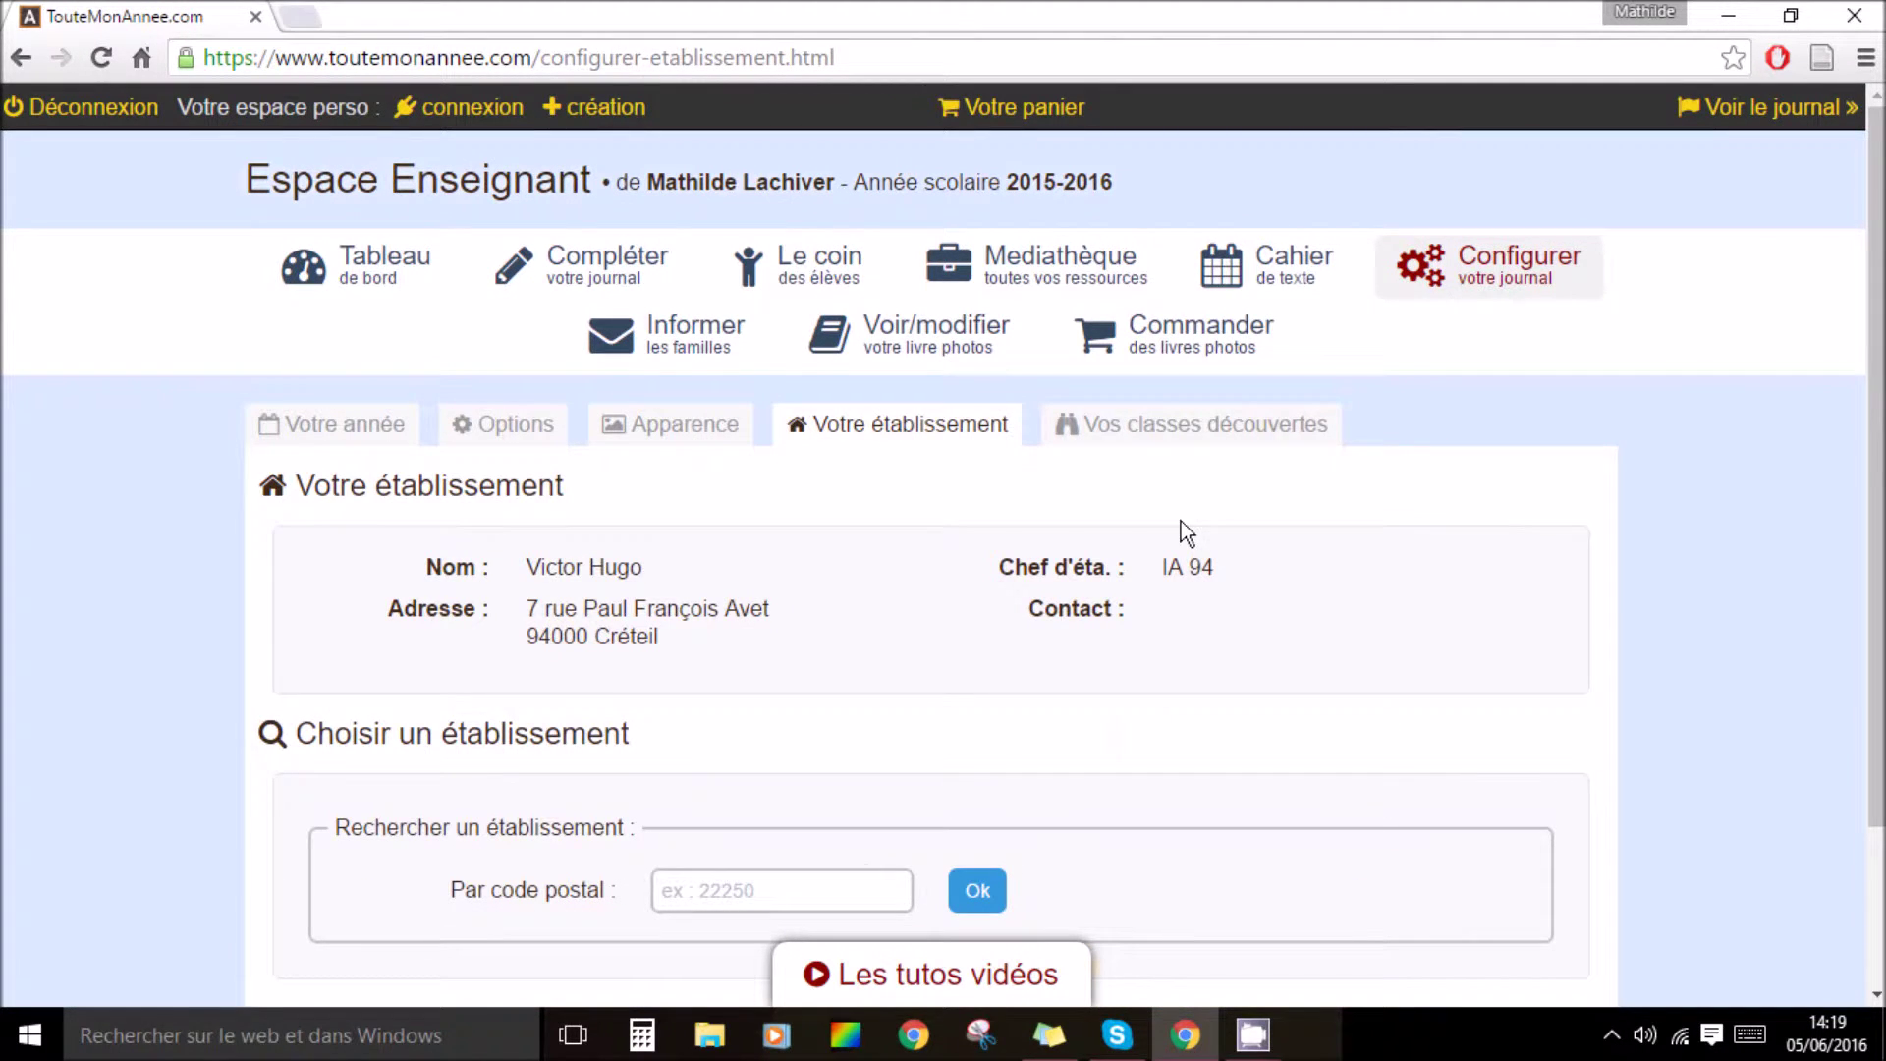
{"action": "left_click", "coordinate": [1166, 437]}
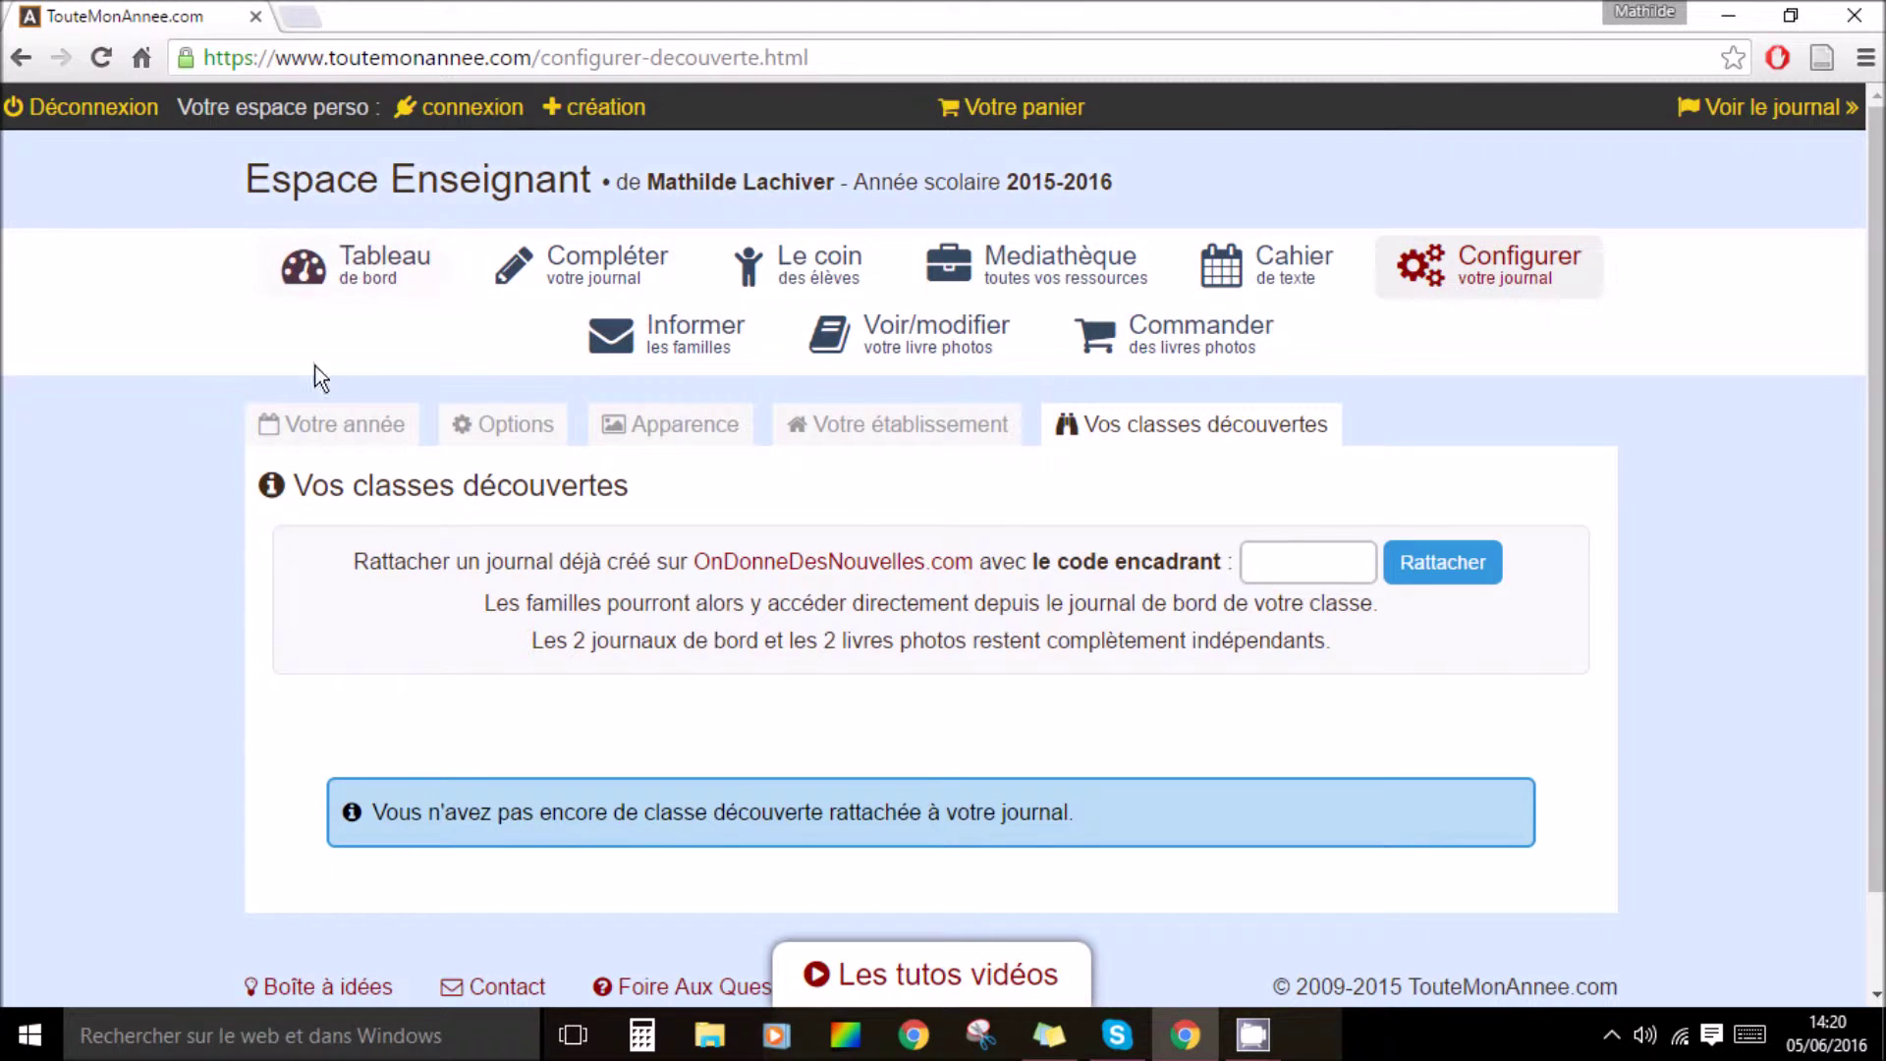
{"action": "left_click", "coordinate": [420, 275]}
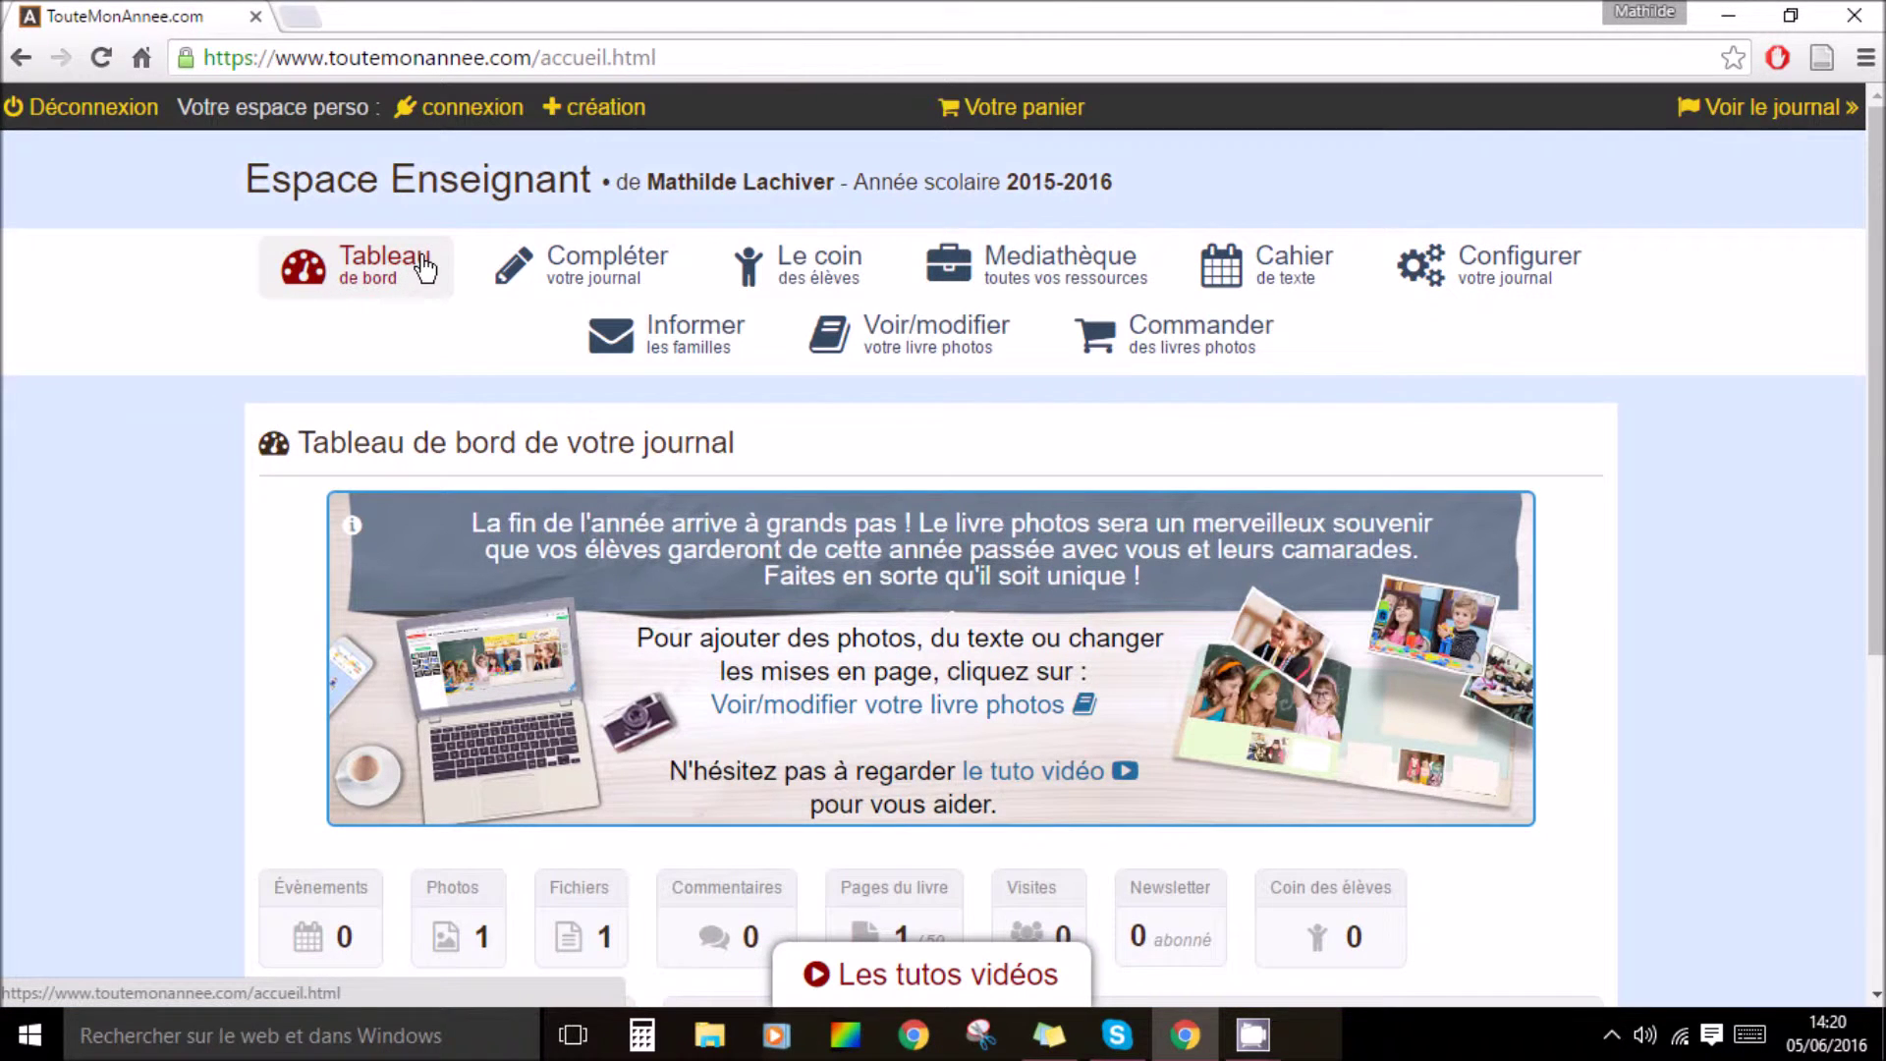
Step: Upload the photos dubuffet.JPG and image.JPG to the class's Trombinoscope des élèves
{"action": "left_click", "coordinate": [588, 280]}
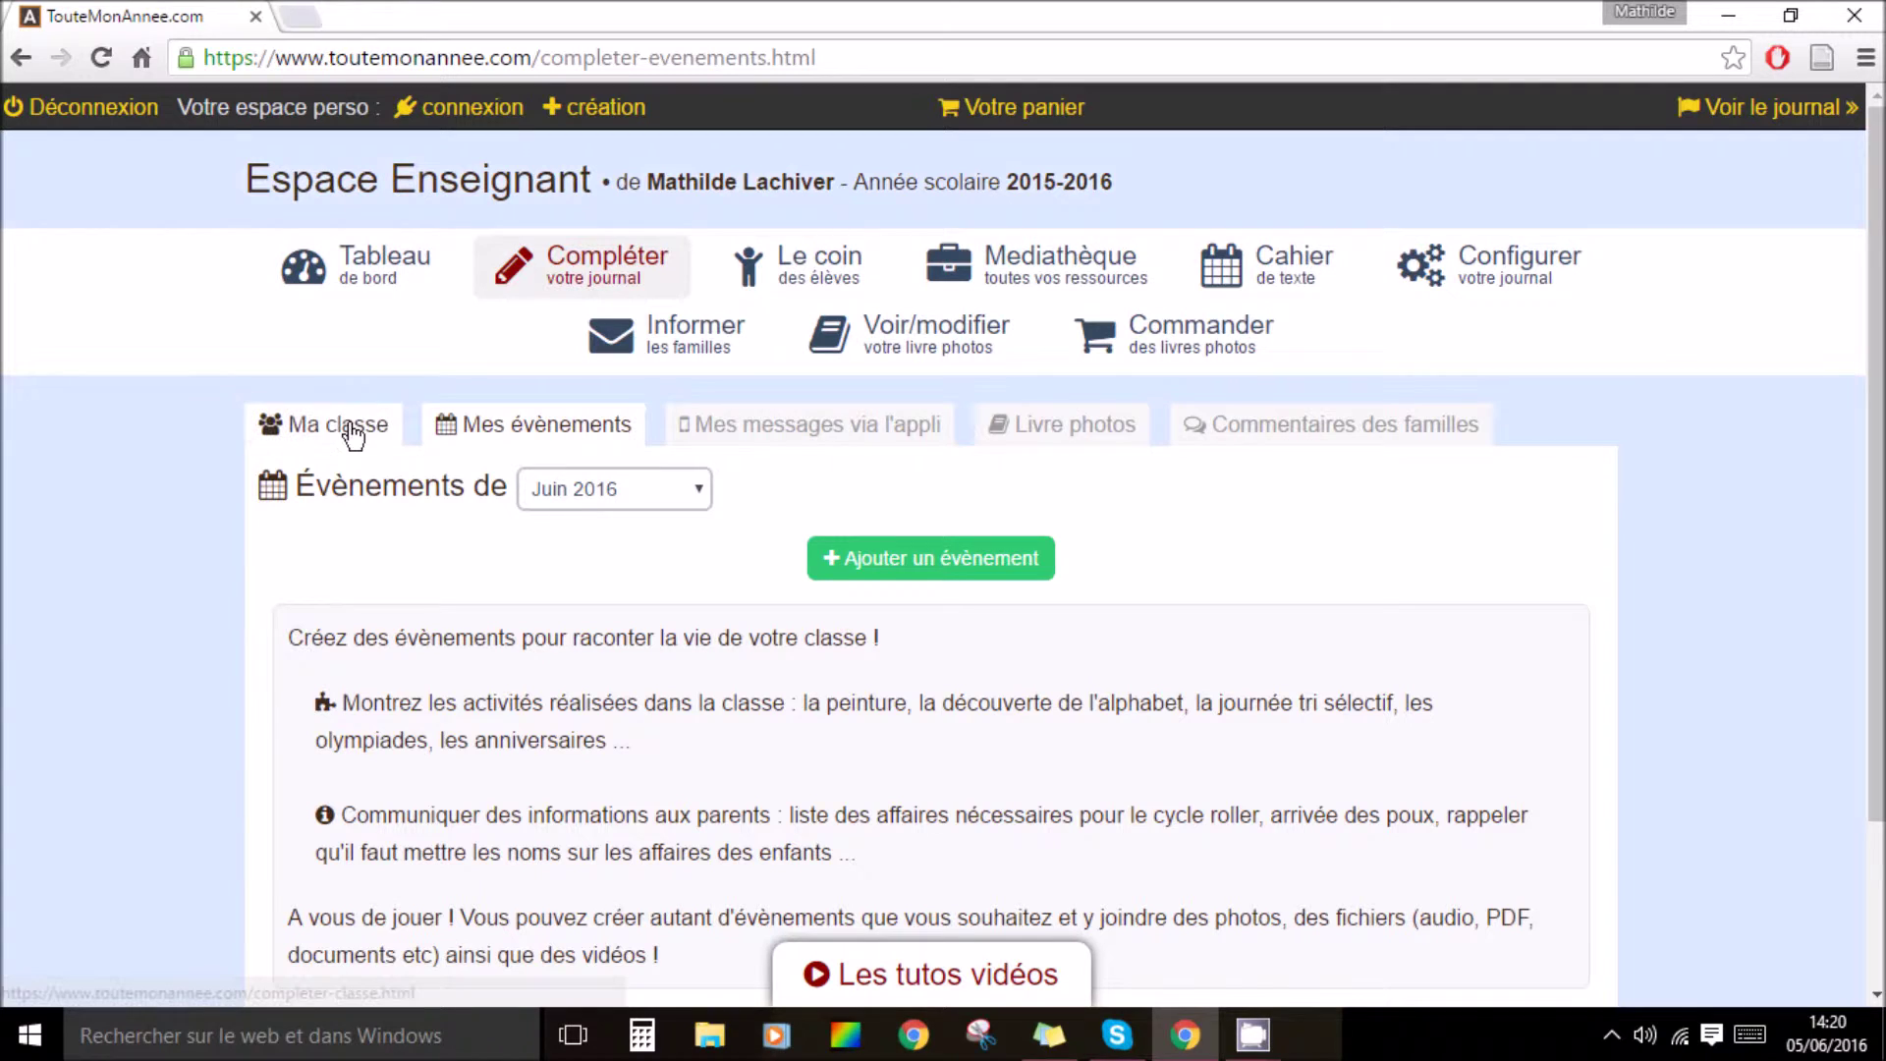
{"action": "left_click", "coordinate": [351, 433]}
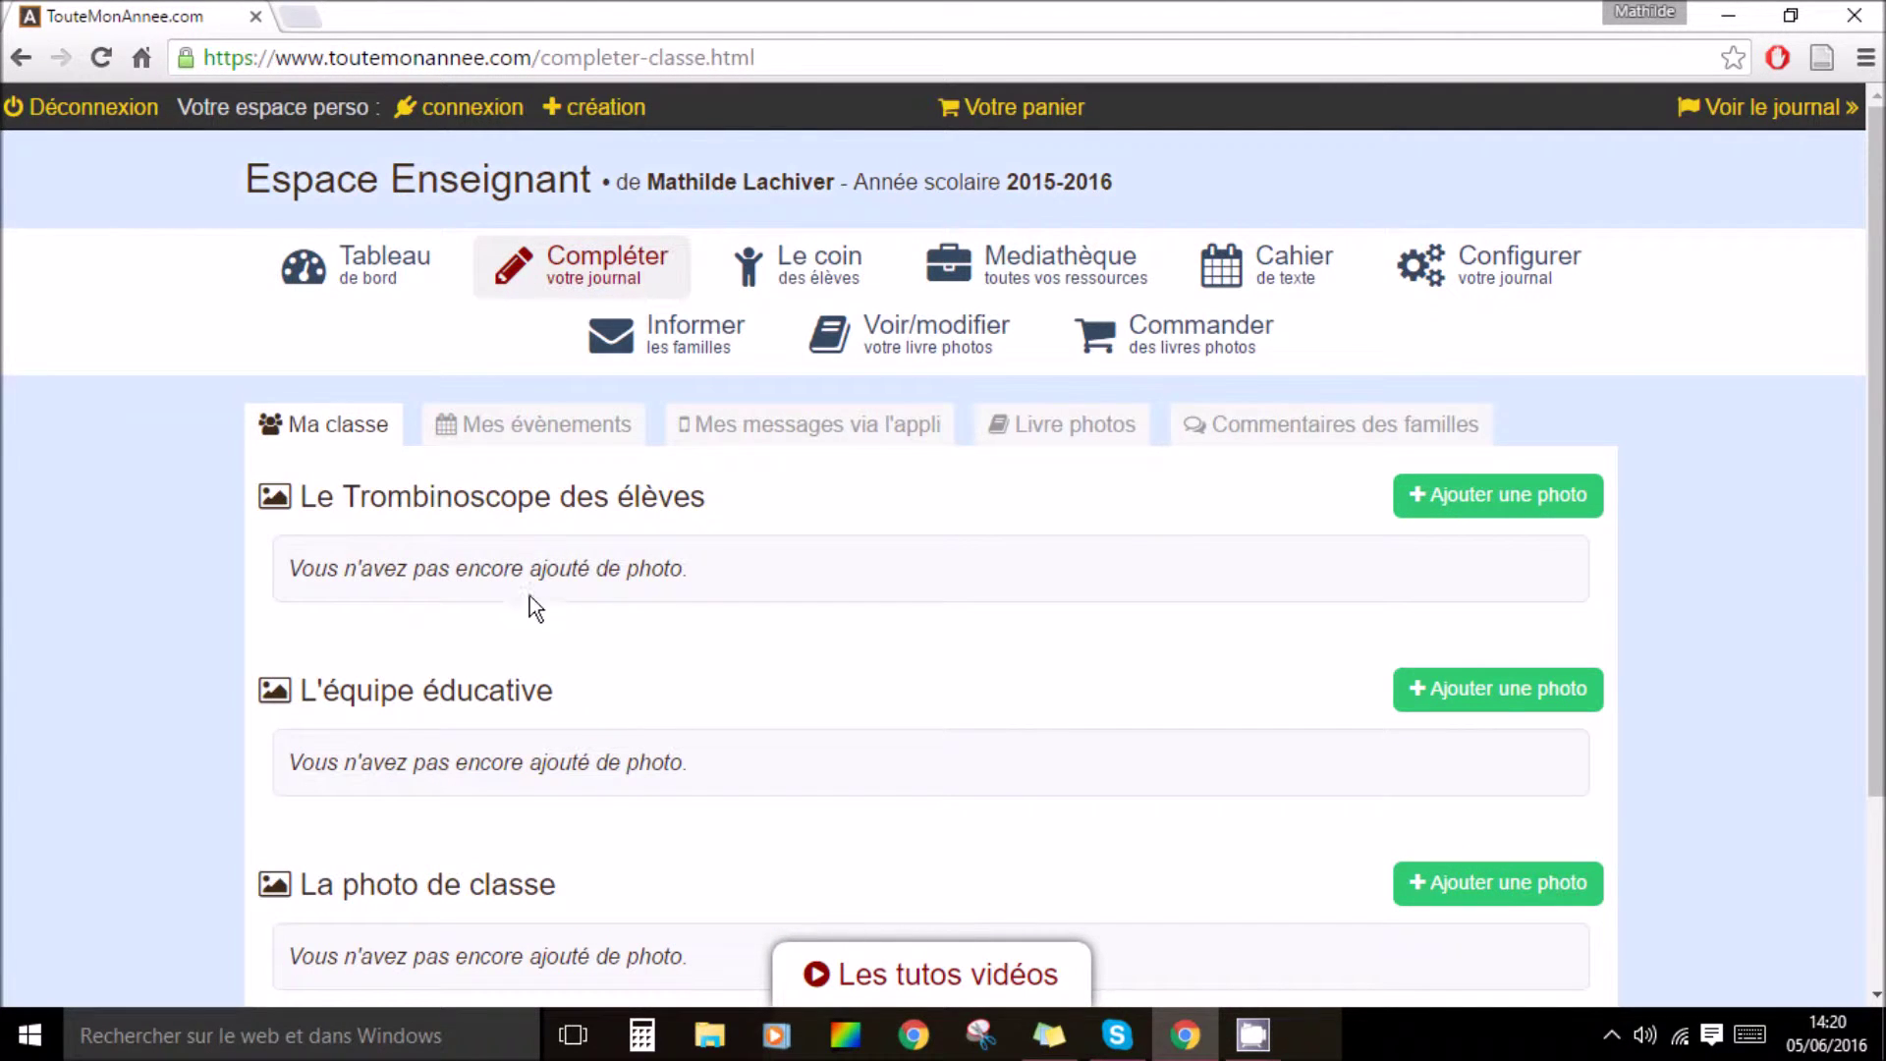
{"action": "left_click", "coordinate": [1495, 495]}
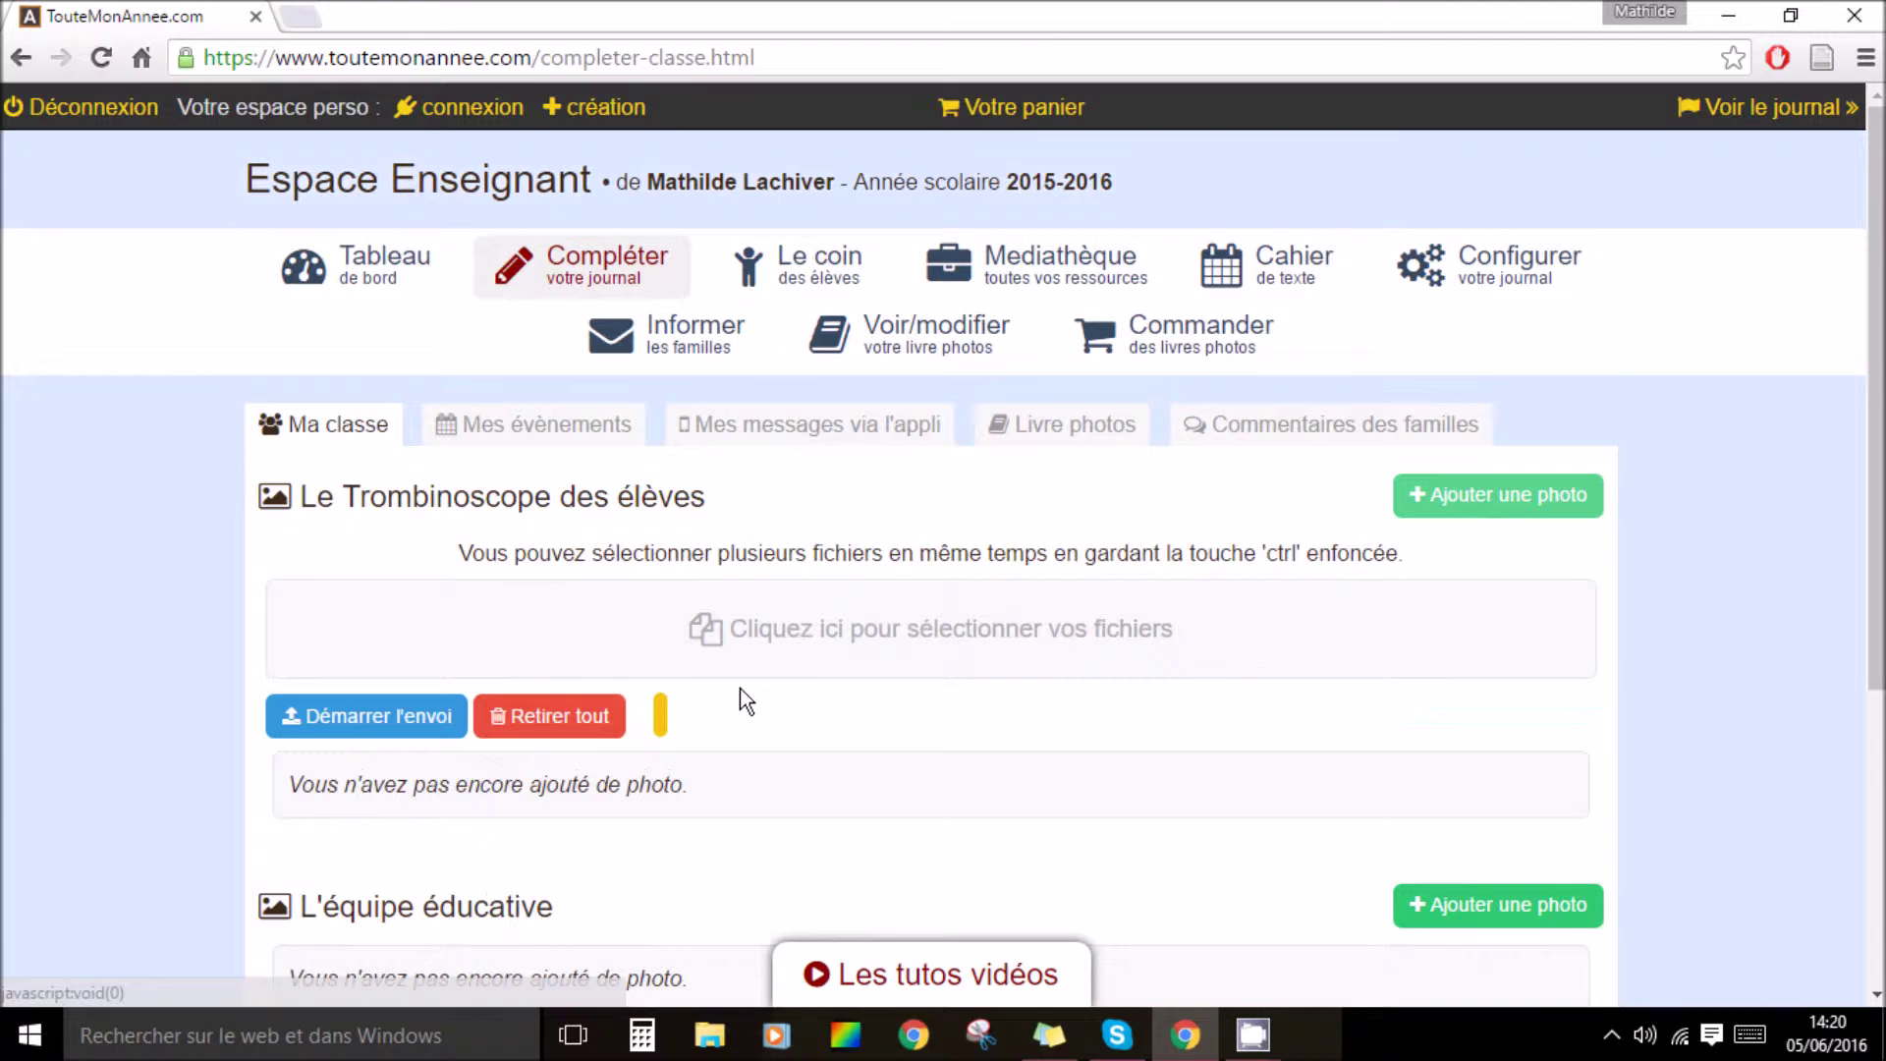
{"action": "left_click", "coordinate": [696, 614]}
{"action": "left_click", "coordinate": [432, 275]}
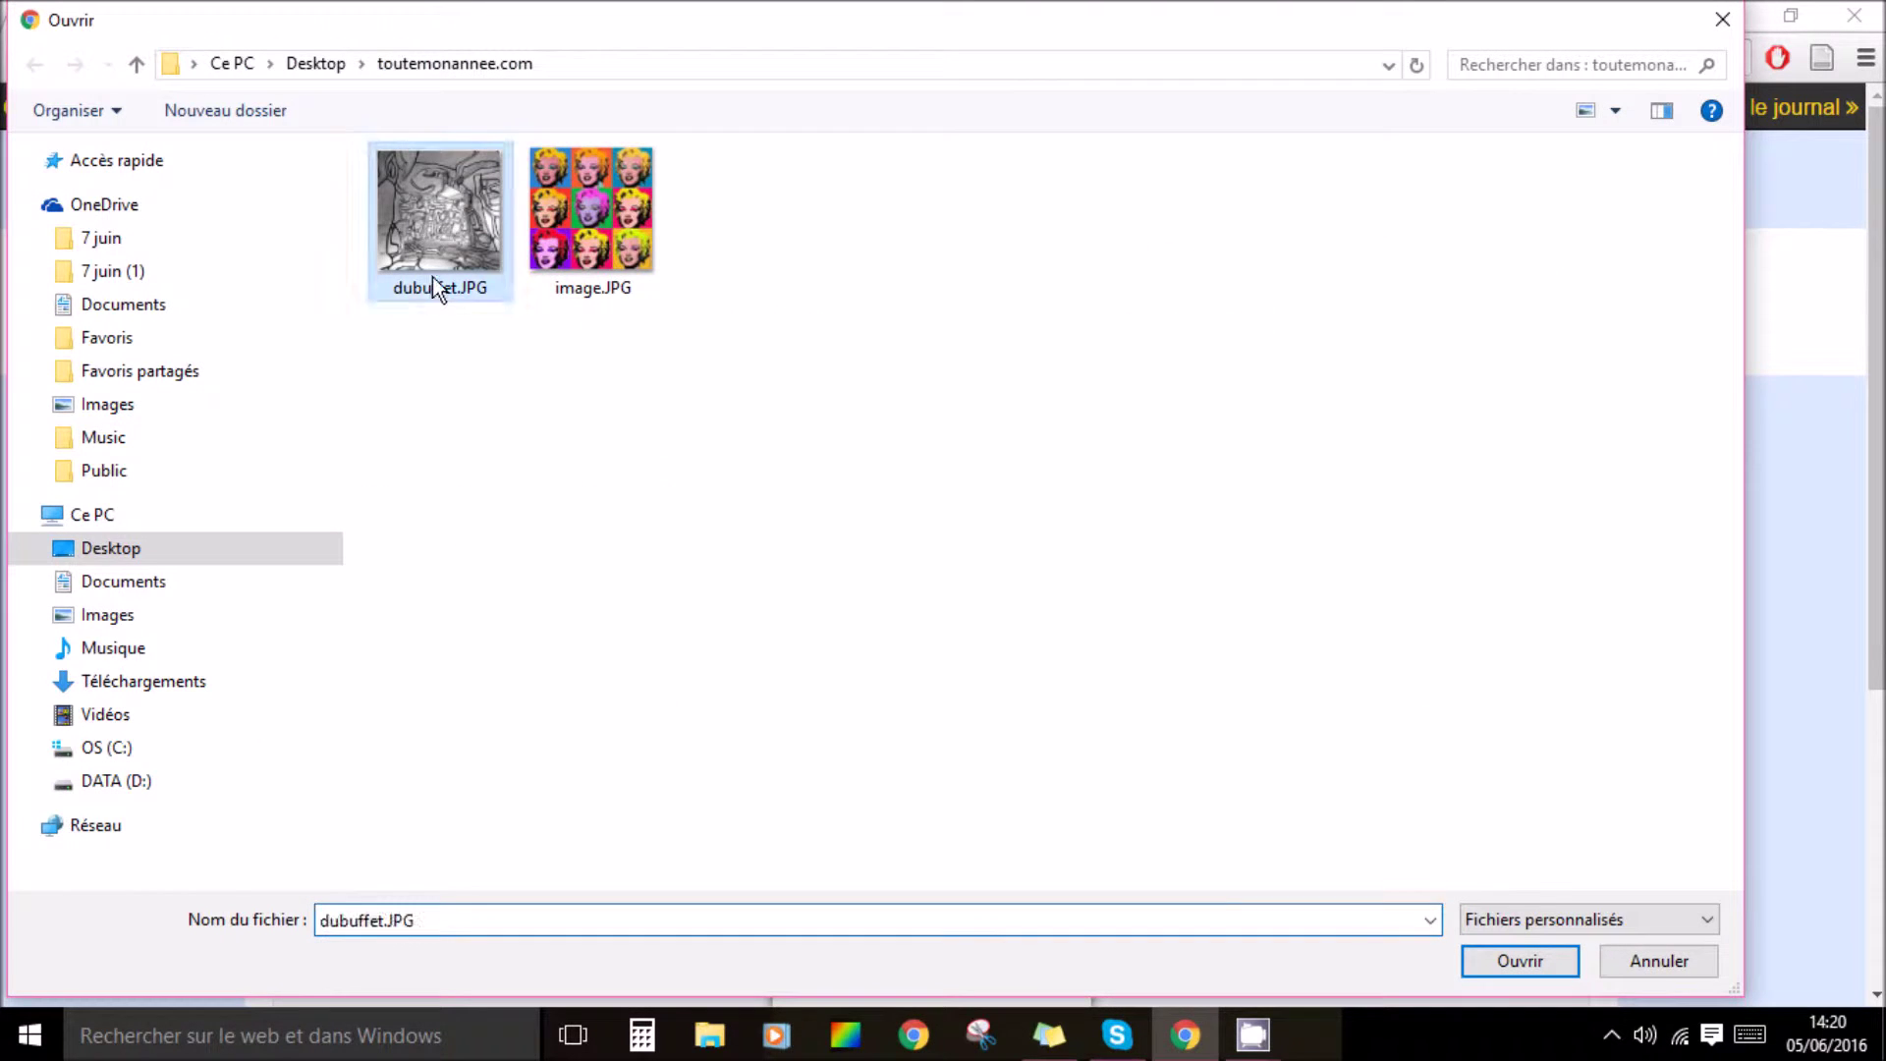
{"action": "left_click", "coordinate": [604, 240], "text": "ctrl"}
{"action": "left_click", "coordinate": [1514, 972]}
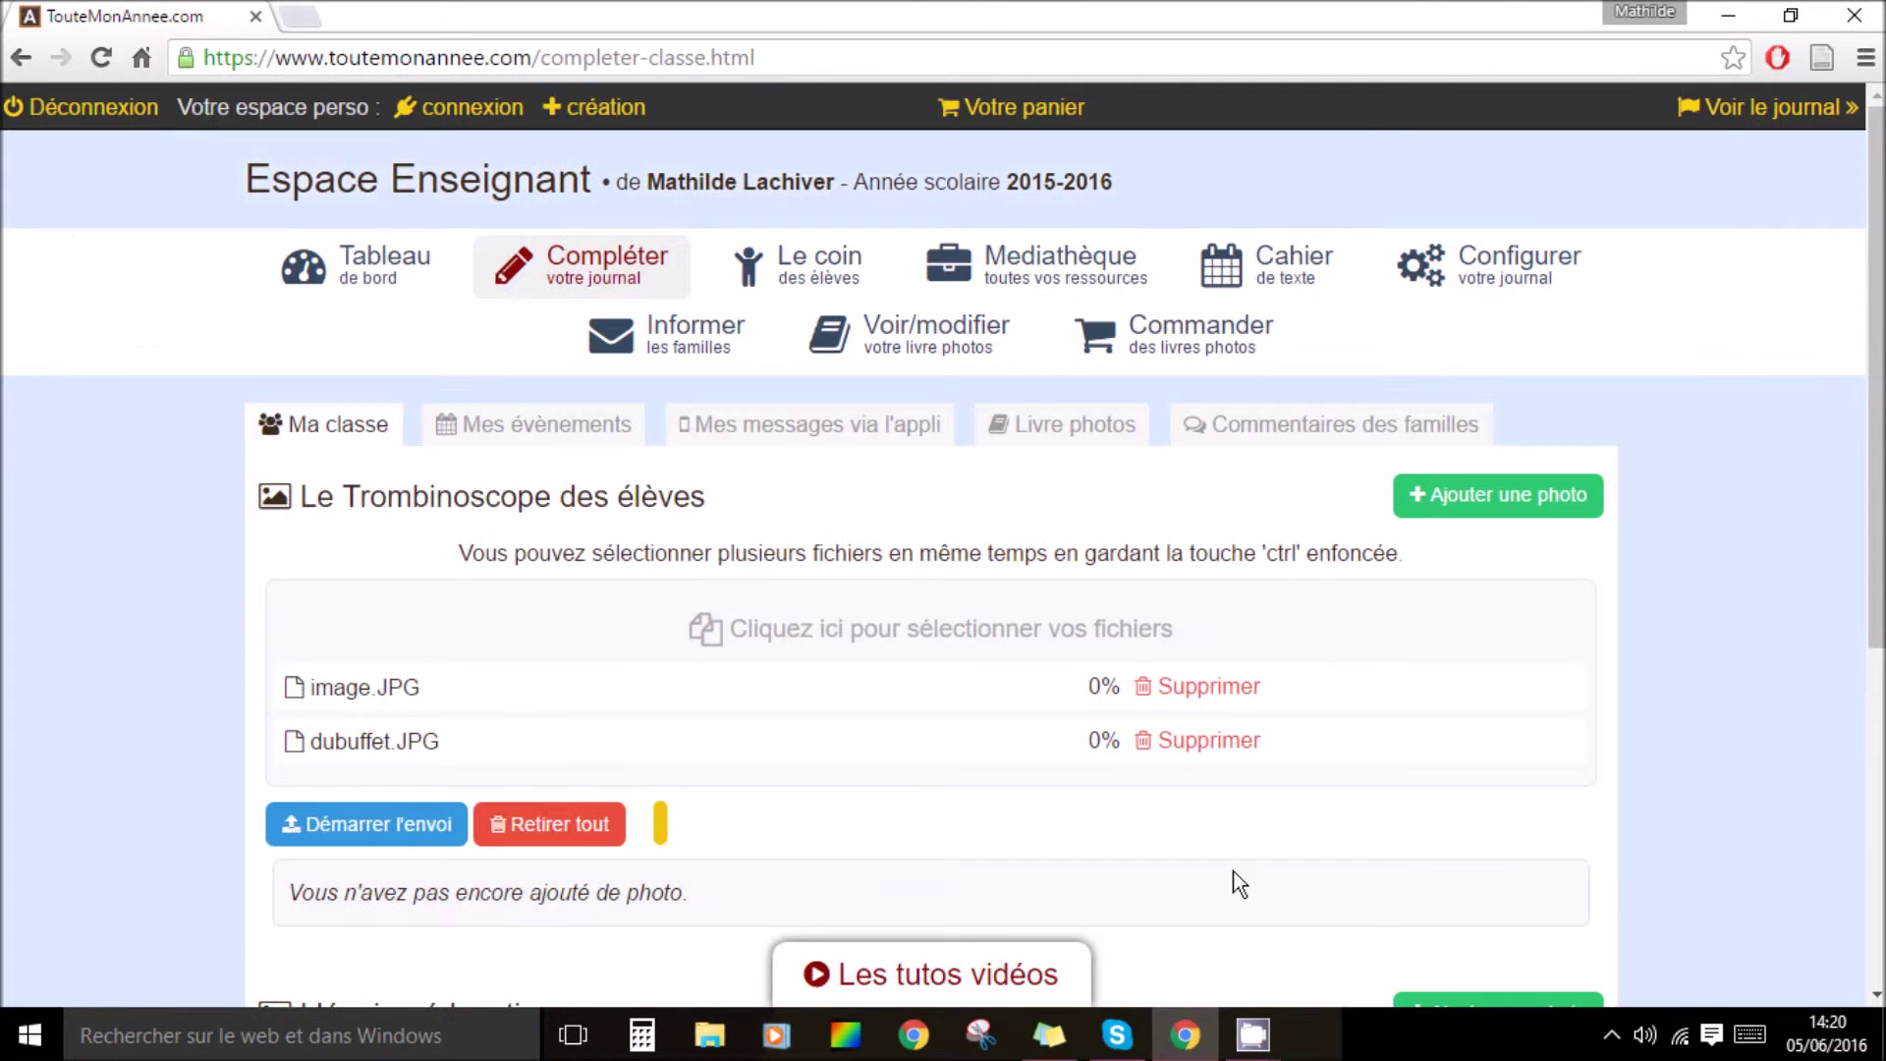
{"action": "left_click", "coordinate": [355, 832]}
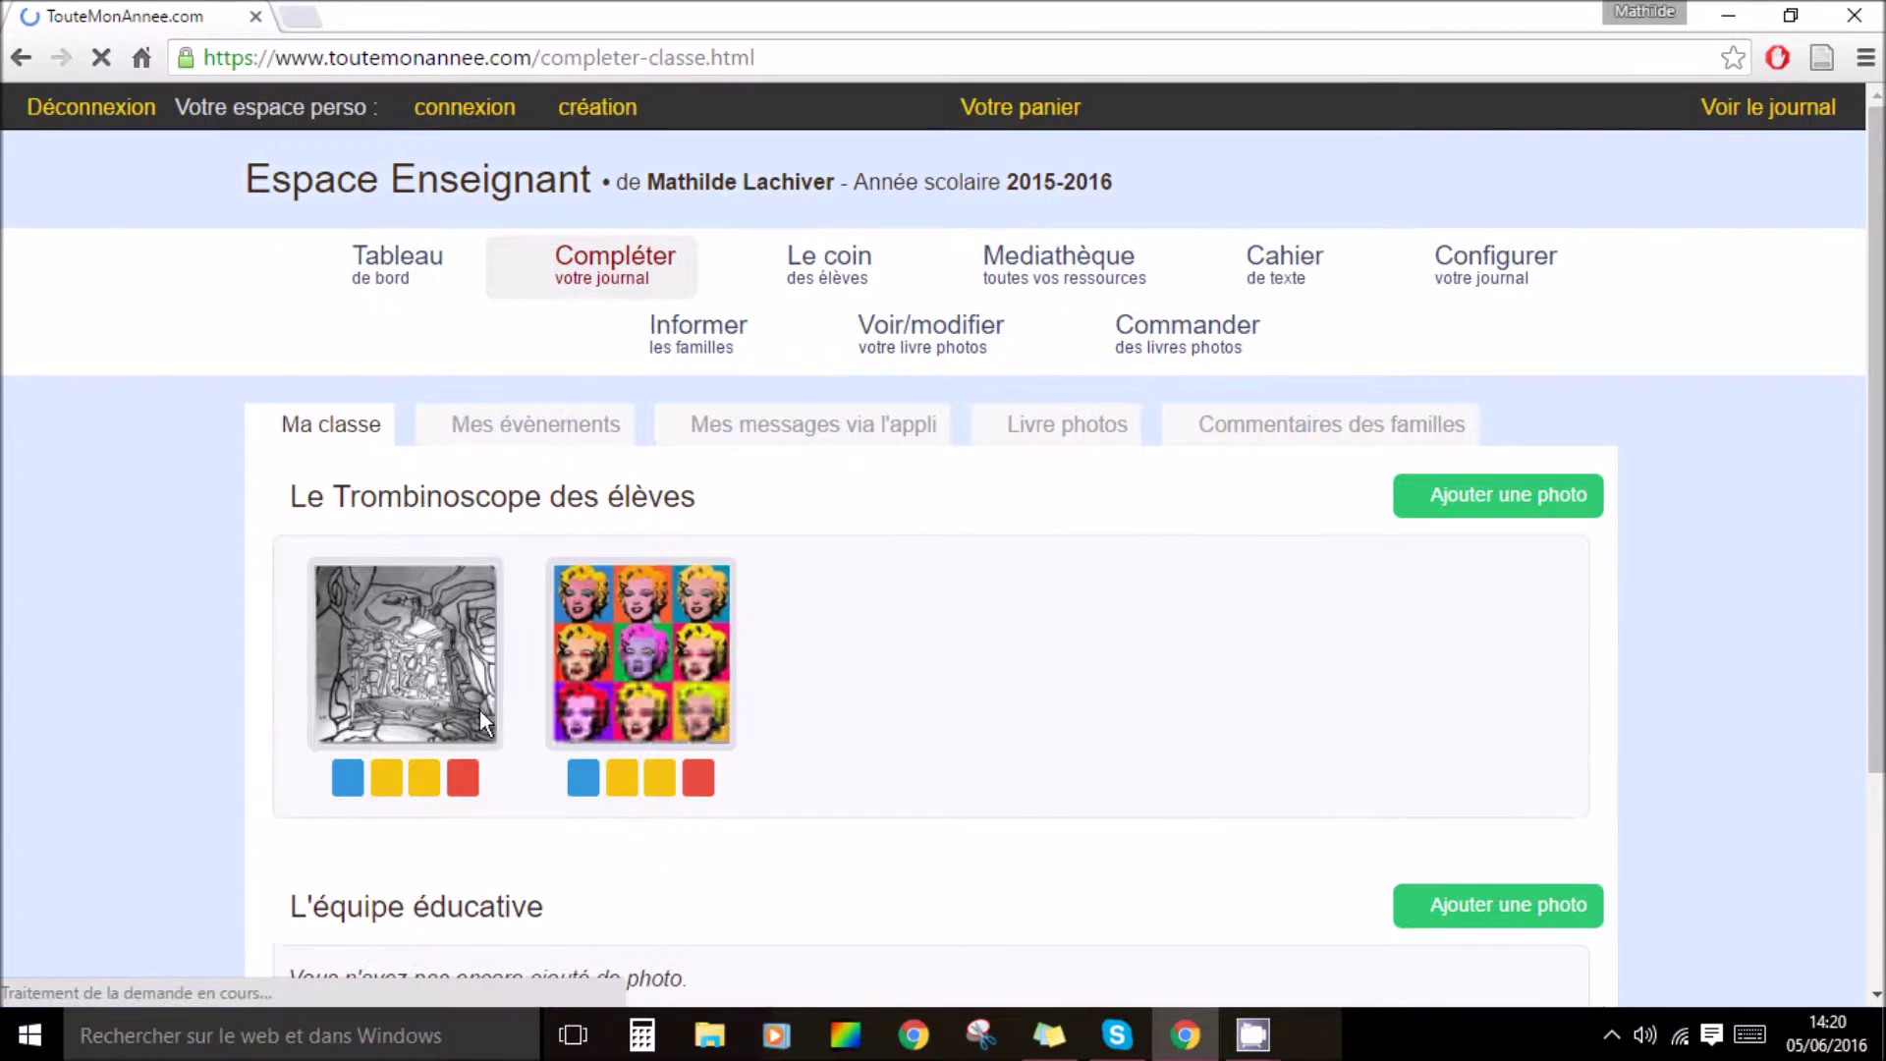
Step: Title the black-and-white photo in the Trombinoscope Dubuffet
{"action": "left_click", "coordinate": [347, 777]}
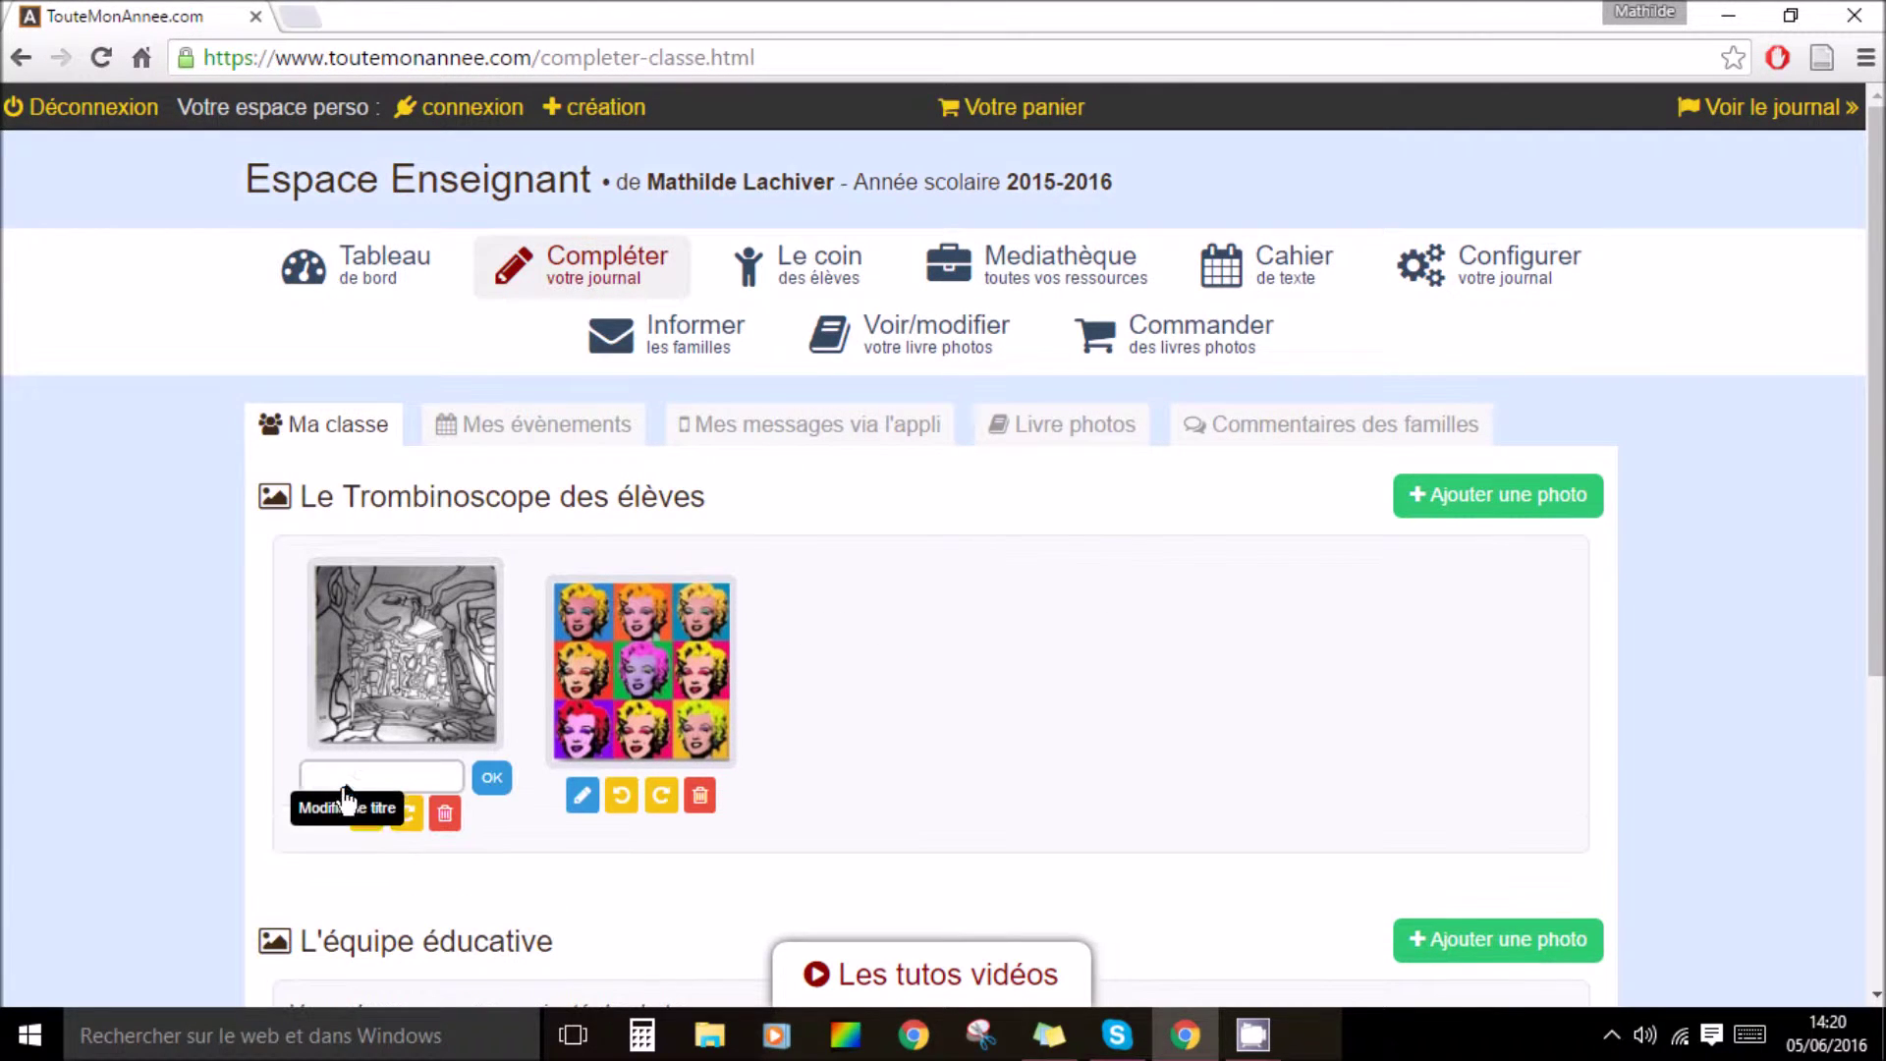
{"action": "type", "text": "Dub"}
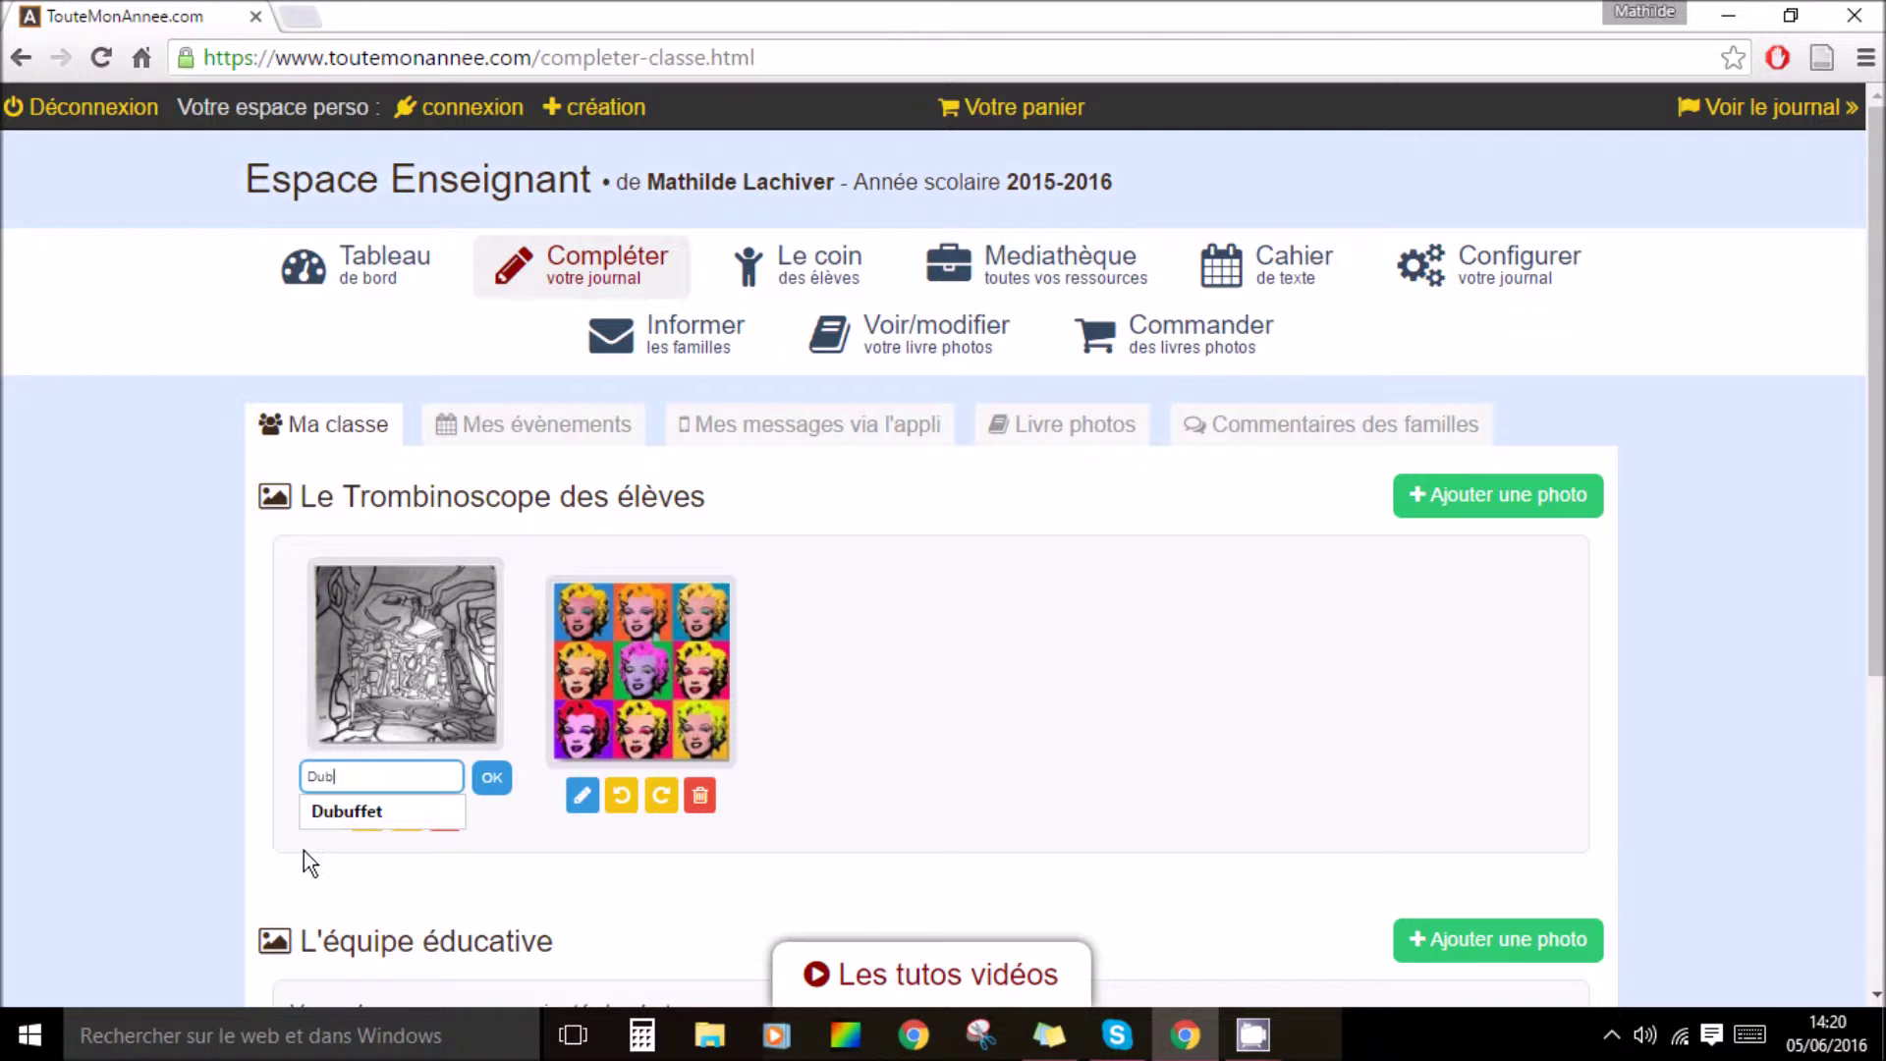
{"action": "left_click", "coordinate": [332, 815]}
{"action": "left_click", "coordinate": [489, 776]}
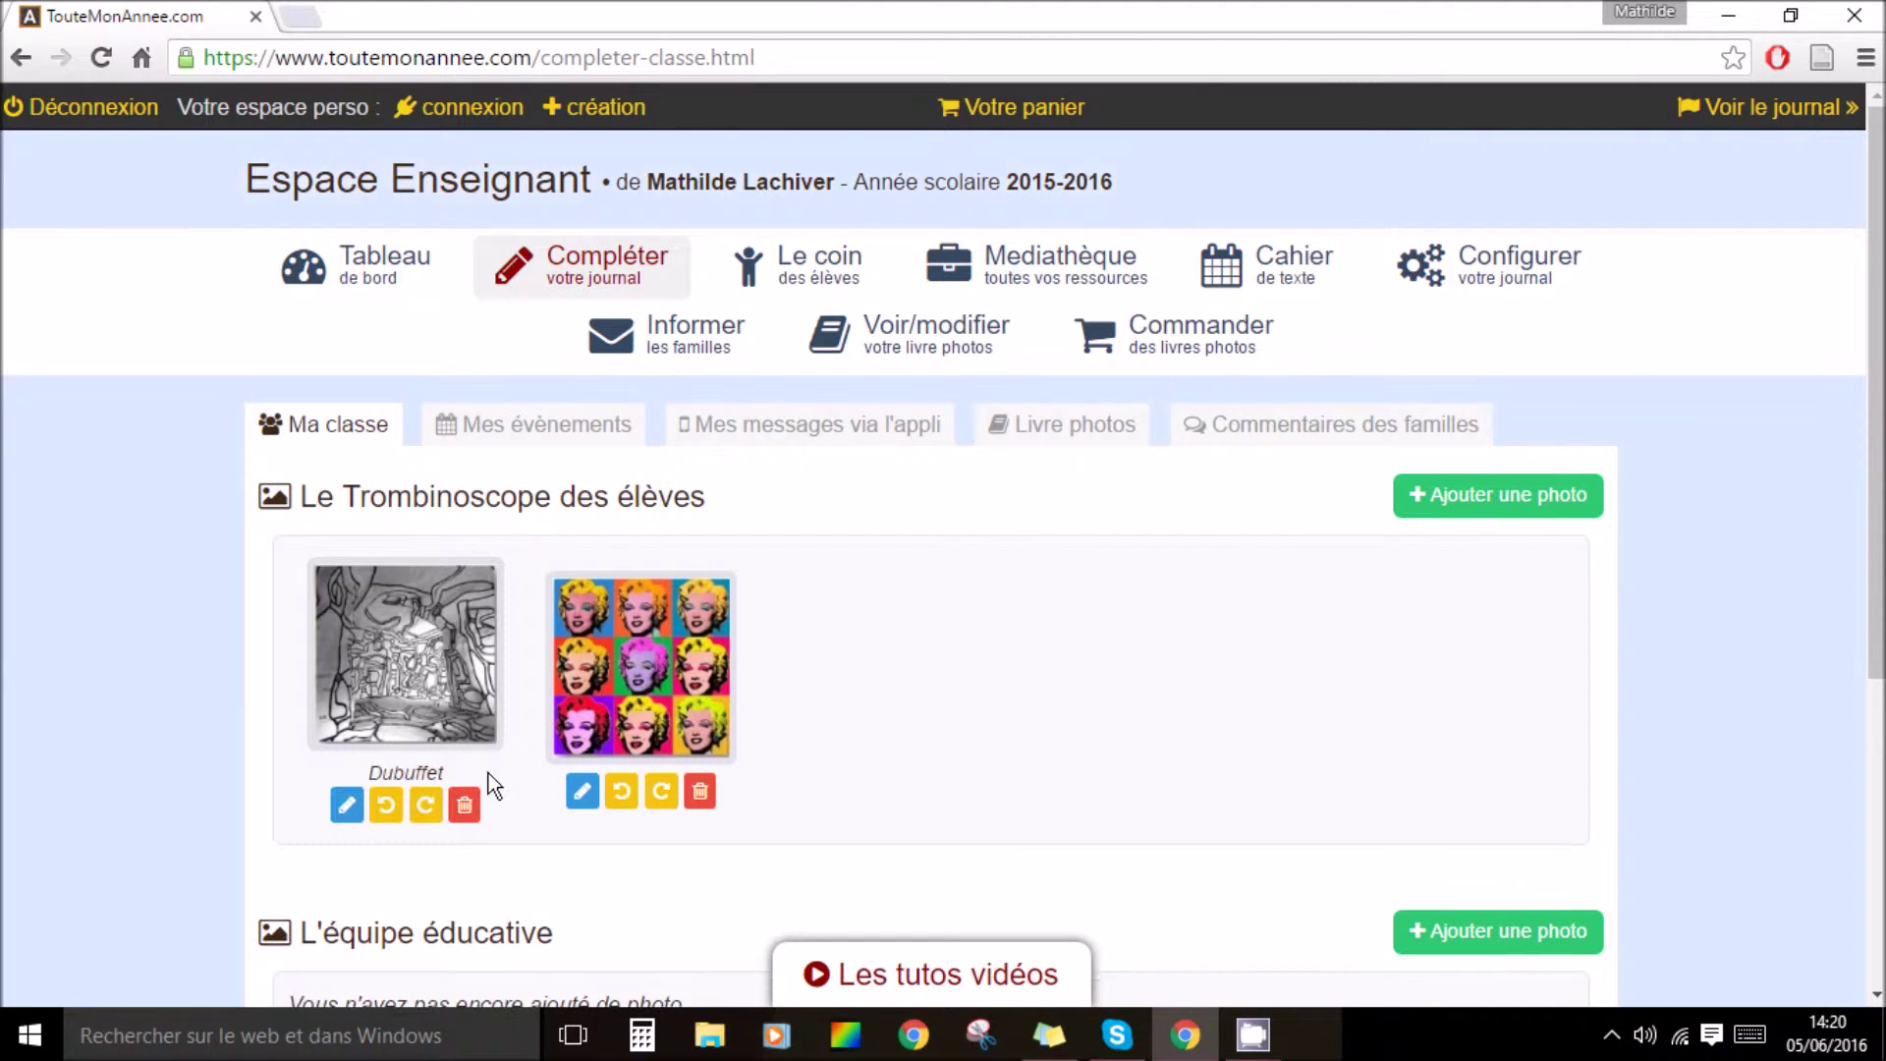
Step: Title the multicoloured portrait photo in the Trombinoscope Warhol
{"action": "left_click", "coordinate": [583, 790]}
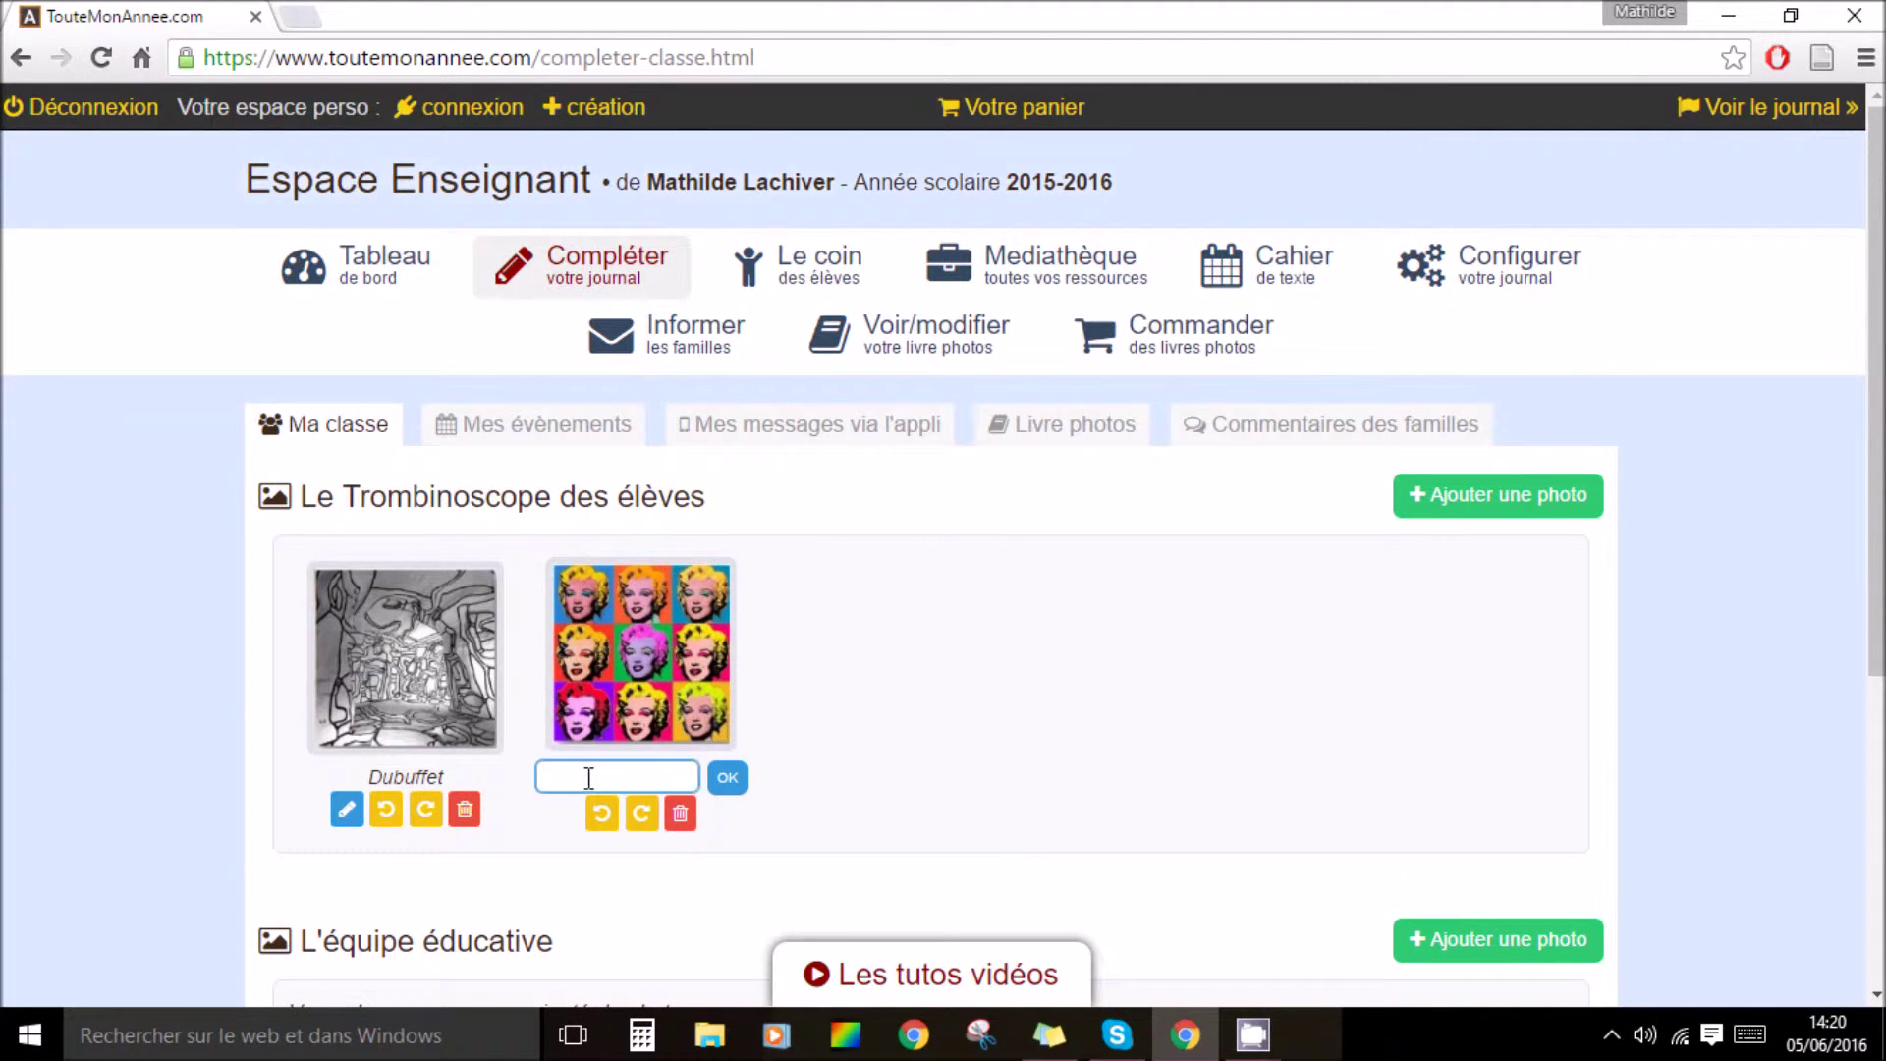
{"action": "left_click", "coordinate": [589, 778]}
{"action": "left_click", "coordinate": [570, 829]}
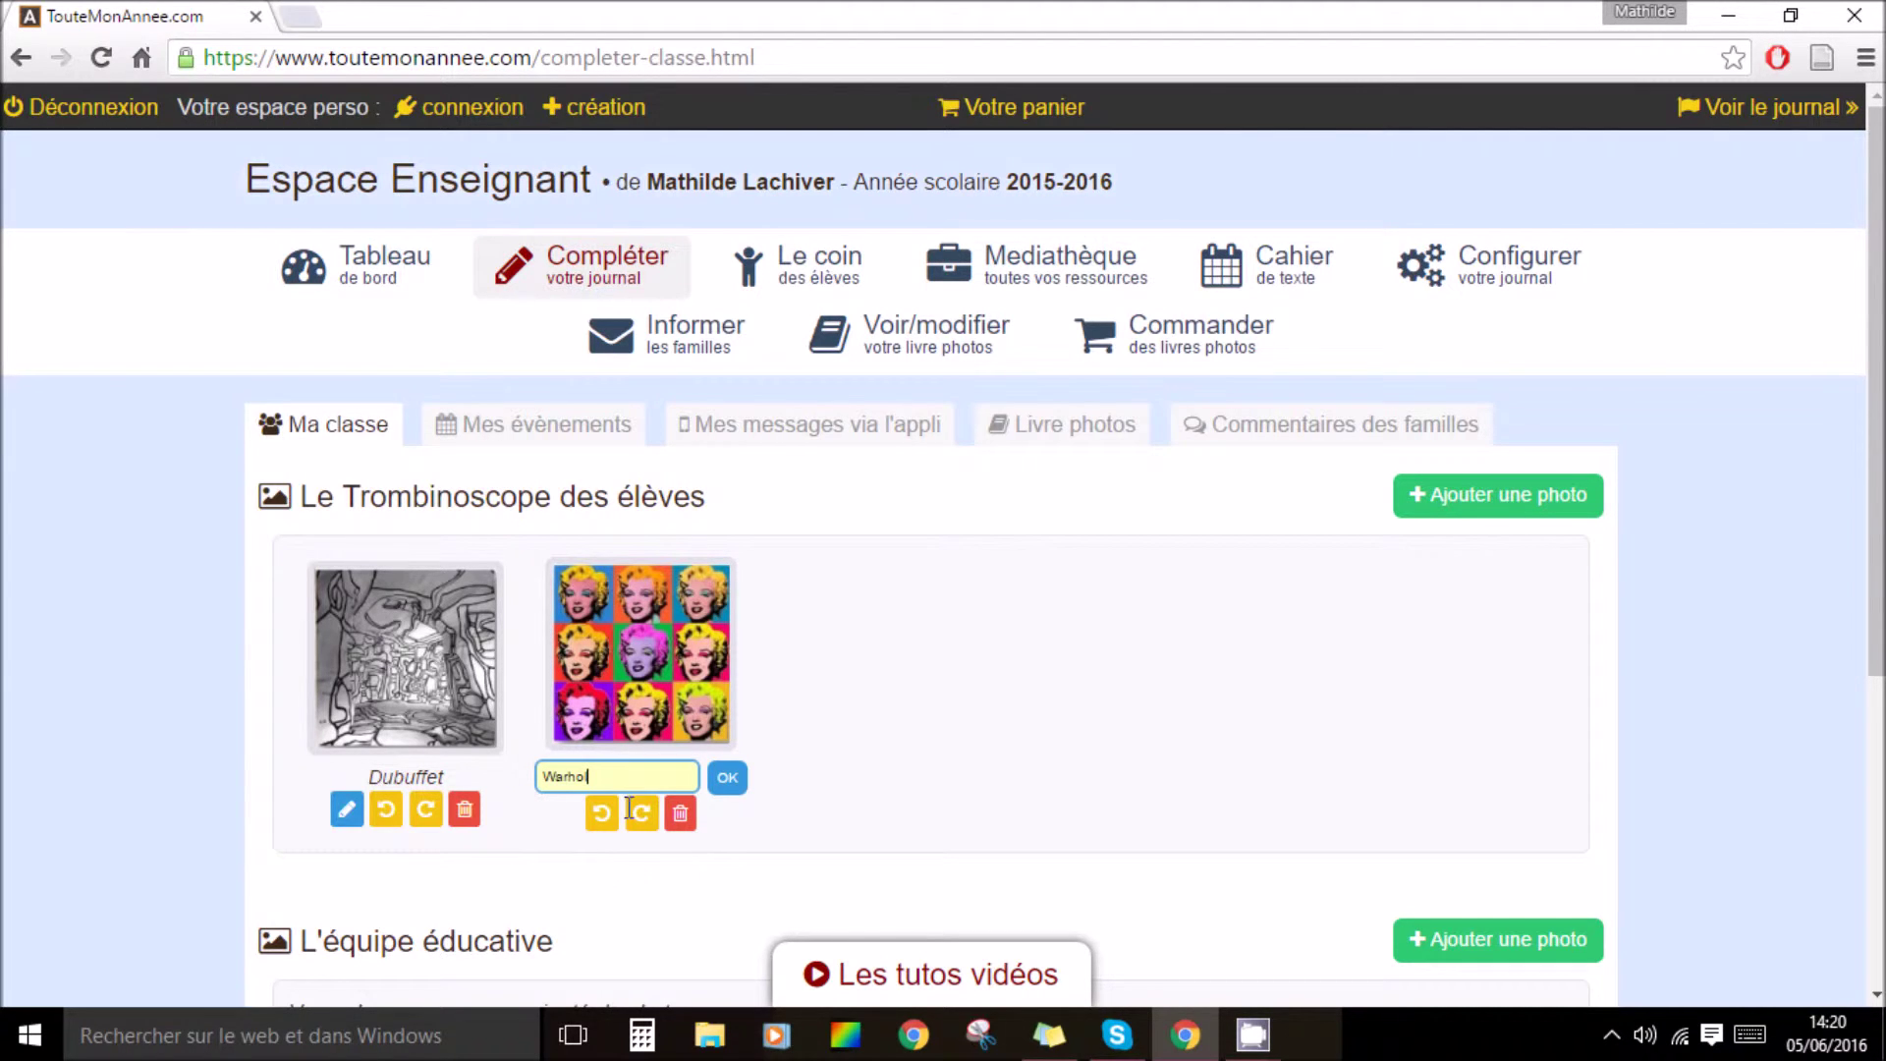
{"action": "left_click", "coordinate": [723, 782]}
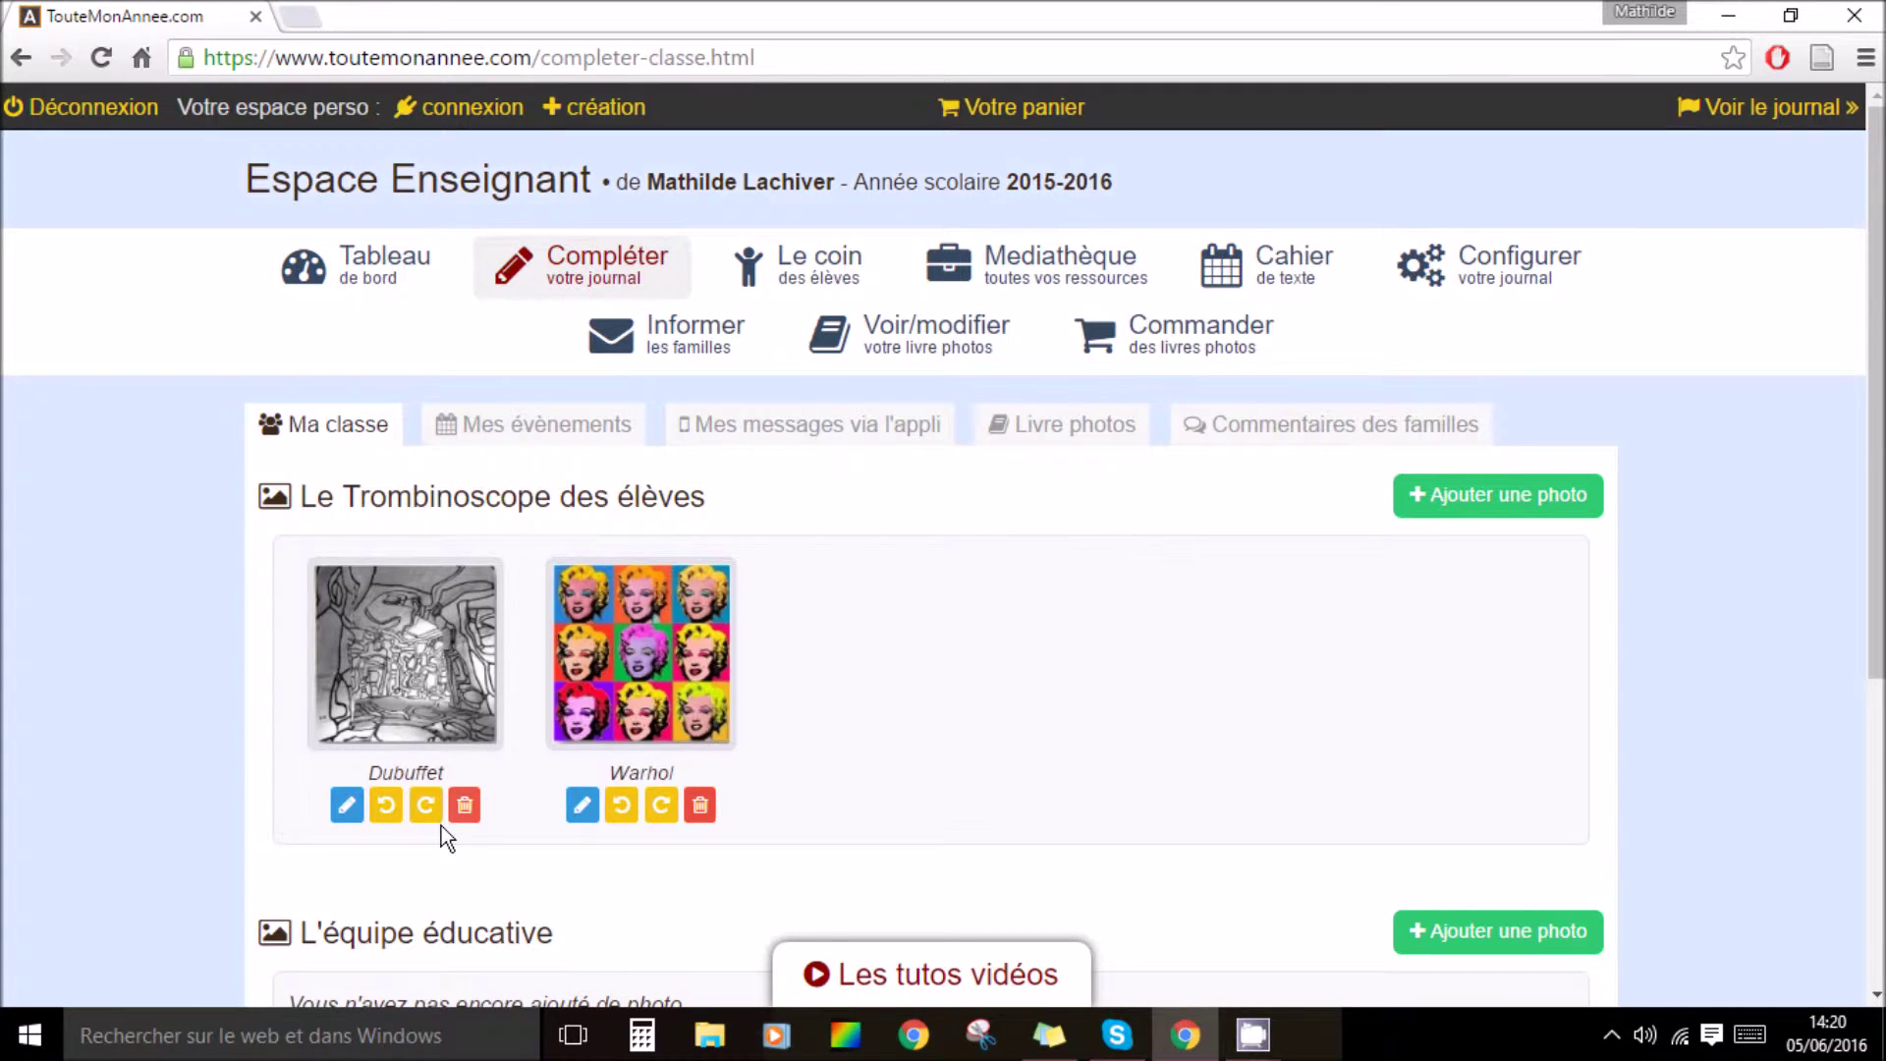
Step: Add a new event to the journal for Juin 2016 and enter the title rererere
{"action": "scroll", "coordinate": [440, 825], "scroll_direction": "down", "scroll_amount": 4}
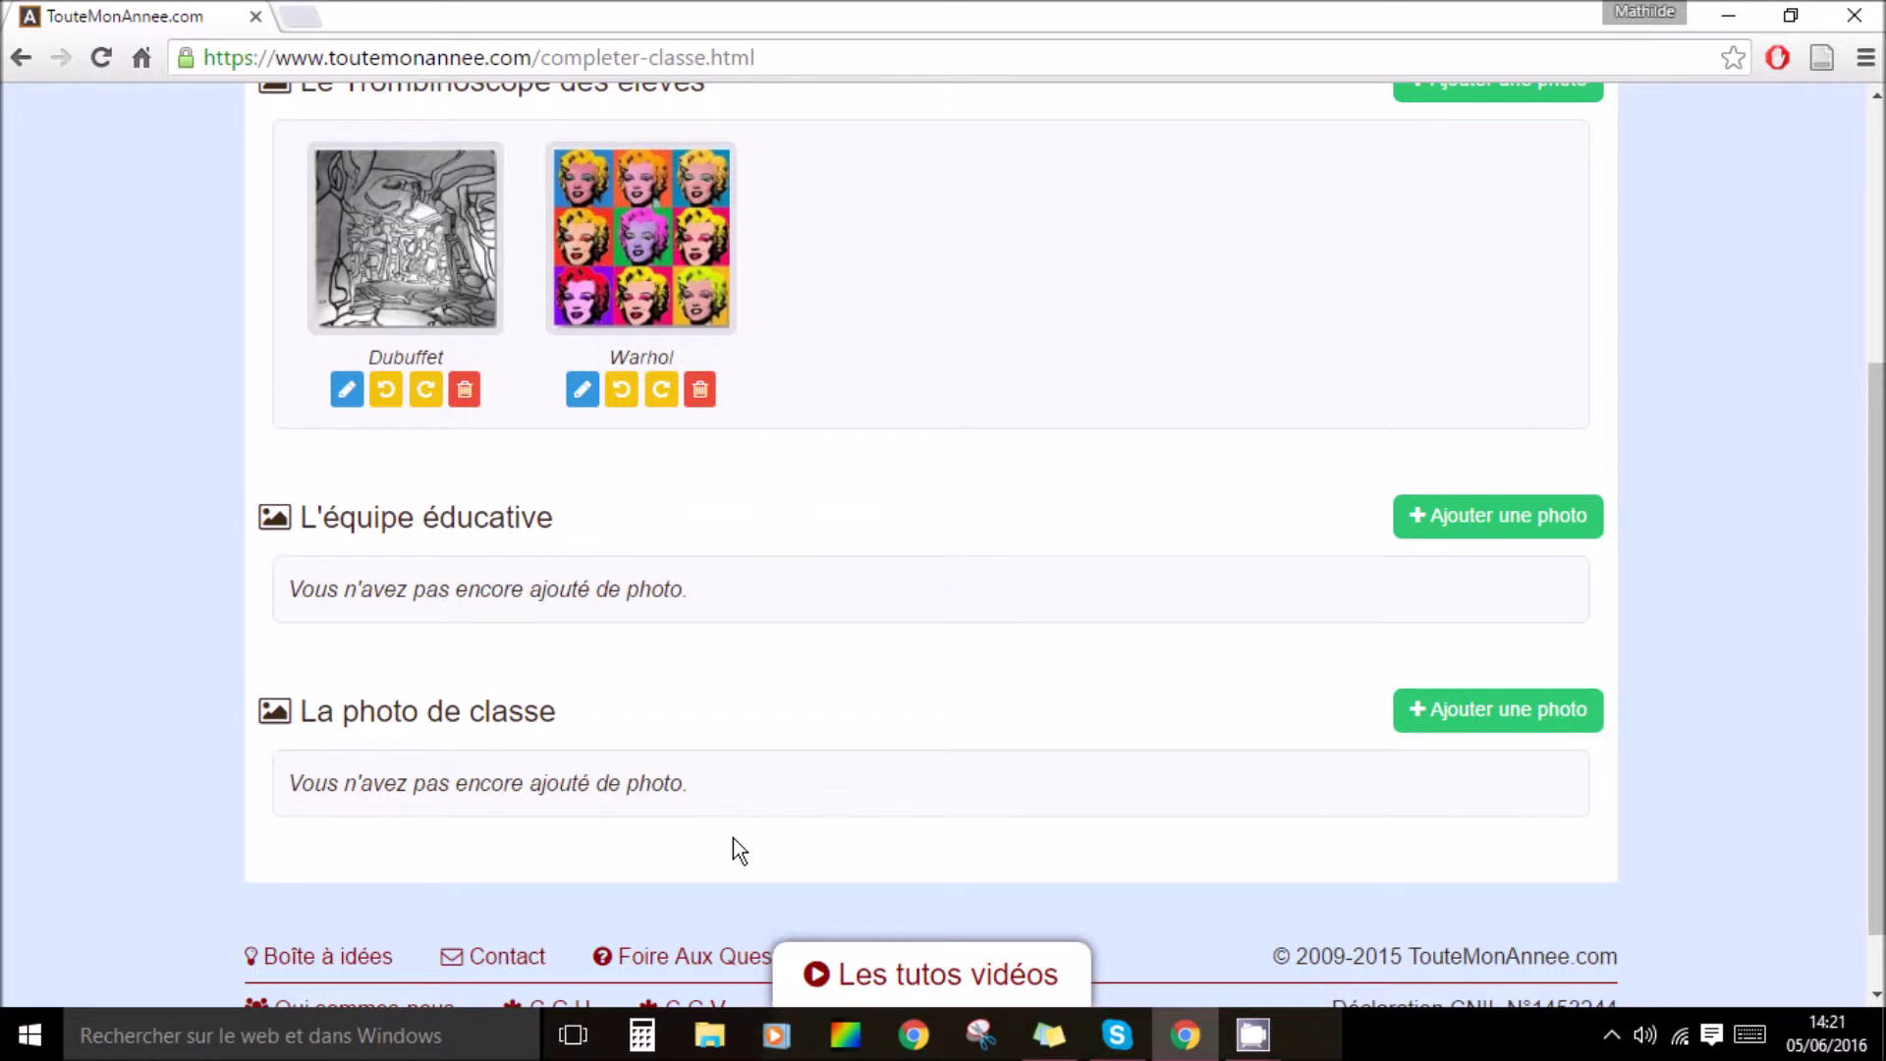
{"action": "scroll", "coordinate": [904, 616], "scroll_direction": "up", "scroll_amount": 4}
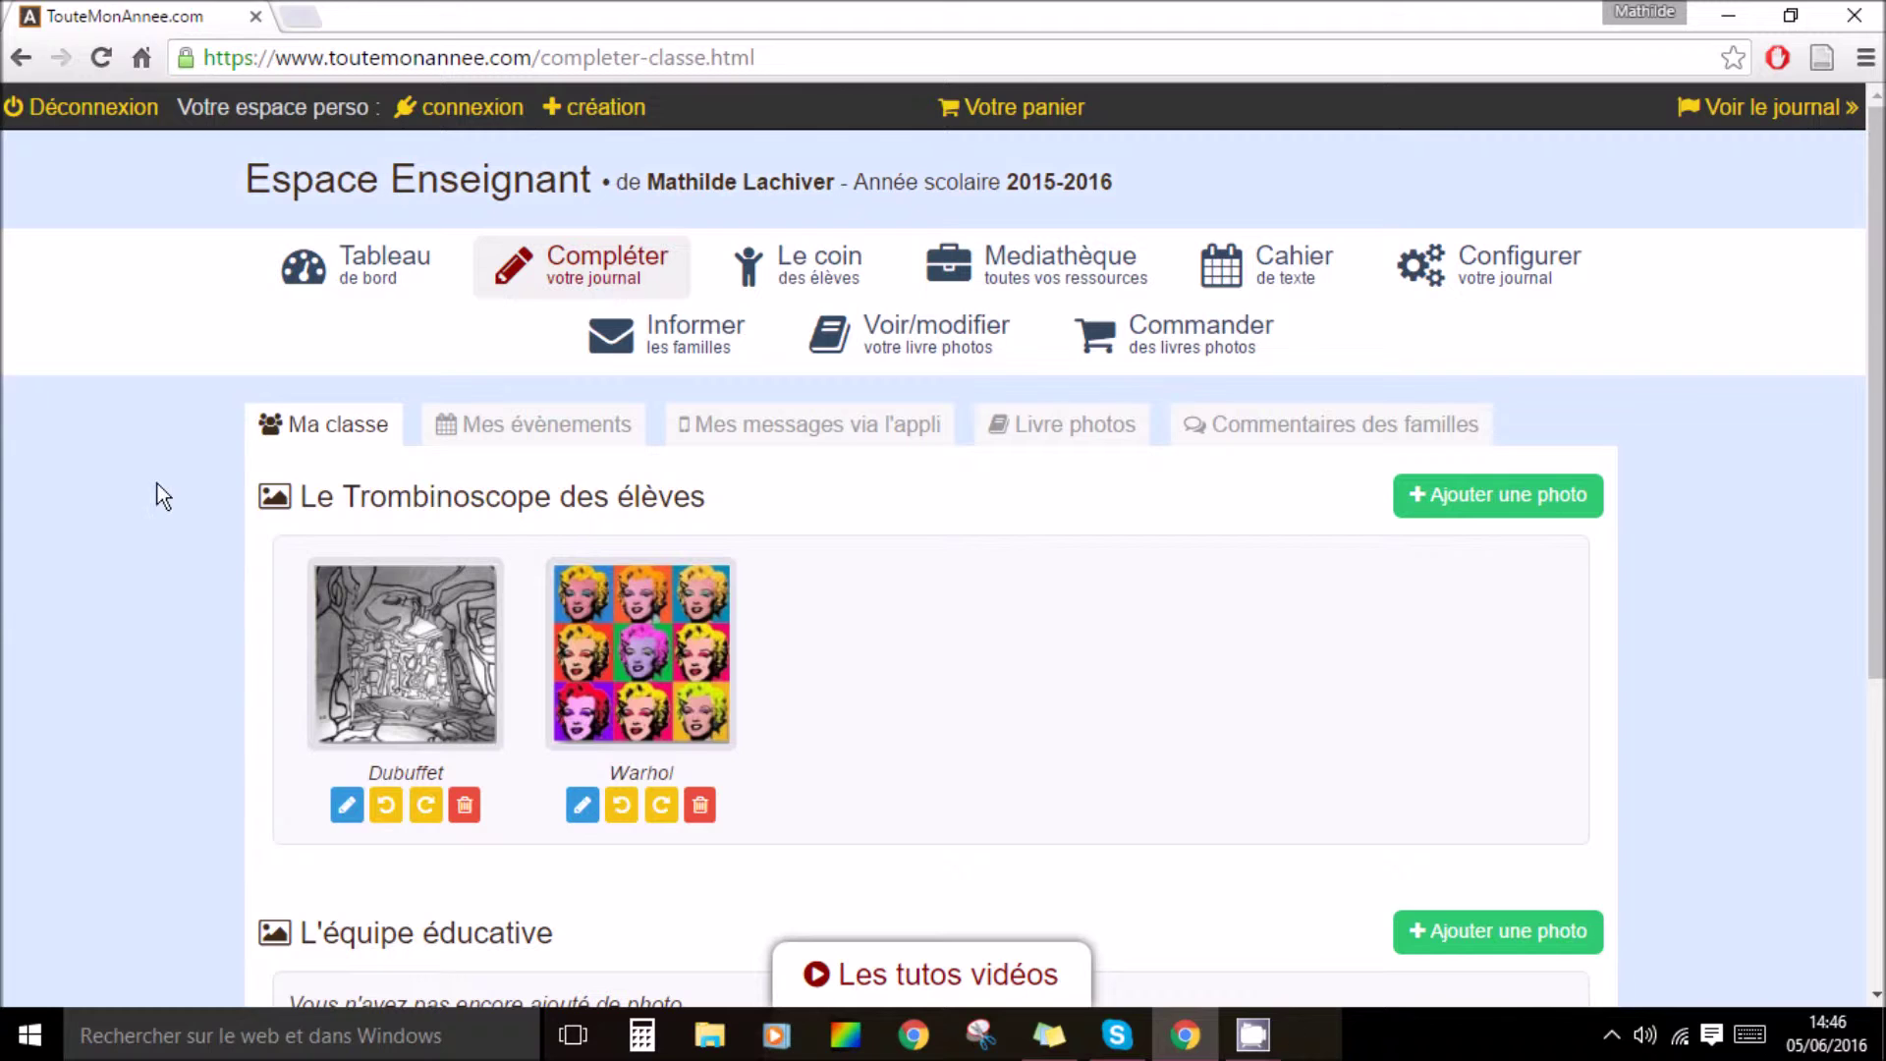
{"action": "left_click", "coordinate": [592, 273]}
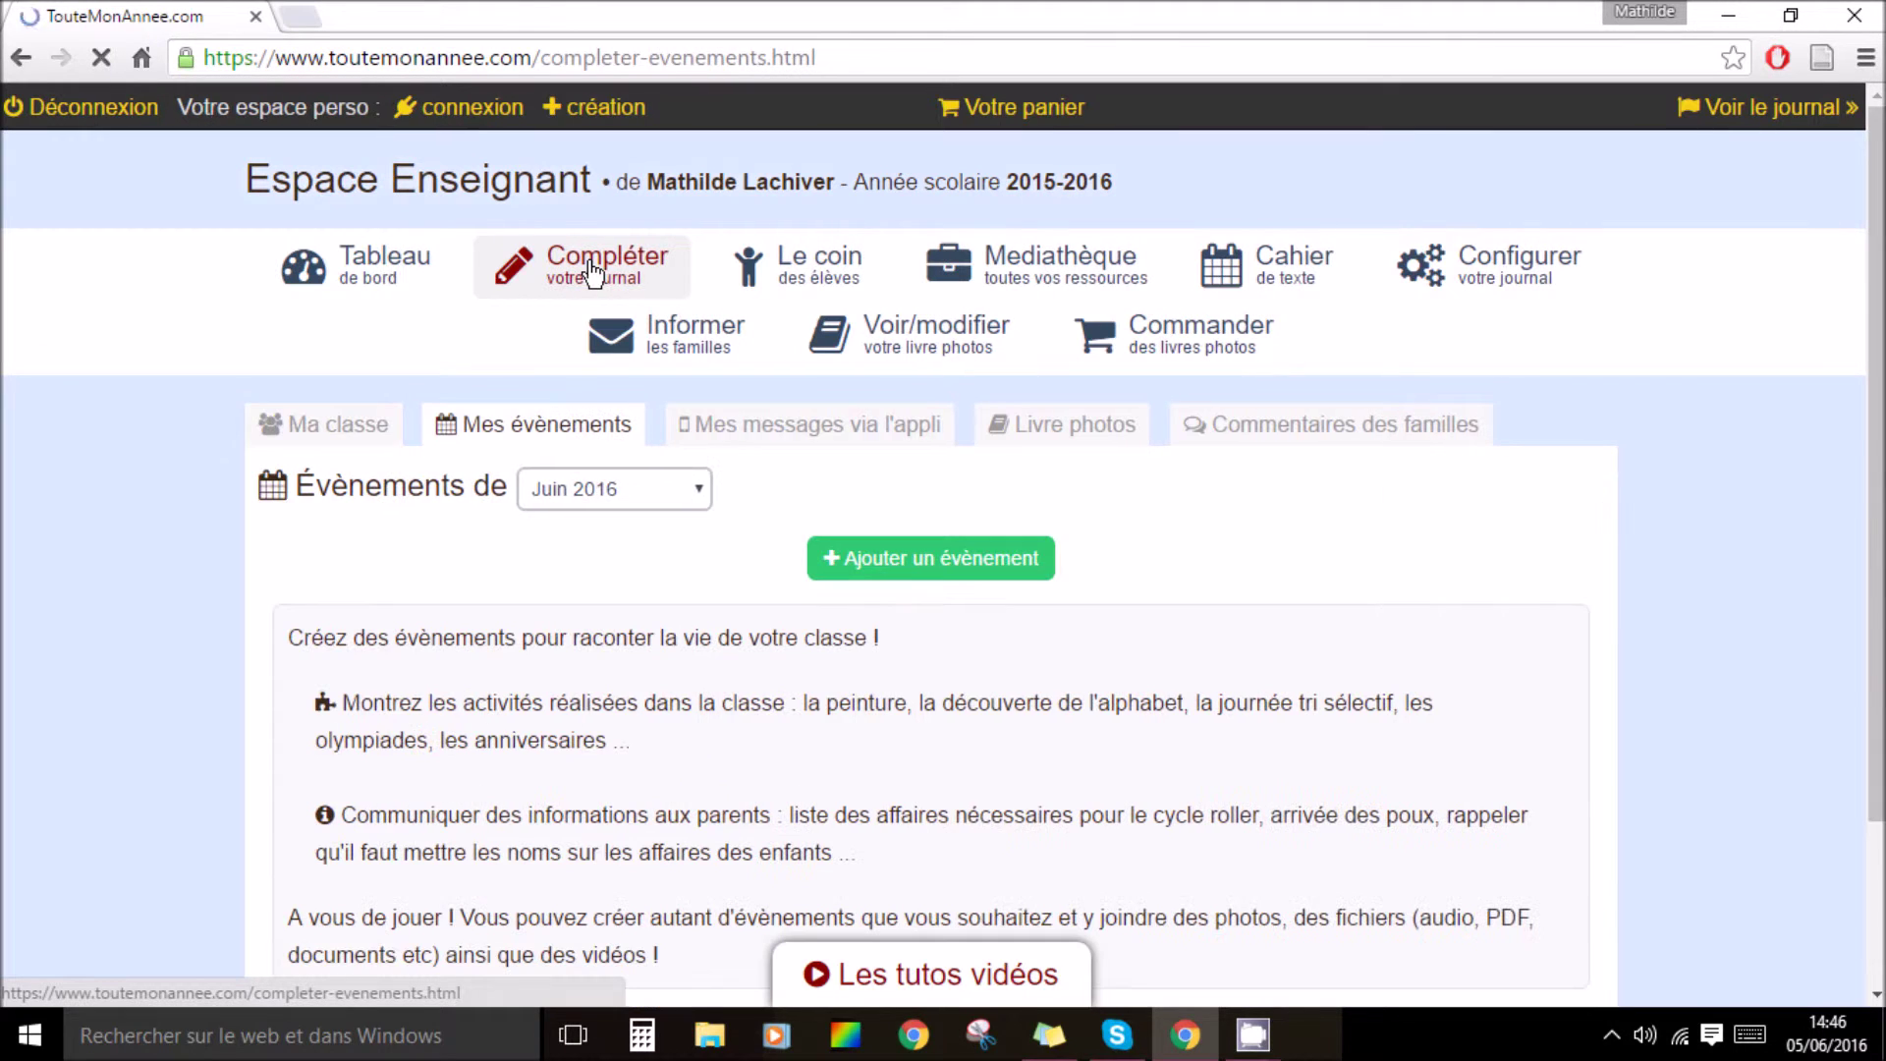
{"action": "left_click", "coordinate": [986, 567]}
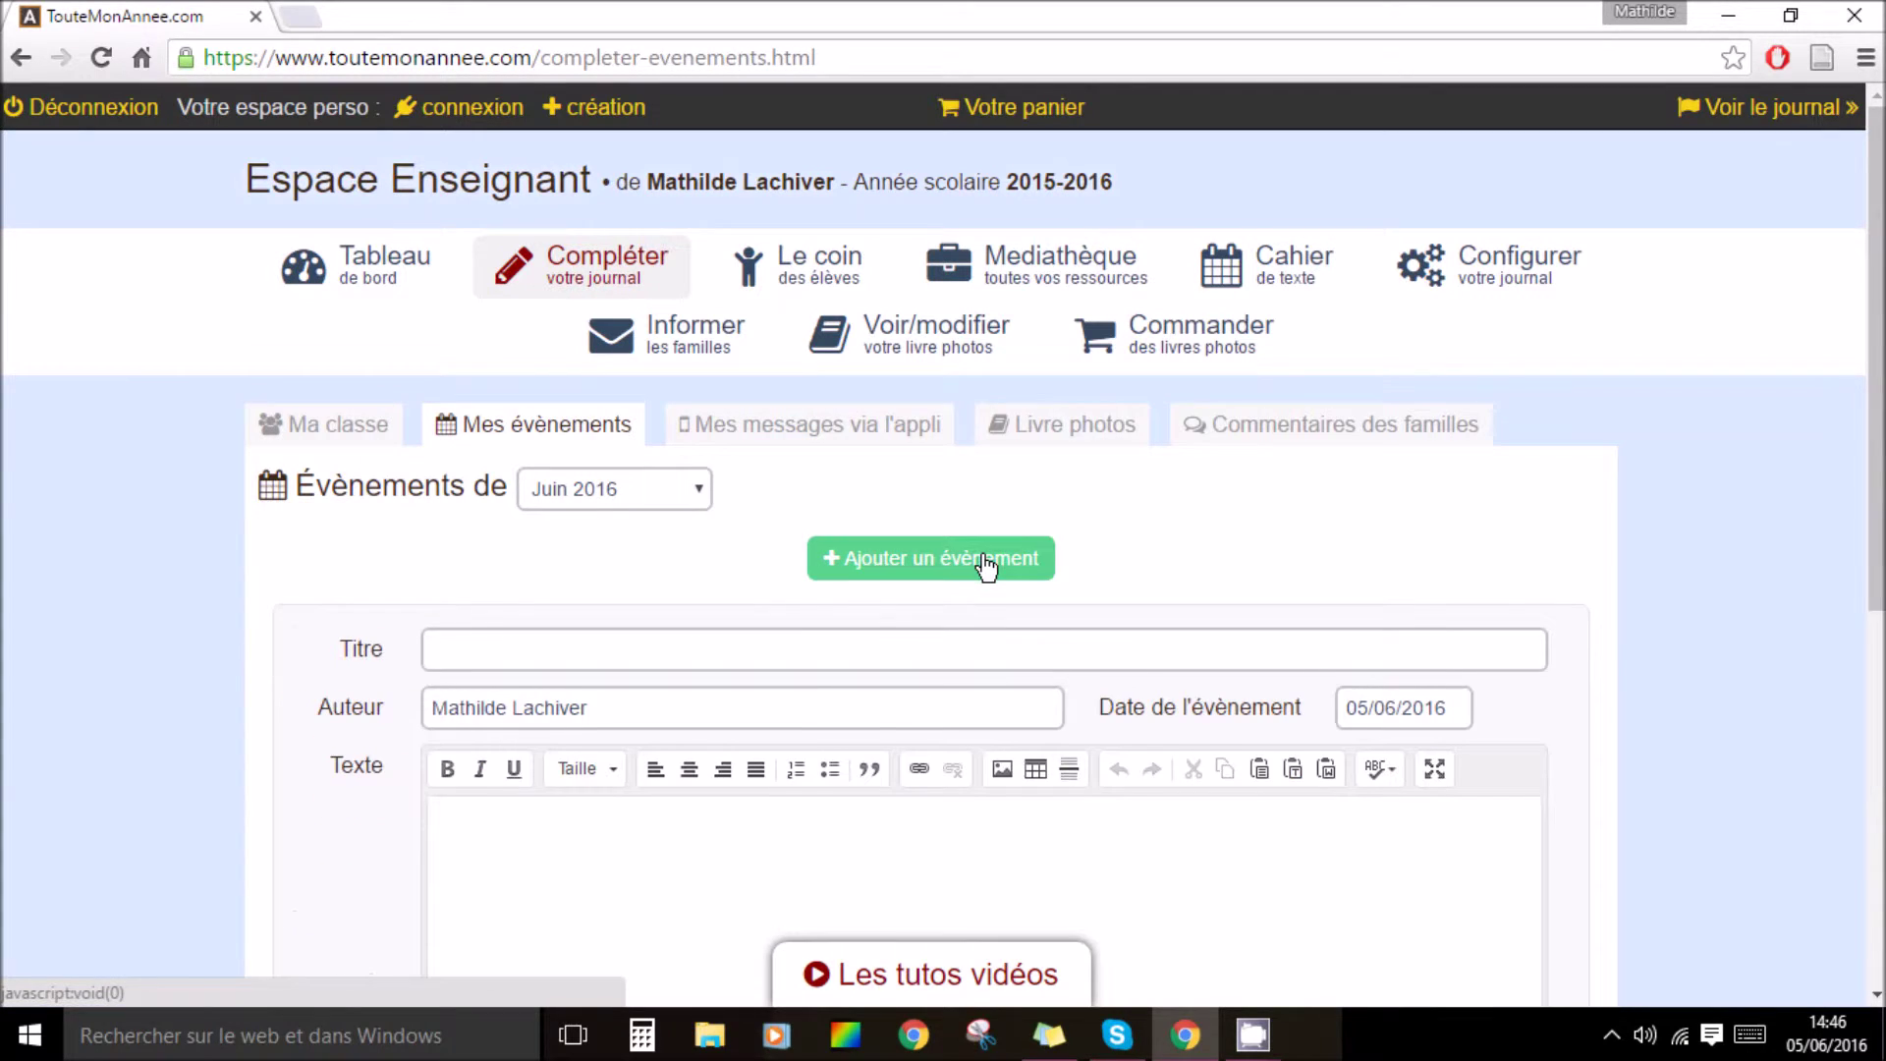
{"action": "left_click", "coordinate": [821, 653]}
{"action": "type", "text": "rererere"}
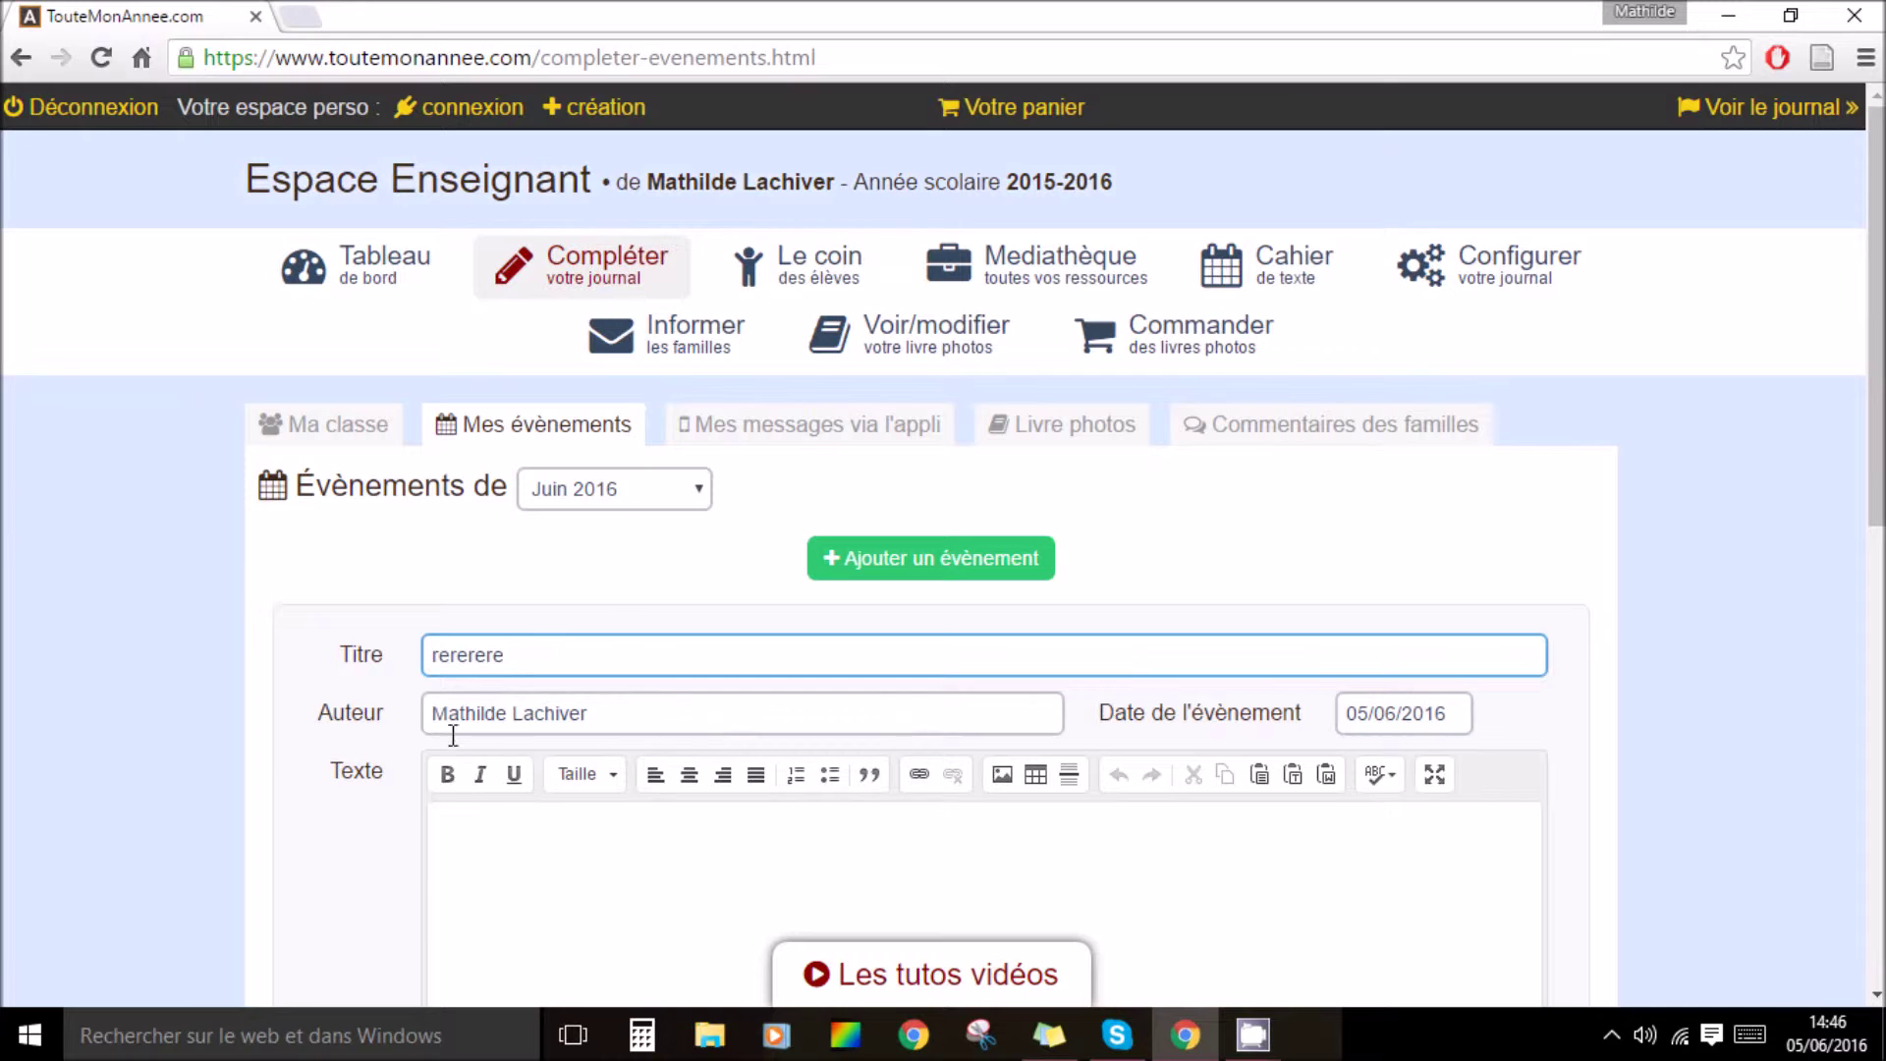
Step: Enter frfrfrfr as the event's text and check the image insertion properties without inserting an image
{"action": "left_click", "coordinate": [500, 827]}
{"action": "type", "text": "frfrfrfr"}
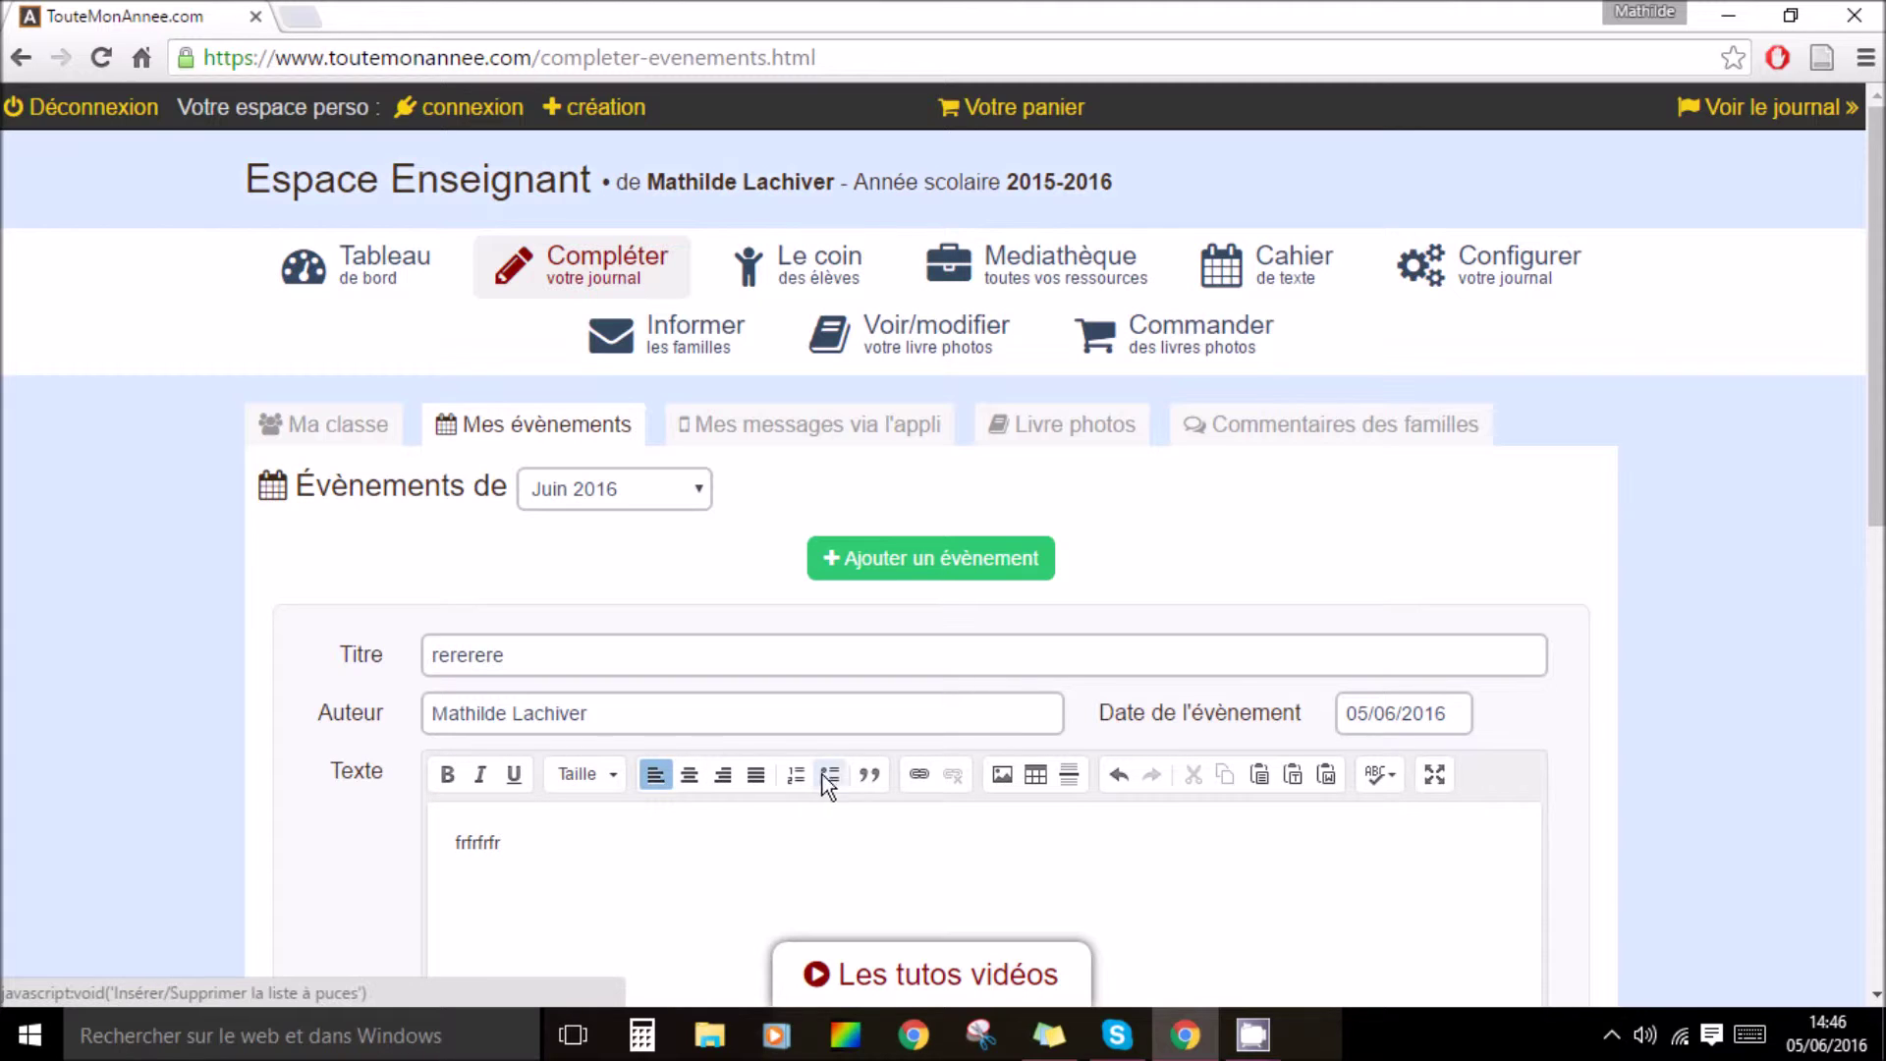
{"action": "left_click", "coordinate": [1002, 775]}
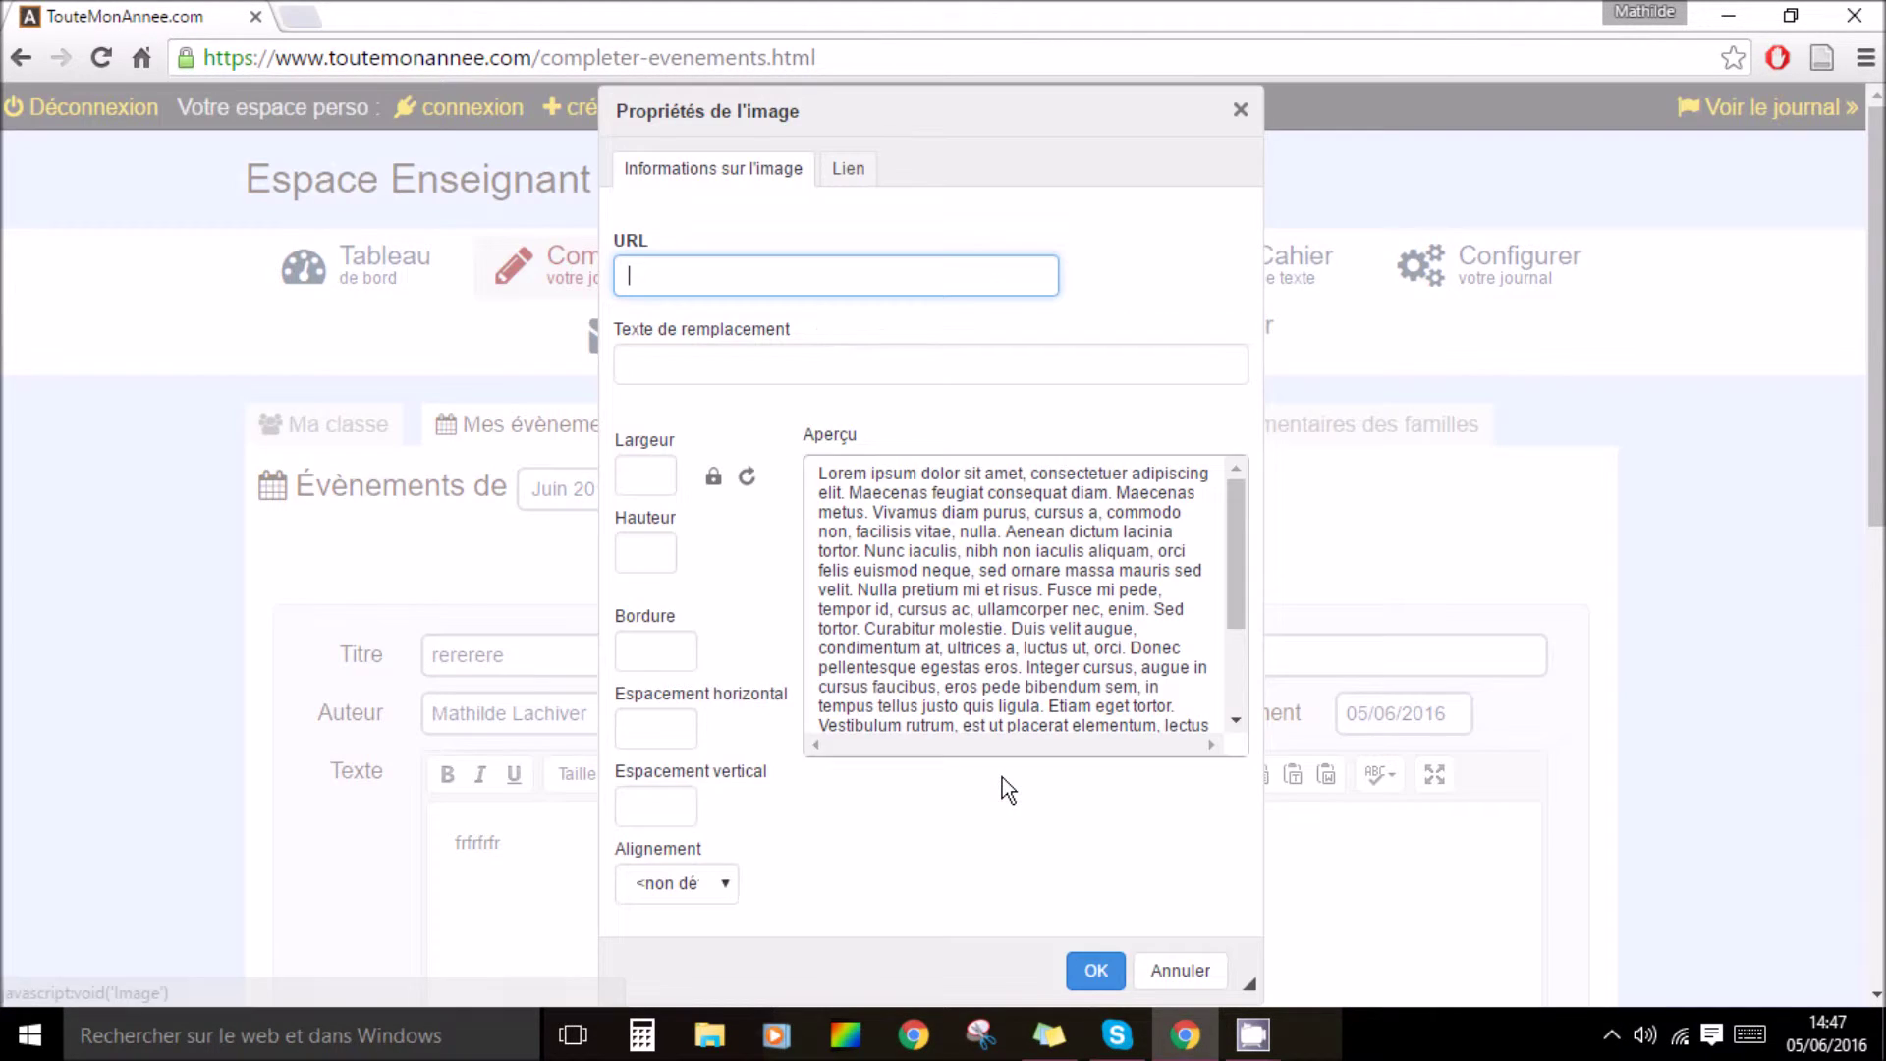
{"action": "left_click", "coordinate": [1246, 113]}
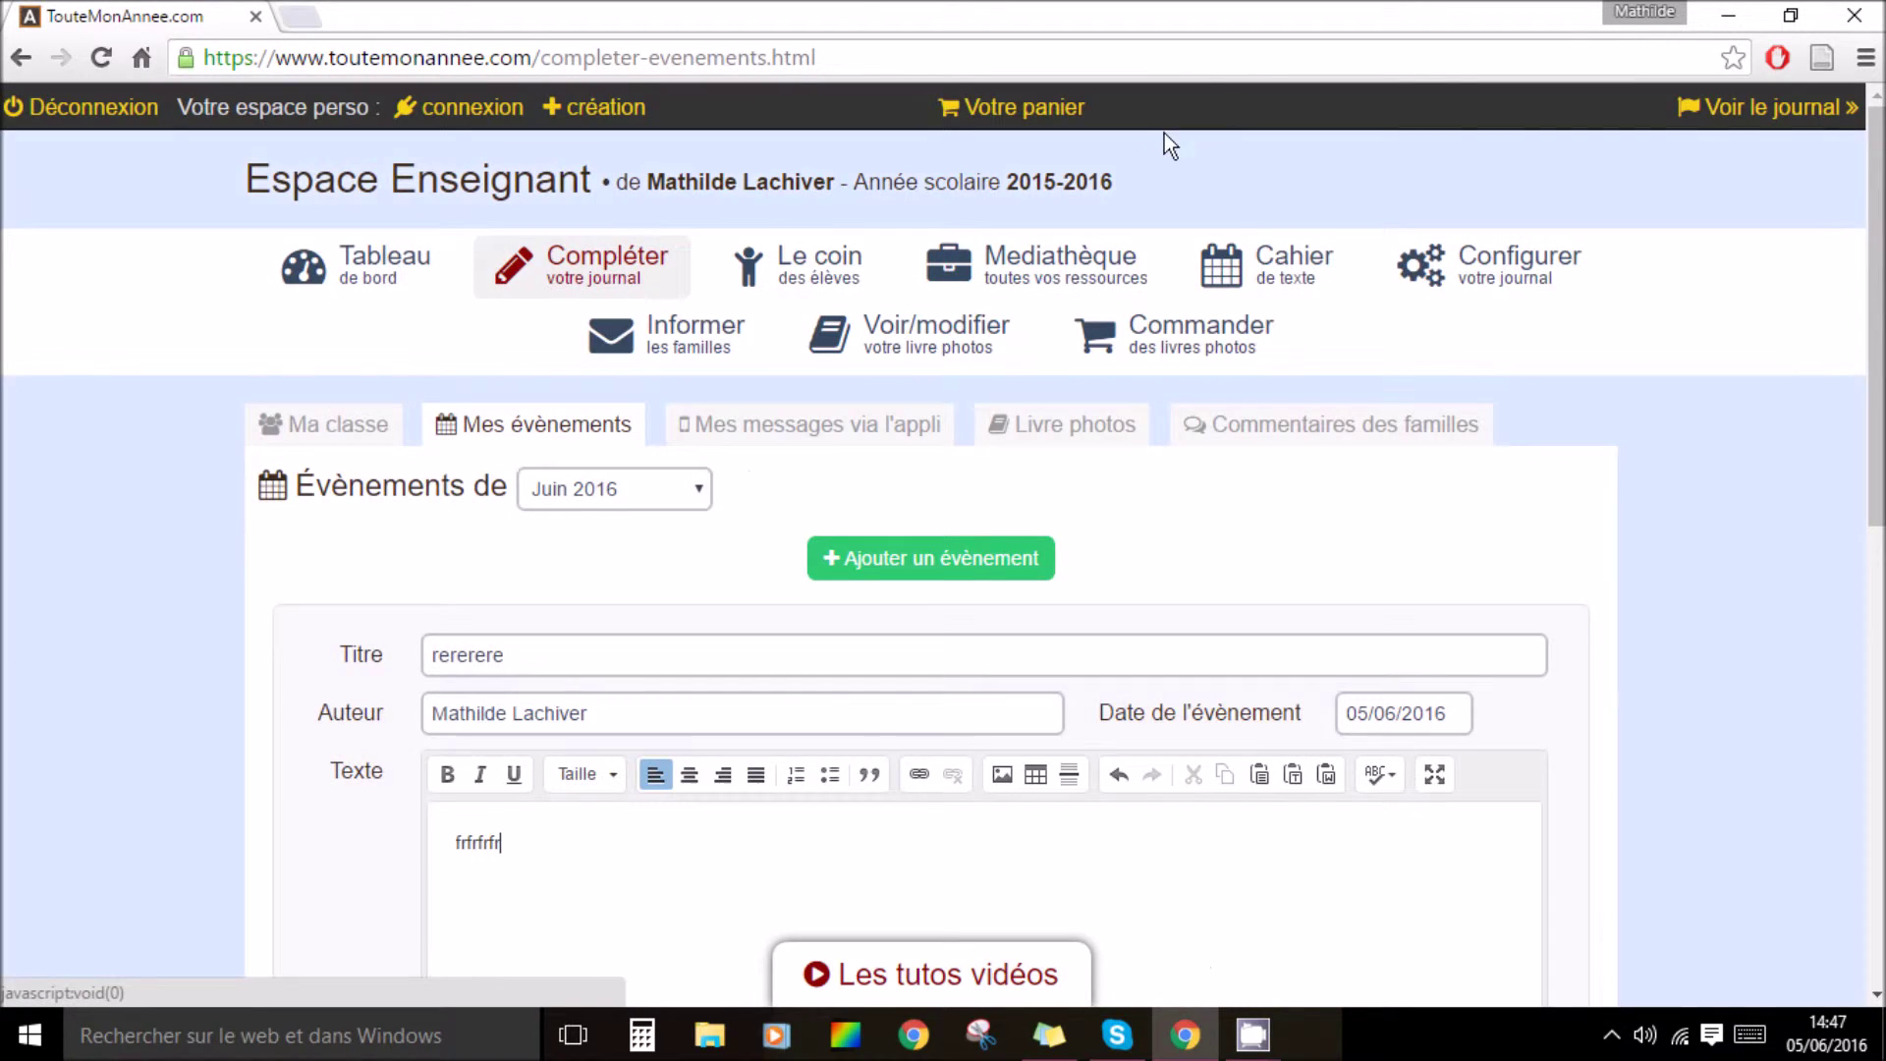
Step: Save the event in draft mode without publishing it
{"action": "scroll", "coordinate": [1318, 579], "scroll_direction": "down", "scroll_amount": 4}
{"action": "scroll", "coordinate": [894, 644], "scroll_direction": "down", "scroll_amount": 2}
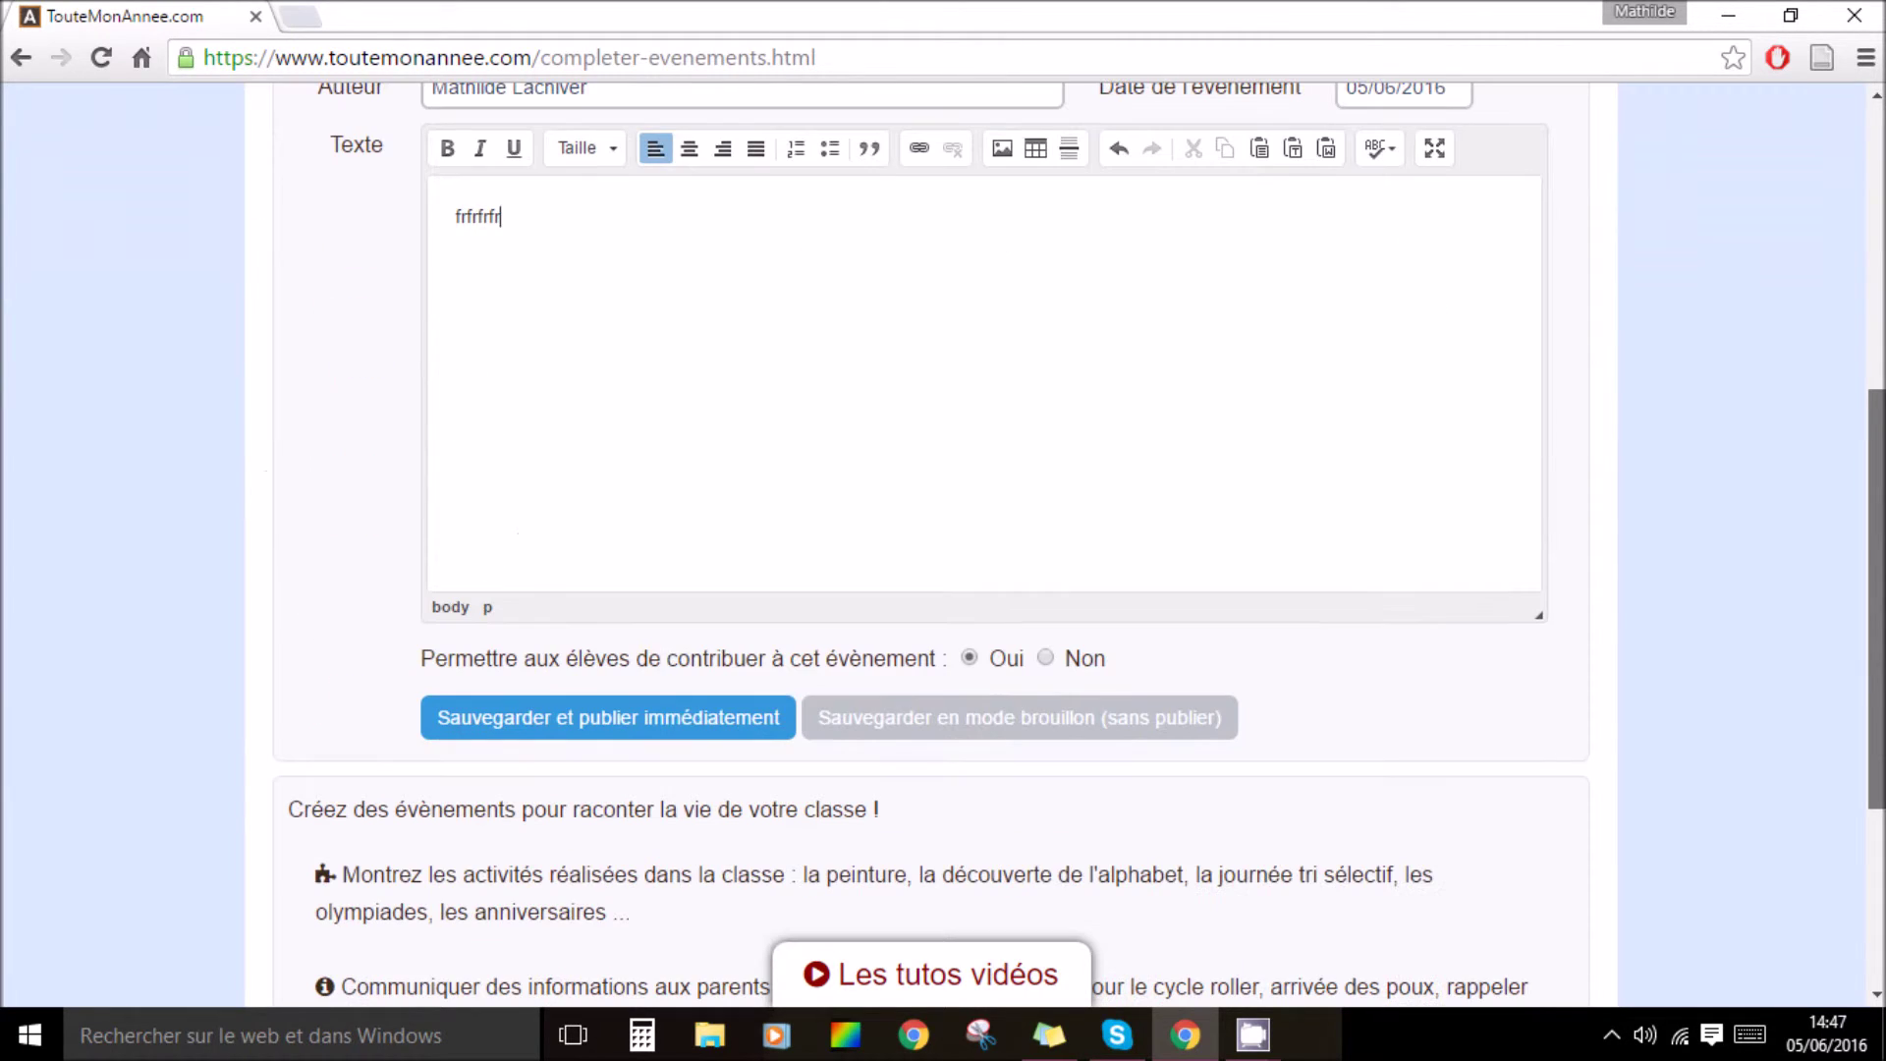
{"action": "left_click", "coordinate": [882, 741]}
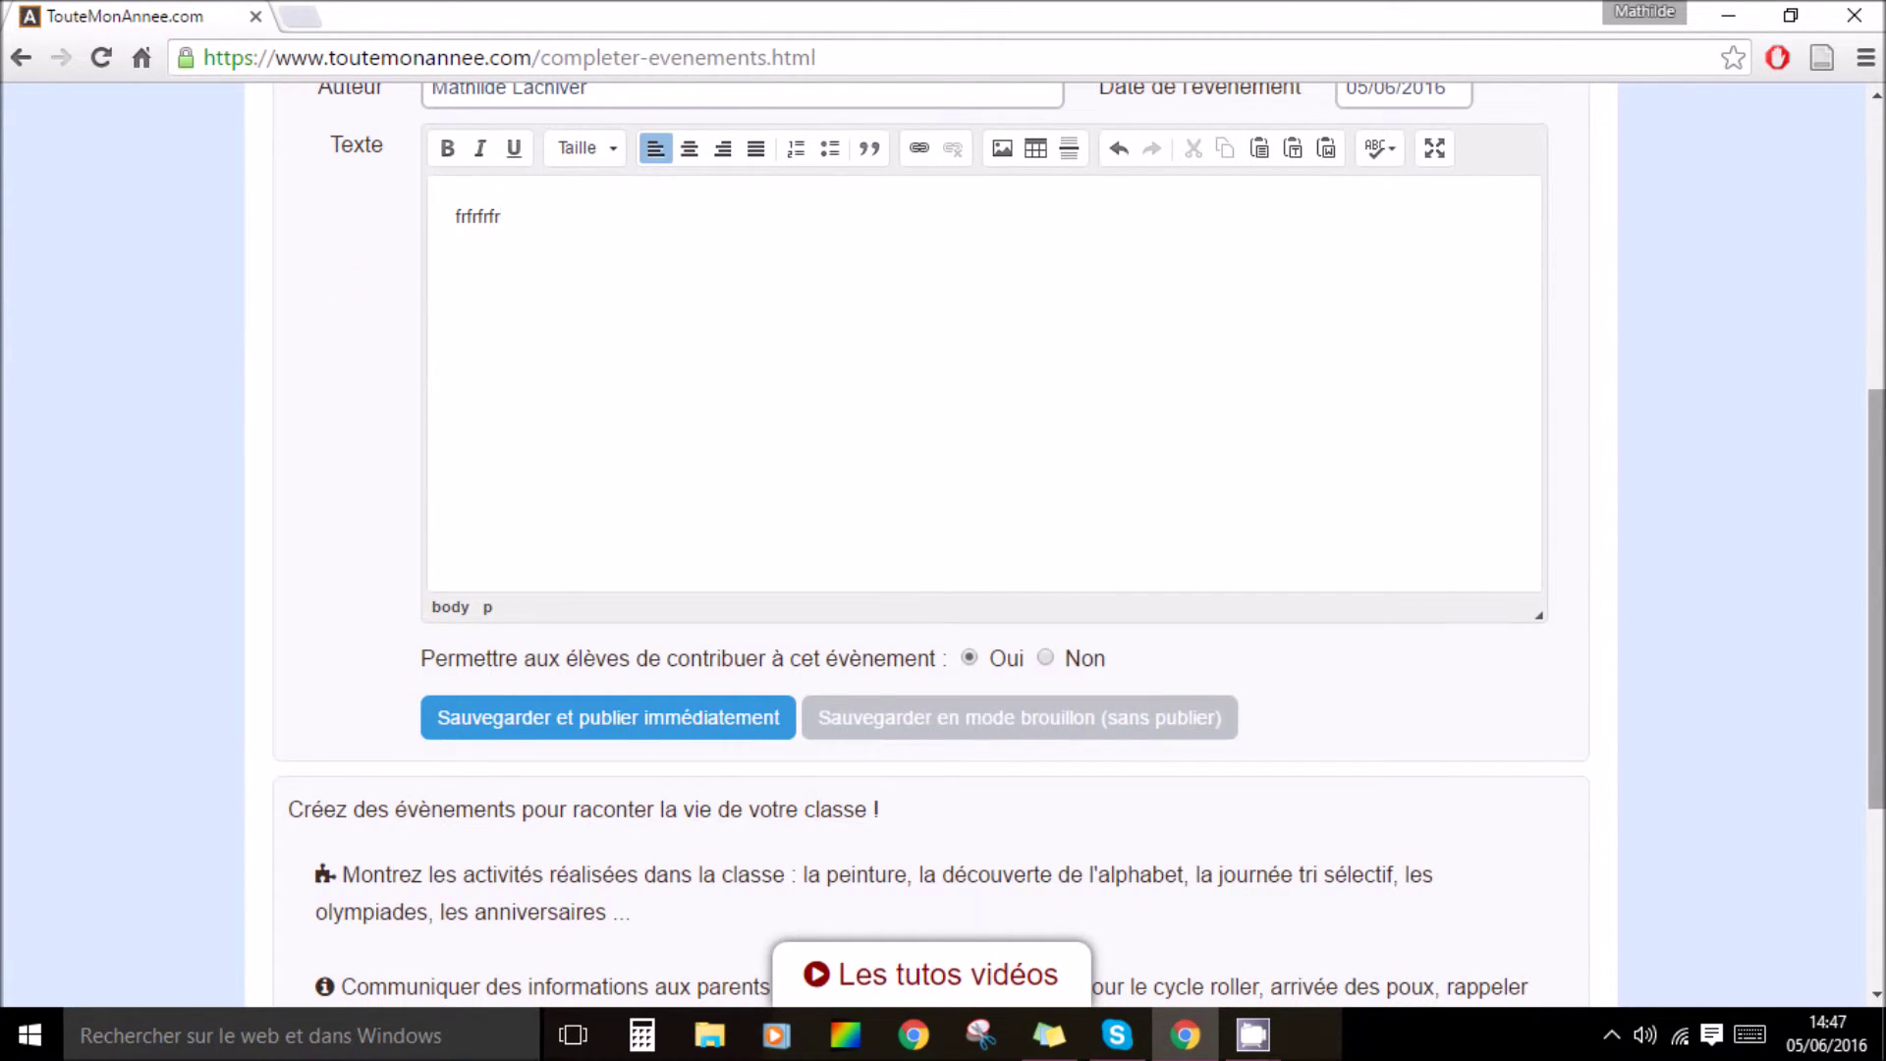
{"action": "left_click_drag", "start_coordinate": [1876, 545], "coordinate": [1881, 737]}
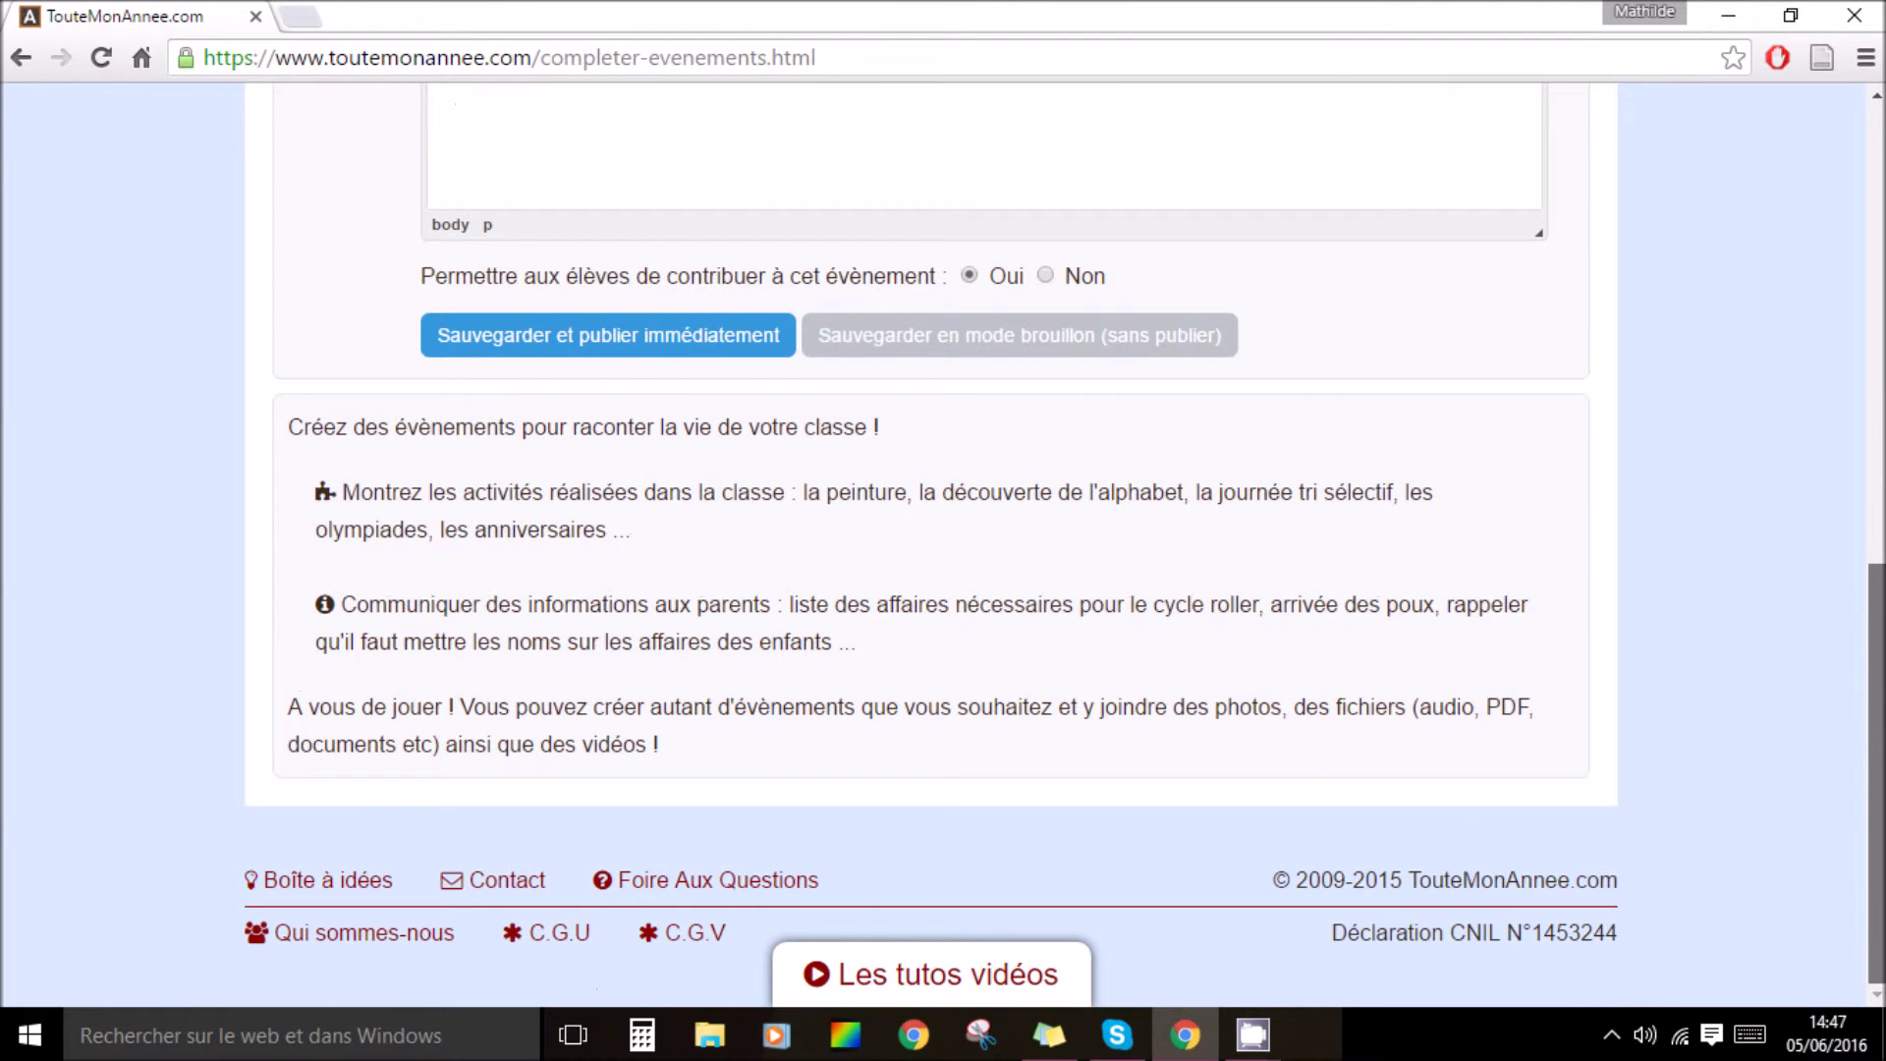
{"action": "left_click", "coordinate": [892, 339]}
Step: Upload image.JPG to the photos of the rererere event
{"action": "left_click_drag", "start_coordinate": [1877, 267], "coordinate": [1883, 789]}
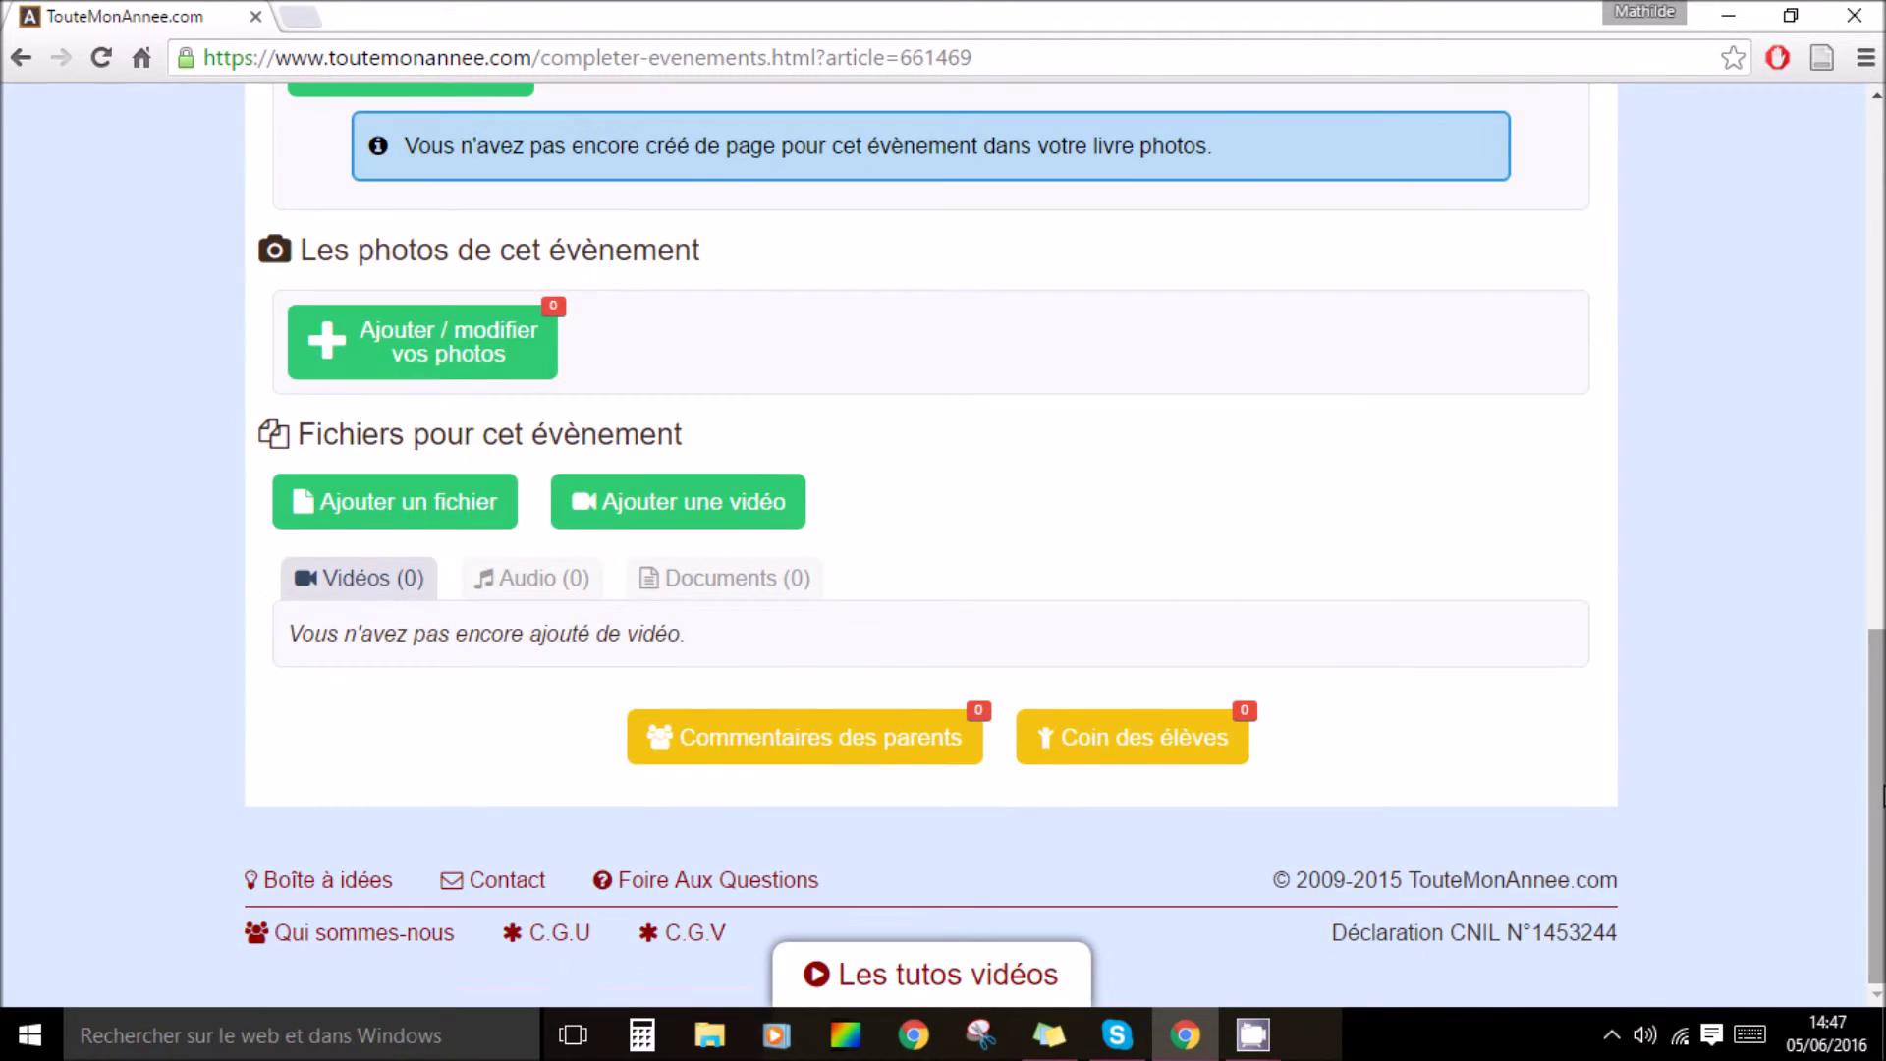
{"action": "left_click", "coordinate": [481, 355]}
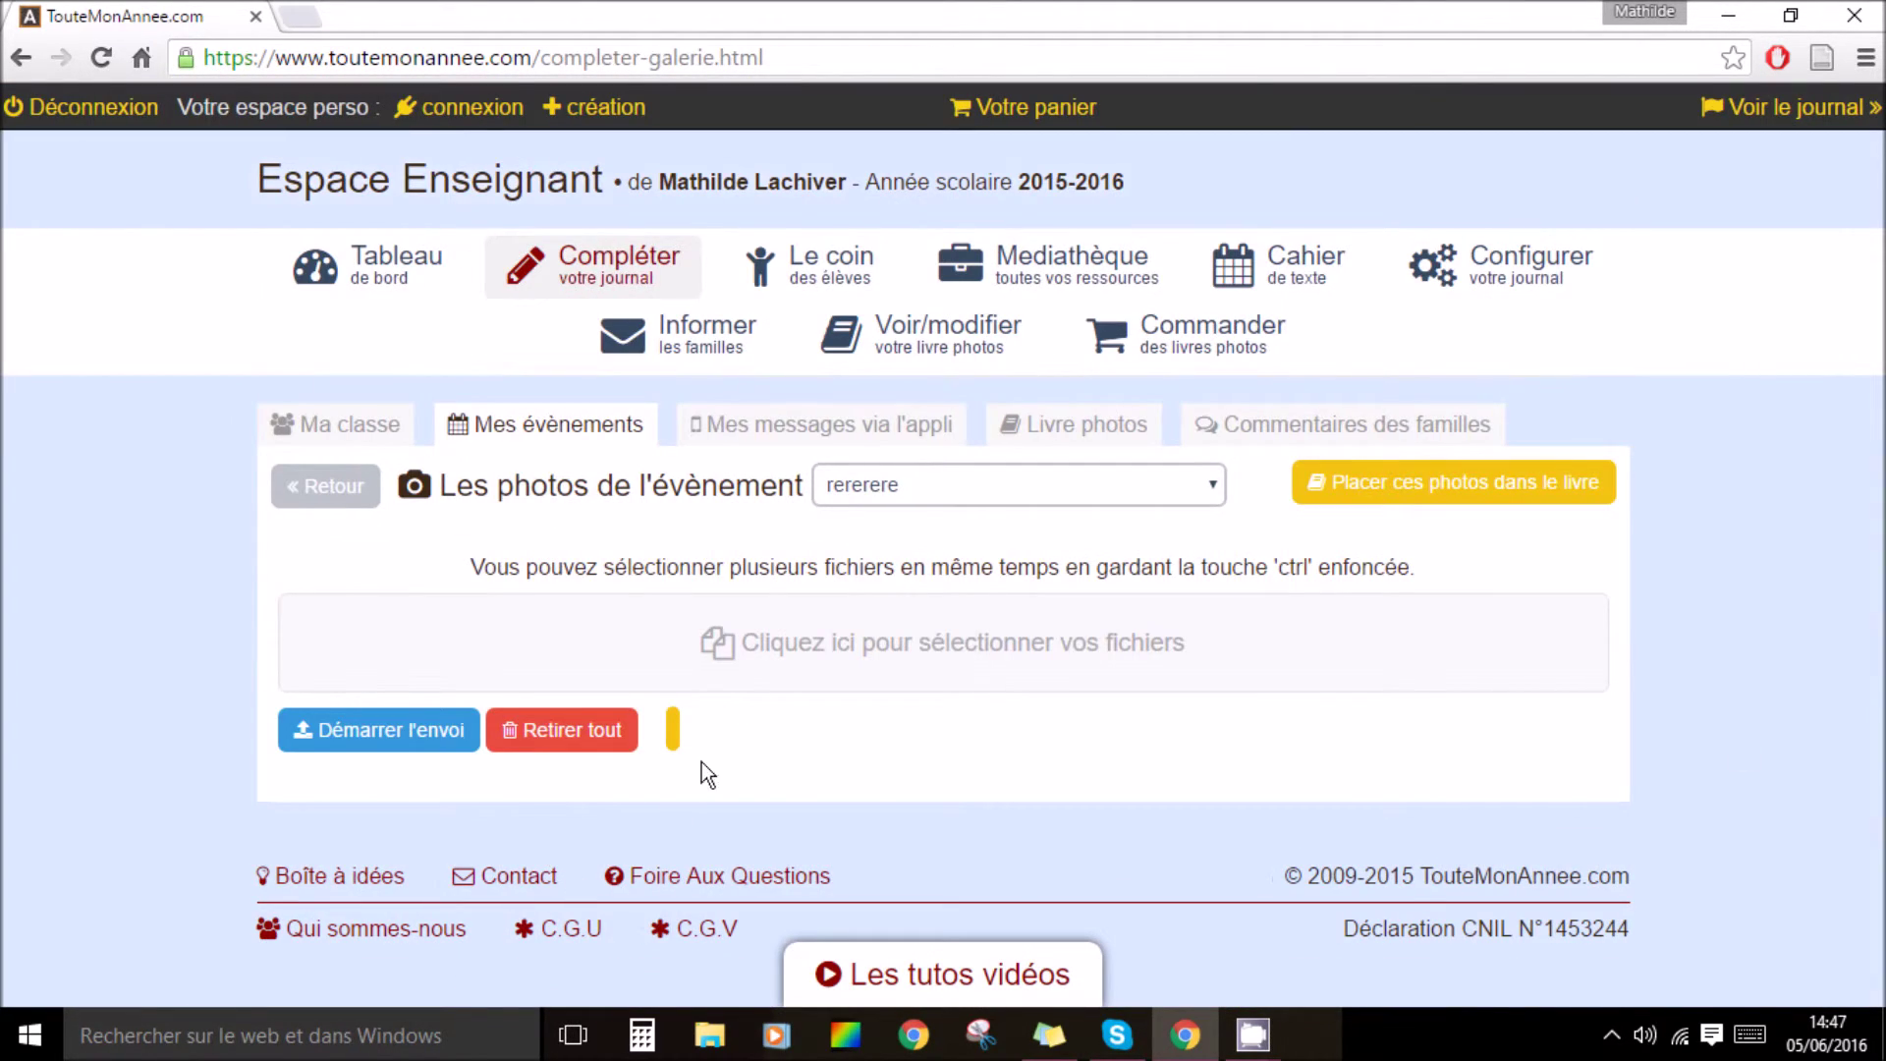
{"action": "left_click", "coordinate": [757, 640]}
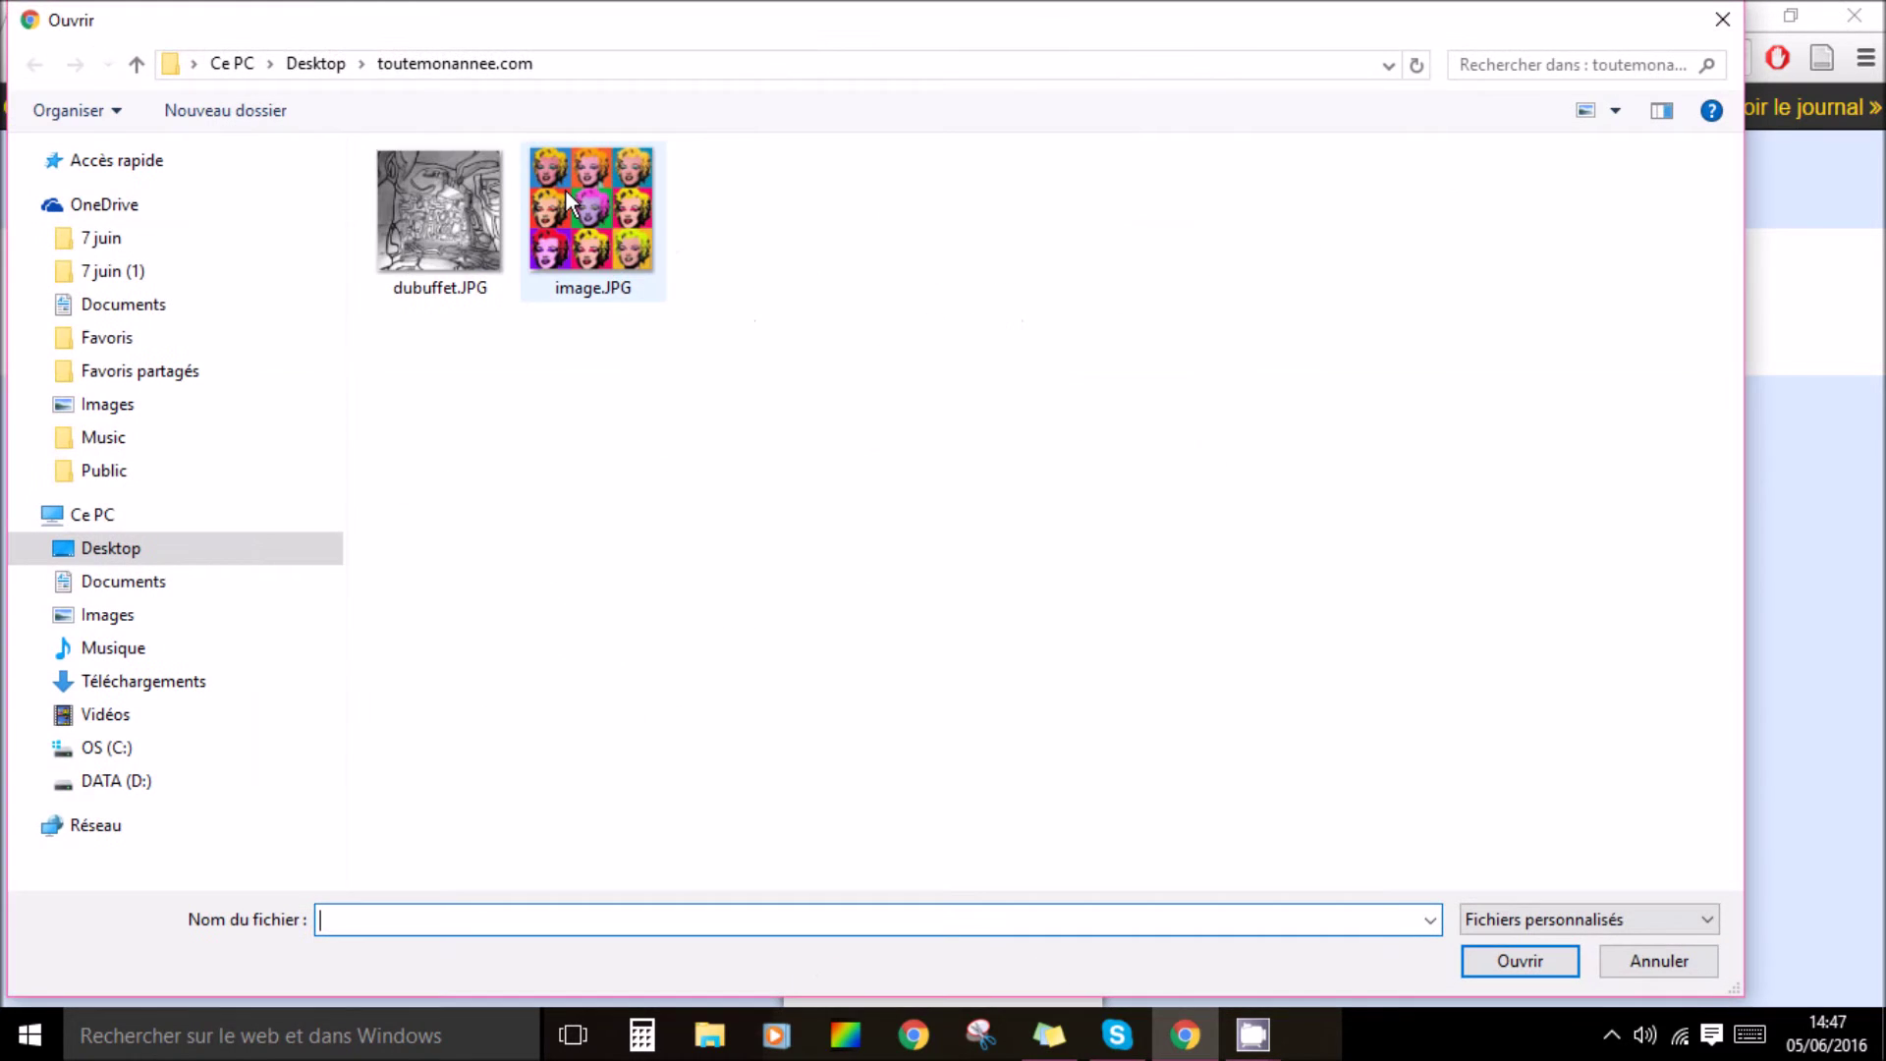
{"action": "double_click", "coordinate": [566, 192]}
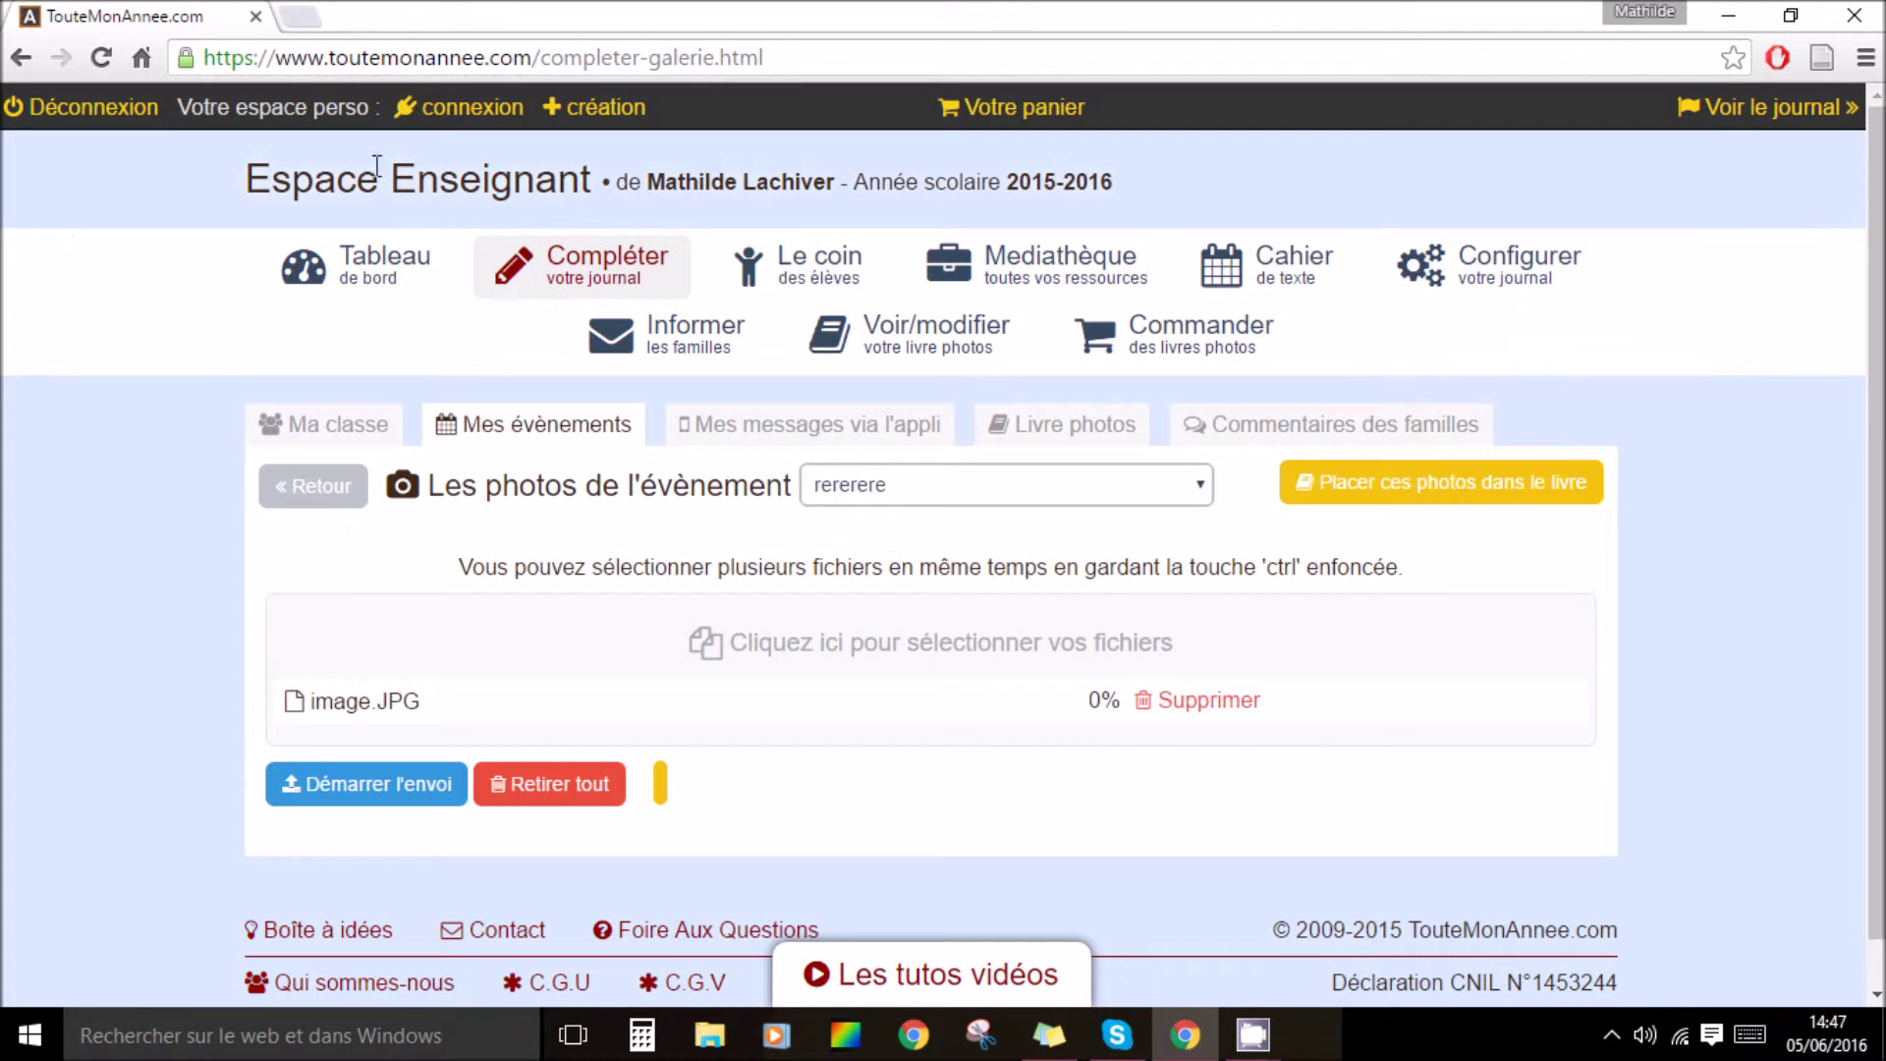
{"action": "left_click", "coordinate": [378, 795]}
Step: Title the event's uploaded photo dedededede
{"action": "scroll", "coordinate": [973, 693], "scroll_direction": "down", "scroll_amount": 2}
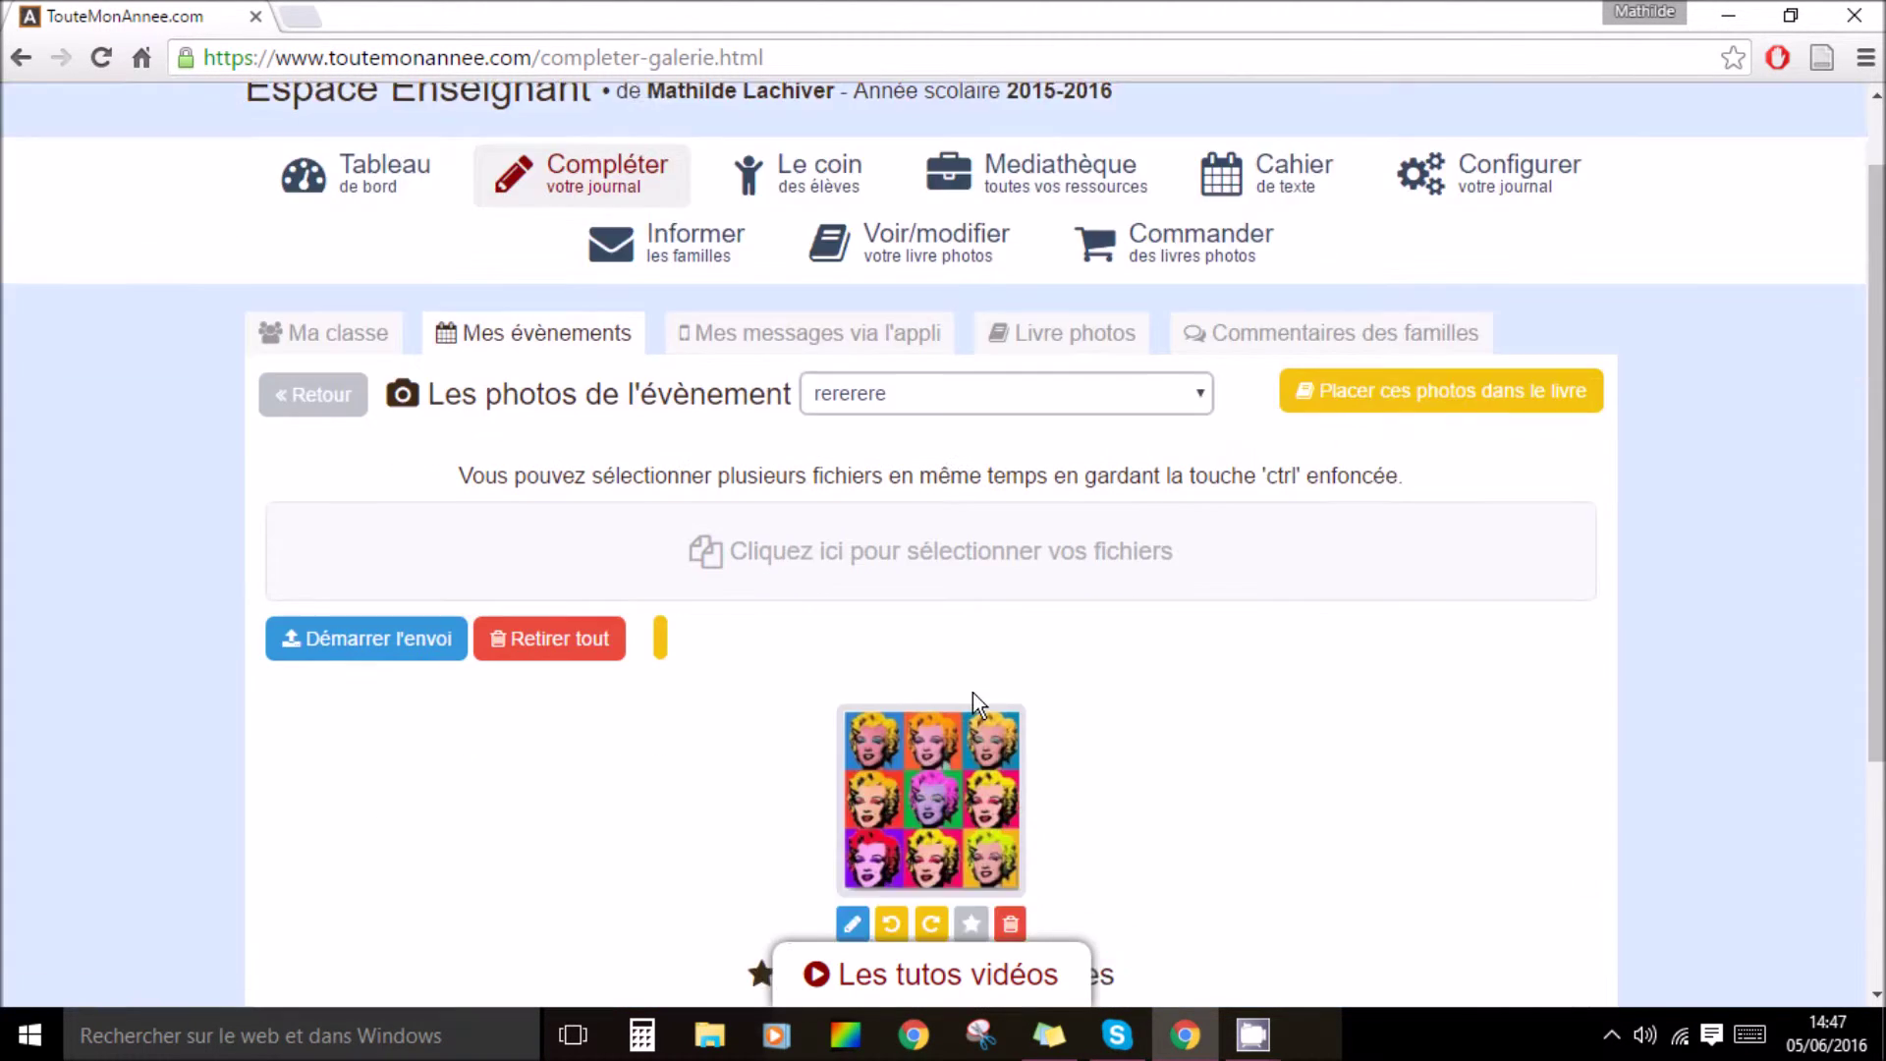
{"action": "scroll", "coordinate": [973, 692], "scroll_direction": "down", "scroll_amount": 3}
{"action": "left_click", "coordinate": [852, 601]}
{"action": "type", "text": "dedededede"}
{"action": "left_click", "coordinate": [1011, 601]}
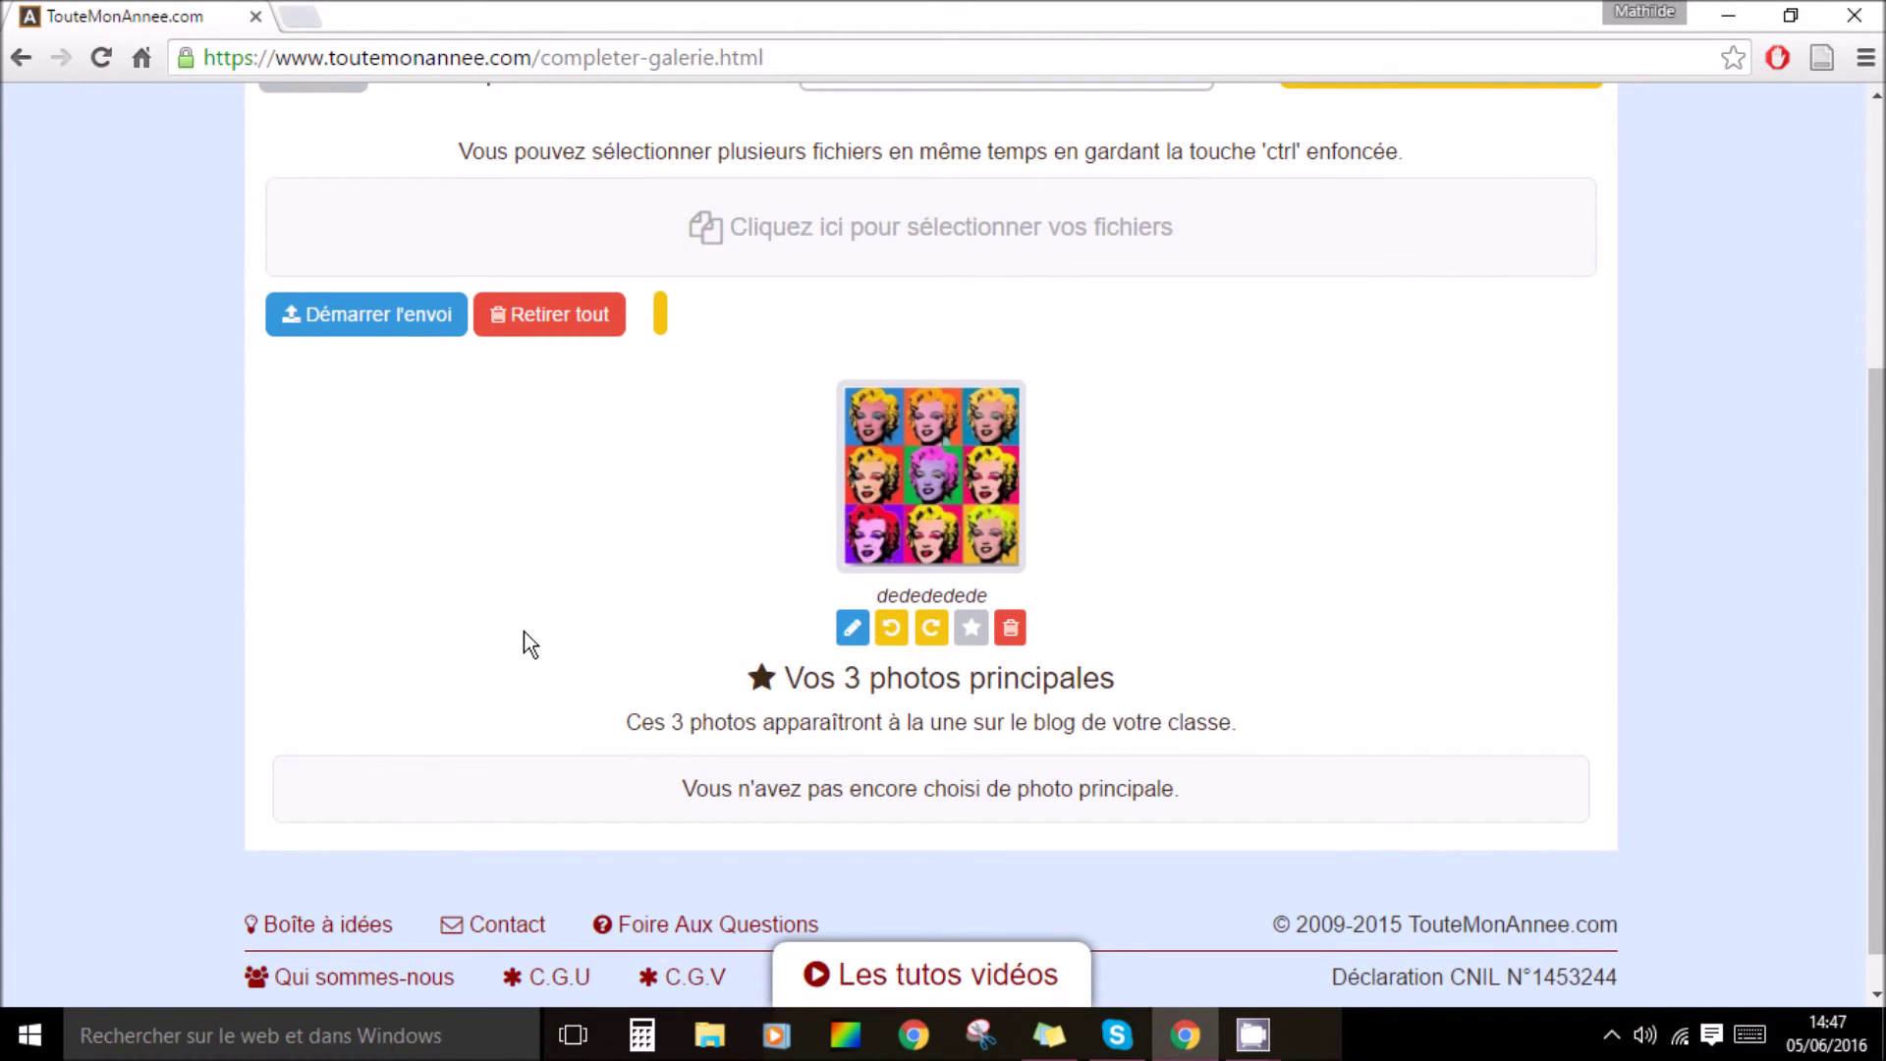
Step: Return from the photo gallery to the event, then save and publish it immediately
{"action": "scroll", "coordinate": [511, 609], "scroll_direction": "up", "scroll_amount": 3}
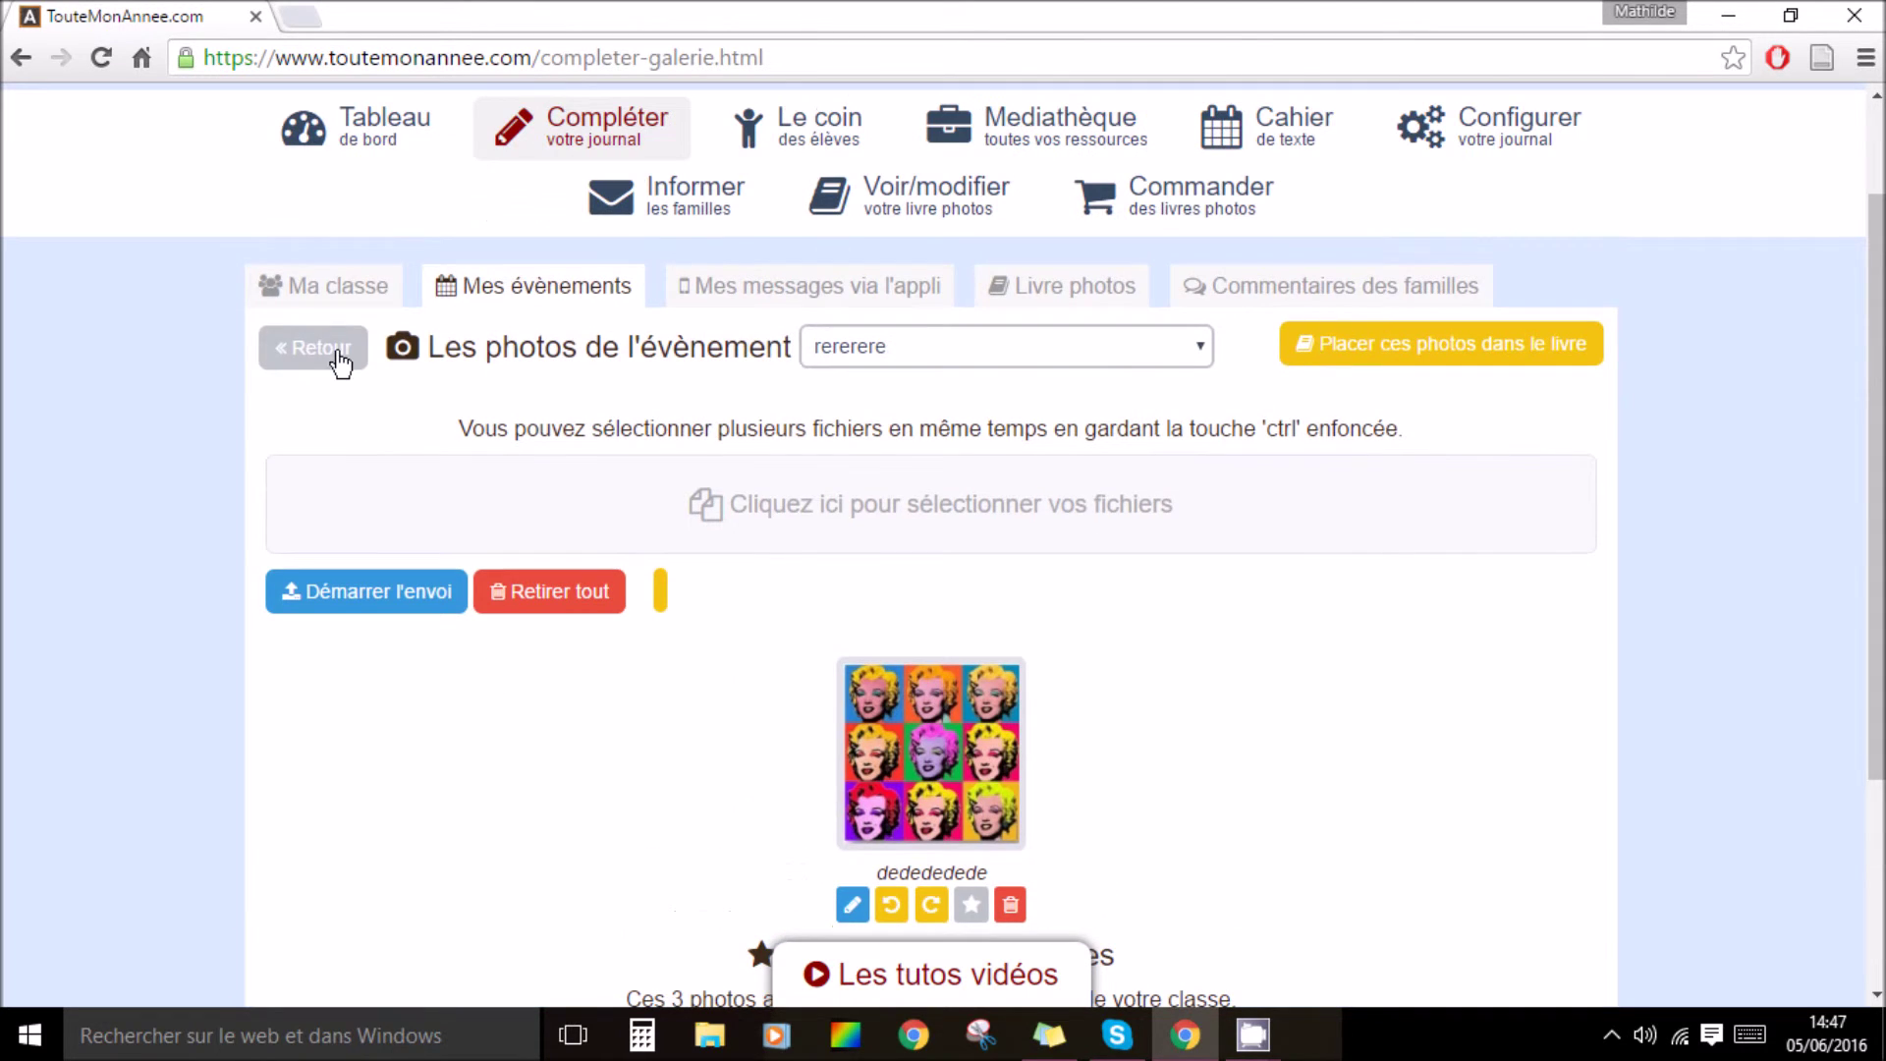
{"action": "left_click", "coordinate": [339, 363]}
{"action": "scroll", "coordinate": [799, 789], "scroll_direction": "down", "scroll_amount": 7}
{"action": "left_click", "coordinate": [609, 575]}
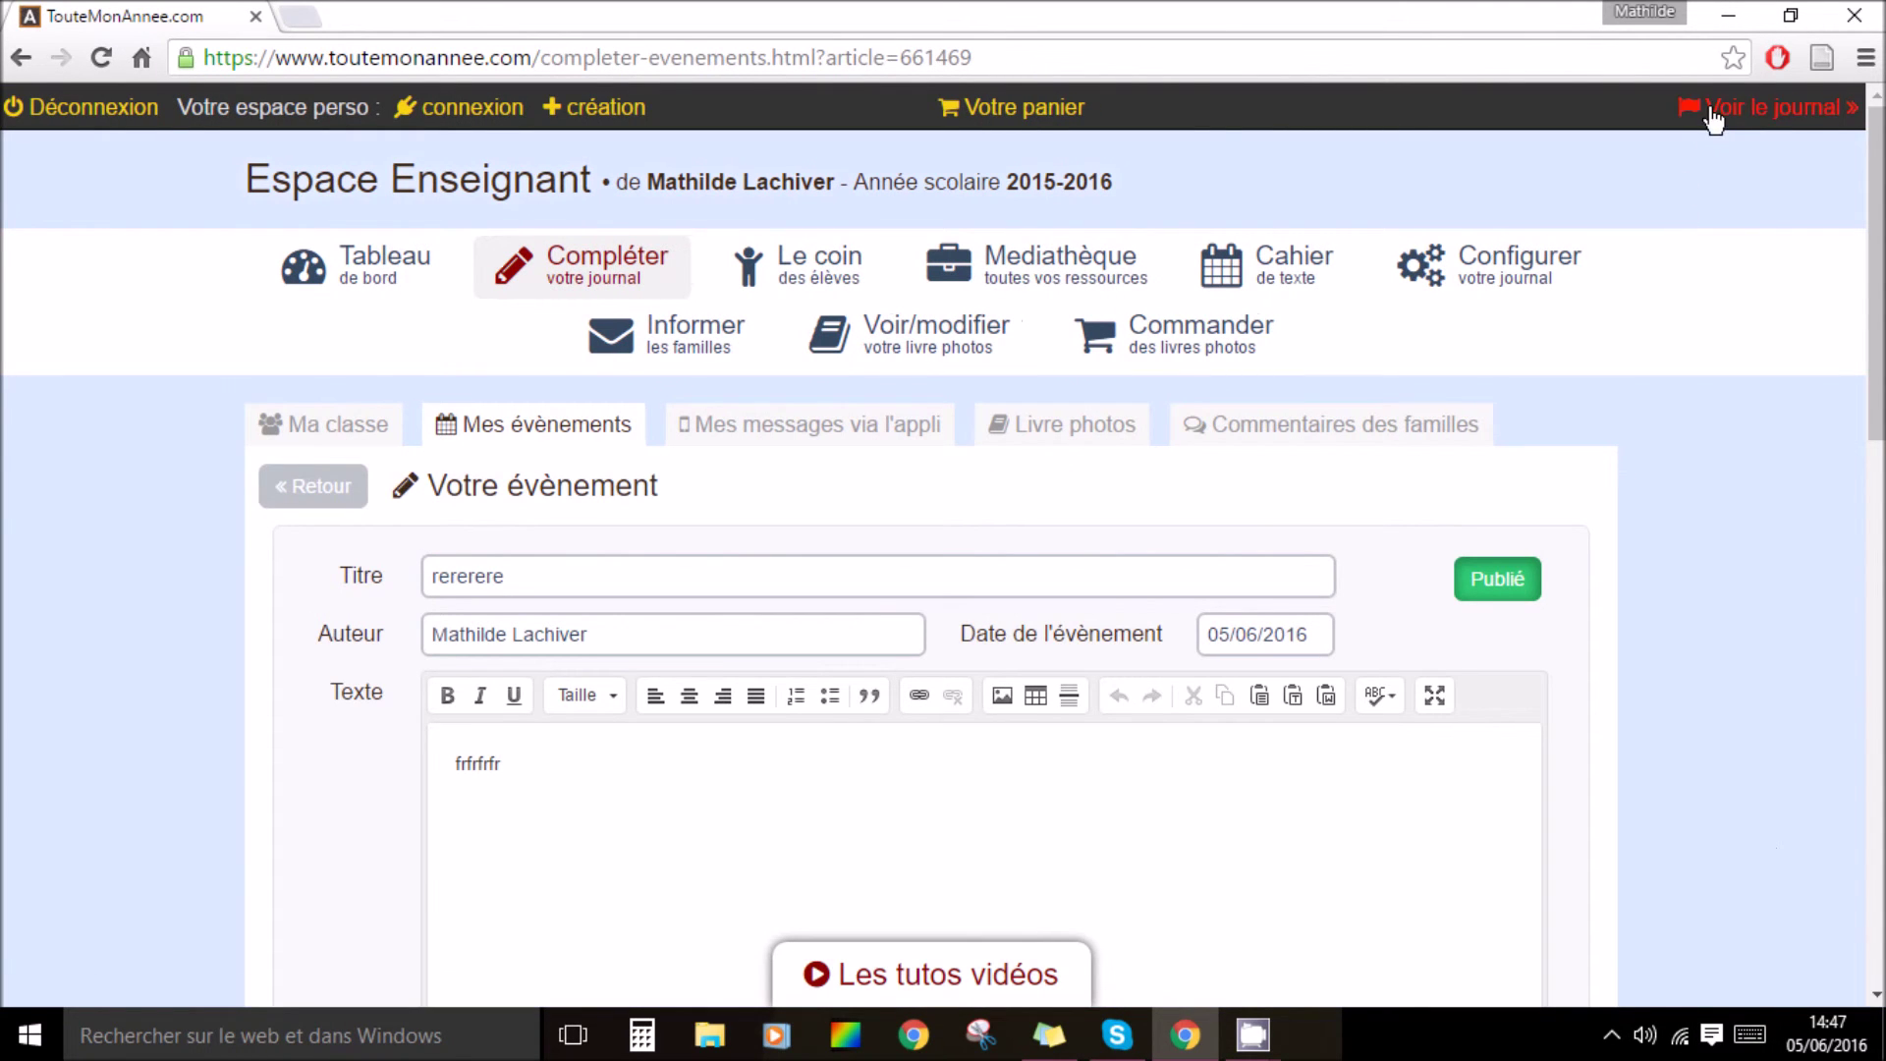
Step: View the class journal and open the rererere event to examine its text and attached photo
{"action": "left_click", "coordinate": [1763, 110]}
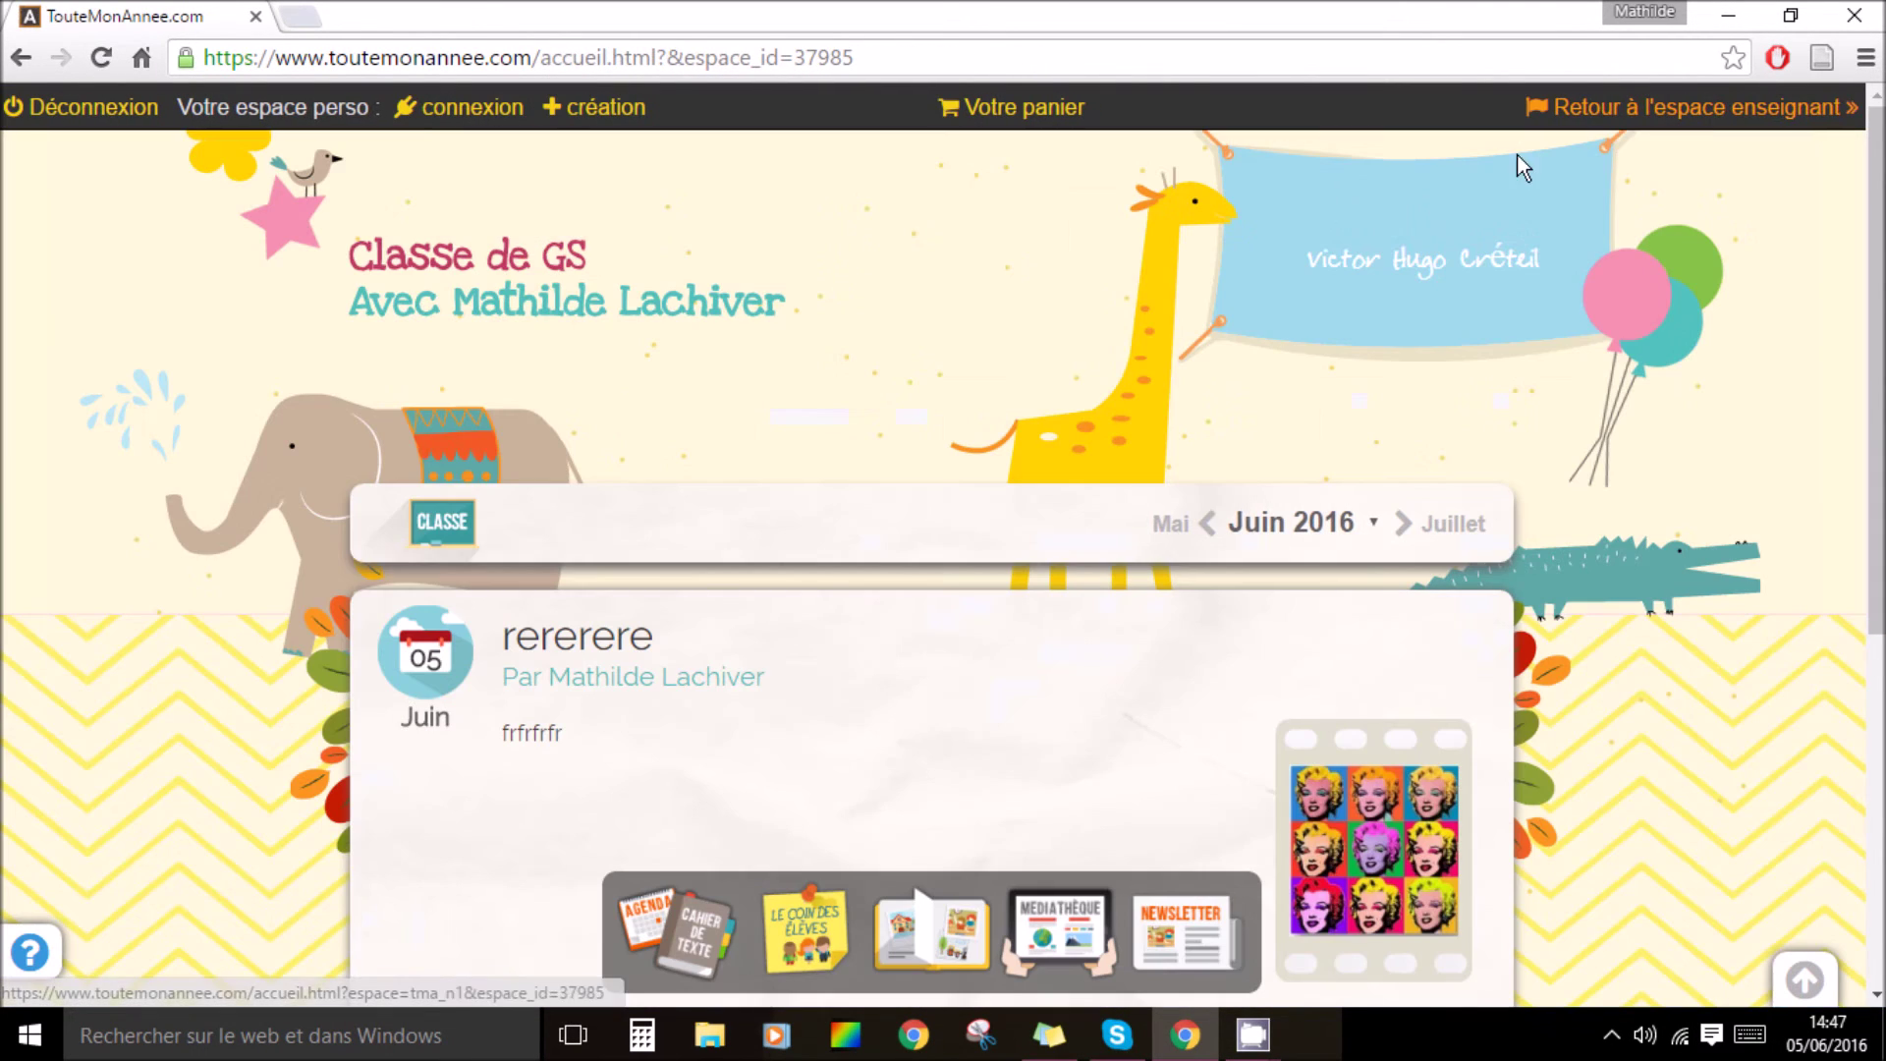
{"action": "scroll", "coordinate": [404, 680], "scroll_direction": "down", "scroll_amount": 5}
{"action": "left_click", "coordinate": [923, 501]}
{"action": "scroll", "coordinate": [629, 776], "scroll_direction": "down", "scroll_amount": 10}
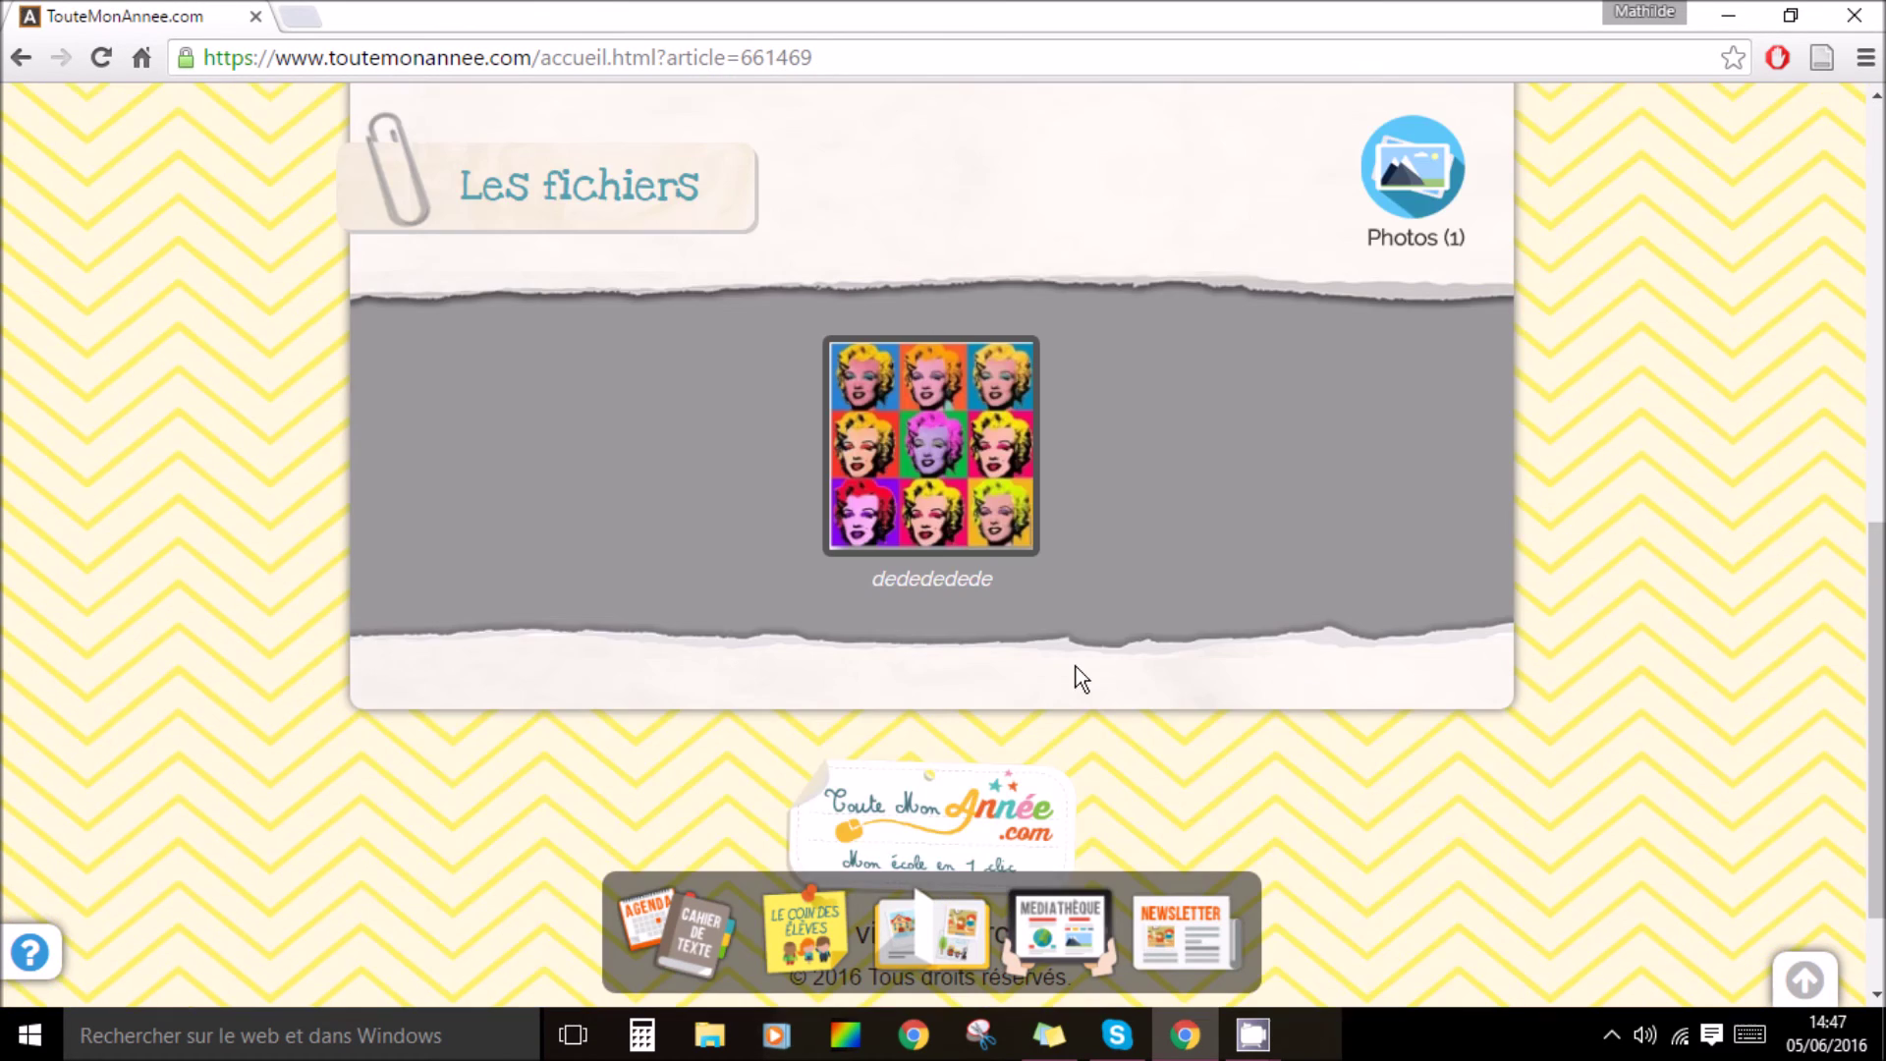
{"action": "scroll", "coordinate": [1070, 670], "scroll_direction": "up", "scroll_amount": 7}
{"action": "scroll", "coordinate": [1010, 675], "scroll_direction": "up", "scroll_amount": 3}
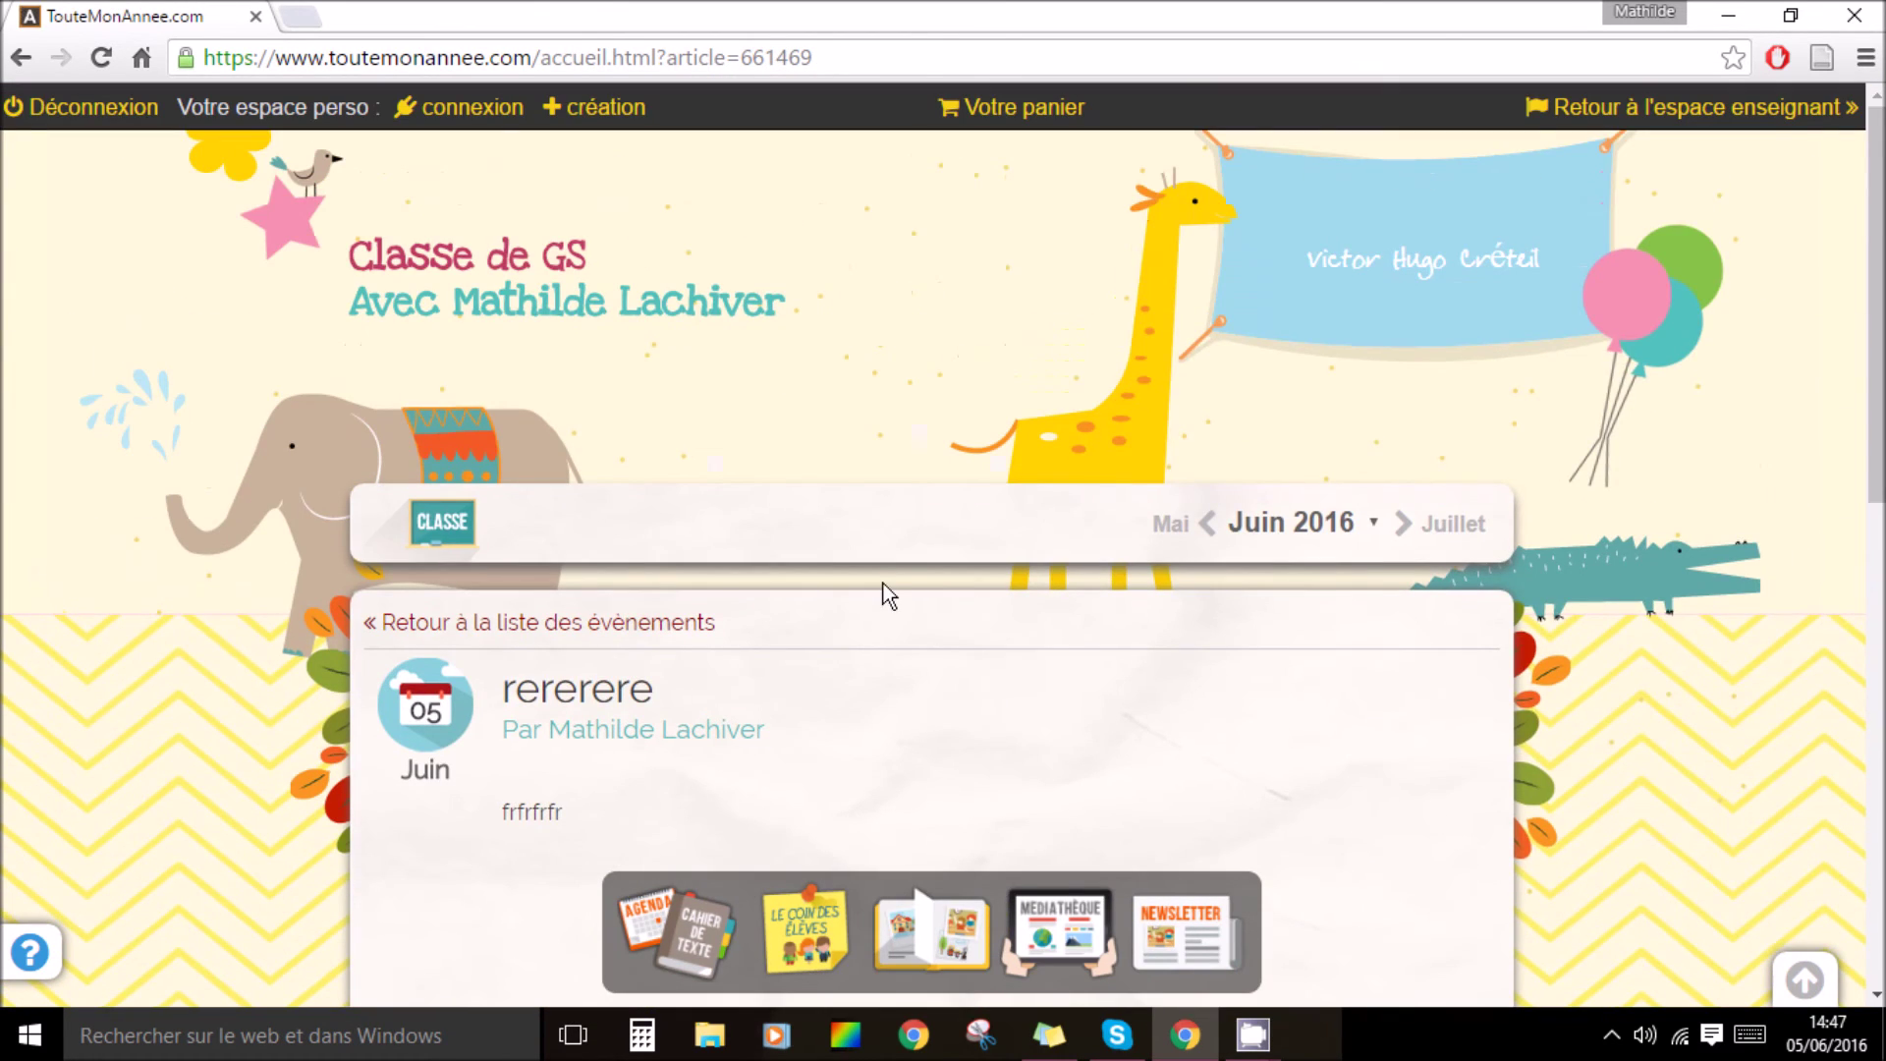